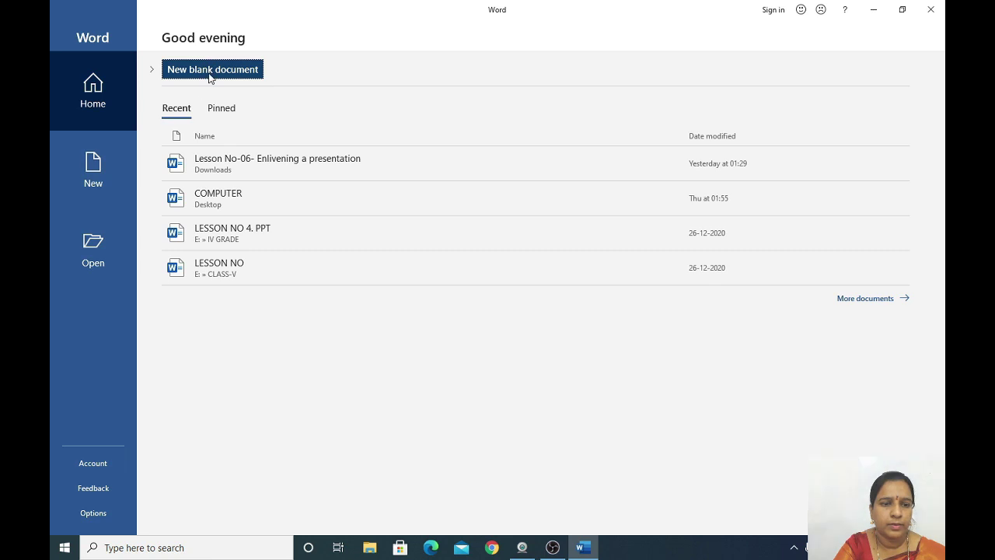
# Create a new blank document and show the Start Mail Merge options on the Mailings tab.
pyautogui.click(210, 71)
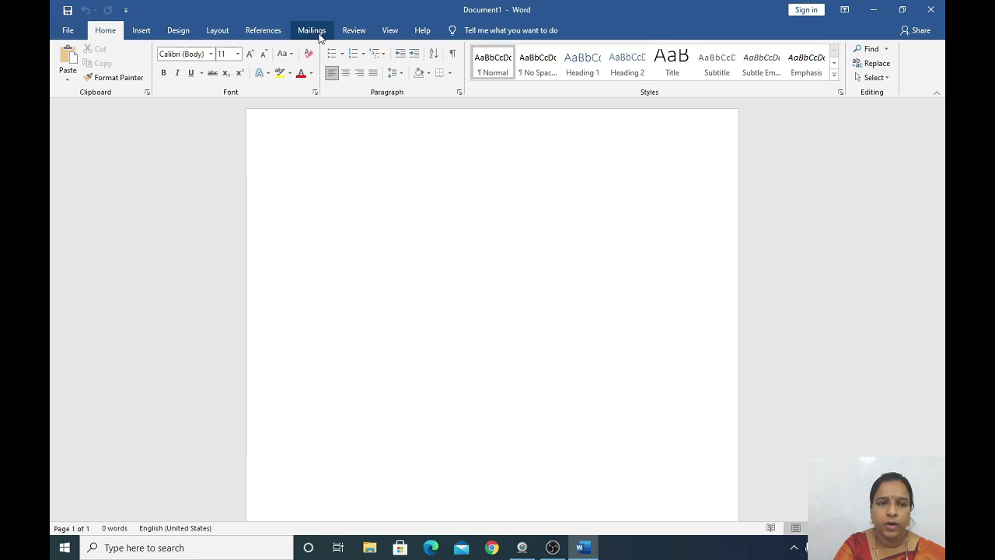
pyautogui.click(315, 31)
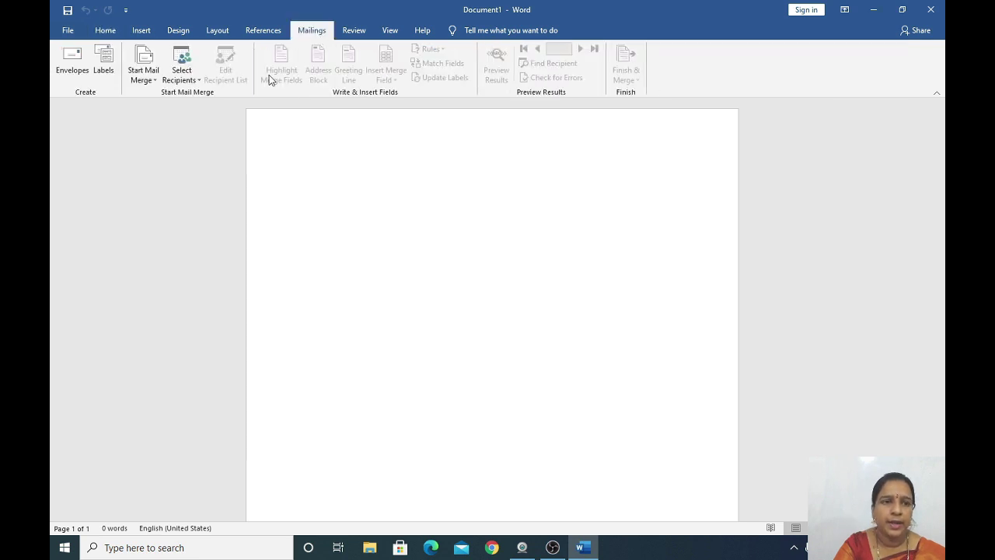
pyautogui.click(154, 81)
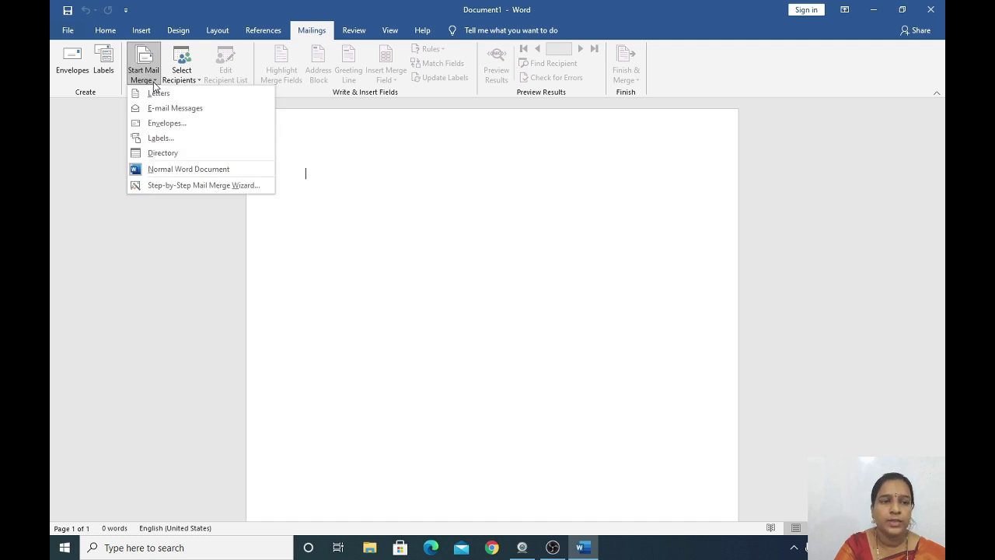
# Launch the Step-by-Step Mail Merge Wizard and begin creating a newly typed recipient list.
pyautogui.click(200, 187)
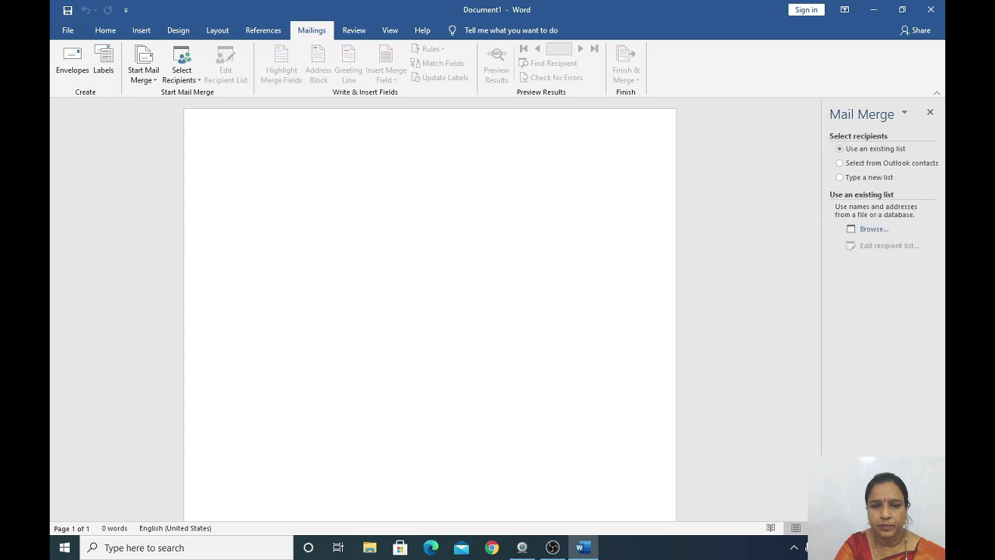
pyautogui.click(869, 178)
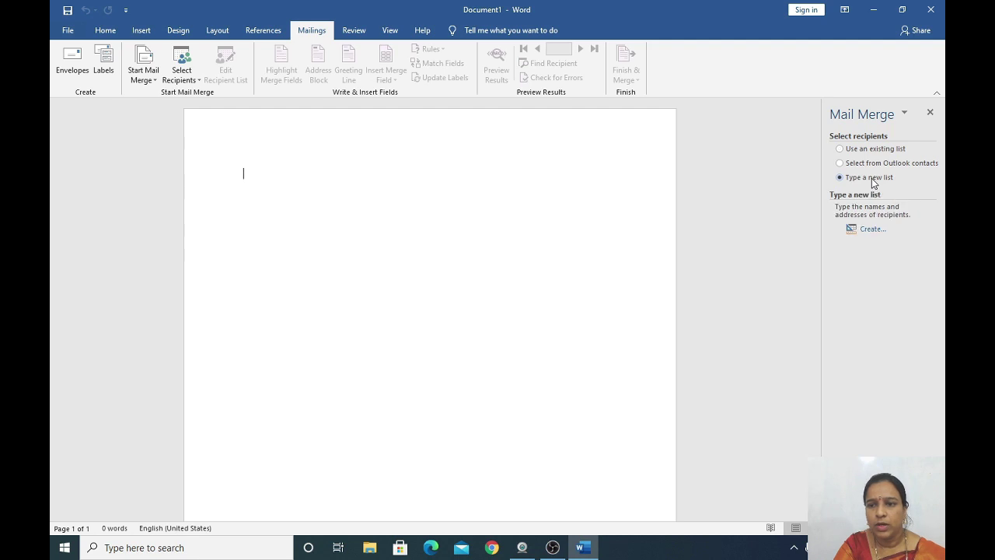
pyautogui.click(873, 230)
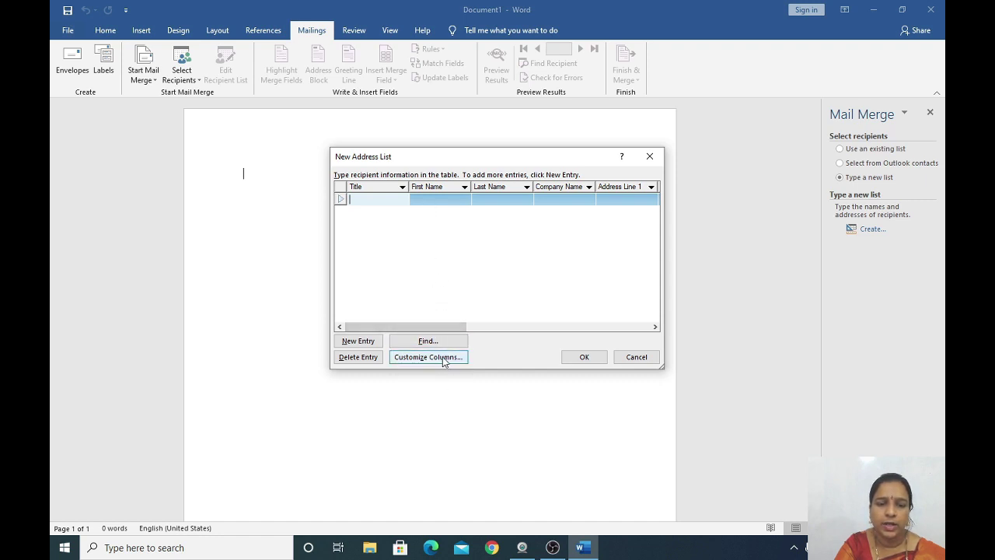
# In Customize Columns, delete the Company Name, Address Line 1, Address Line 2 and City fields.
pyautogui.click(445, 360)
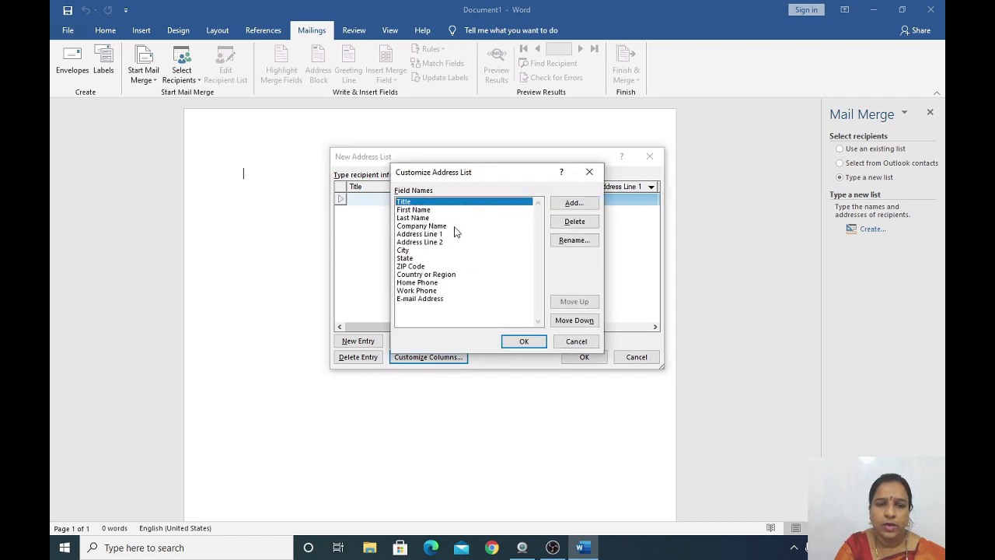
pyautogui.click(455, 226)
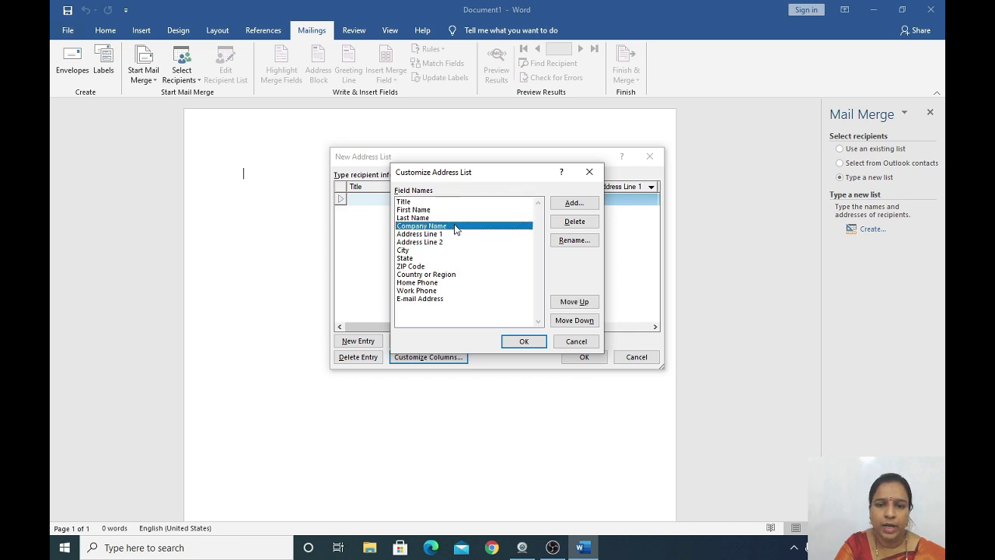
pyautogui.click(575, 222)
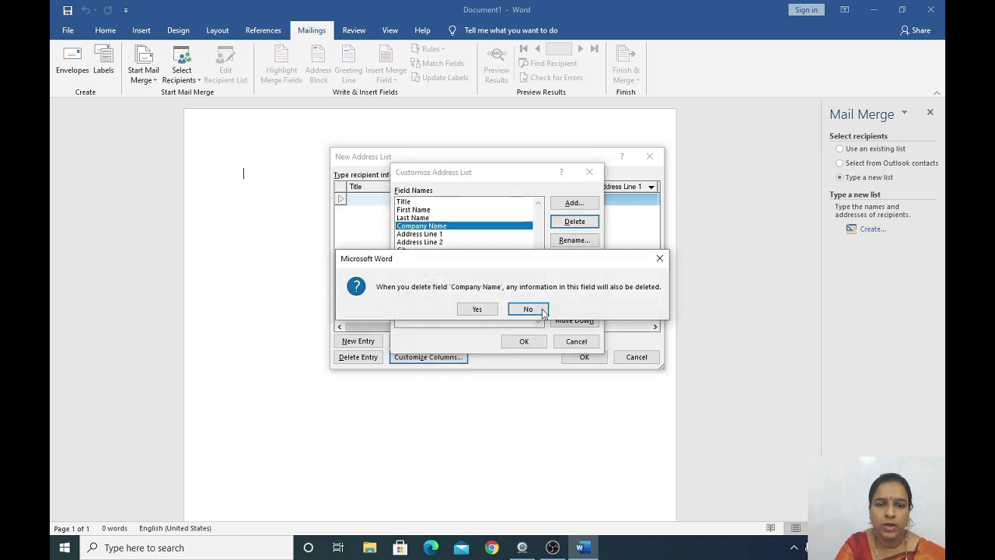
pyautogui.click(492, 311)
pyautogui.click(554, 226)
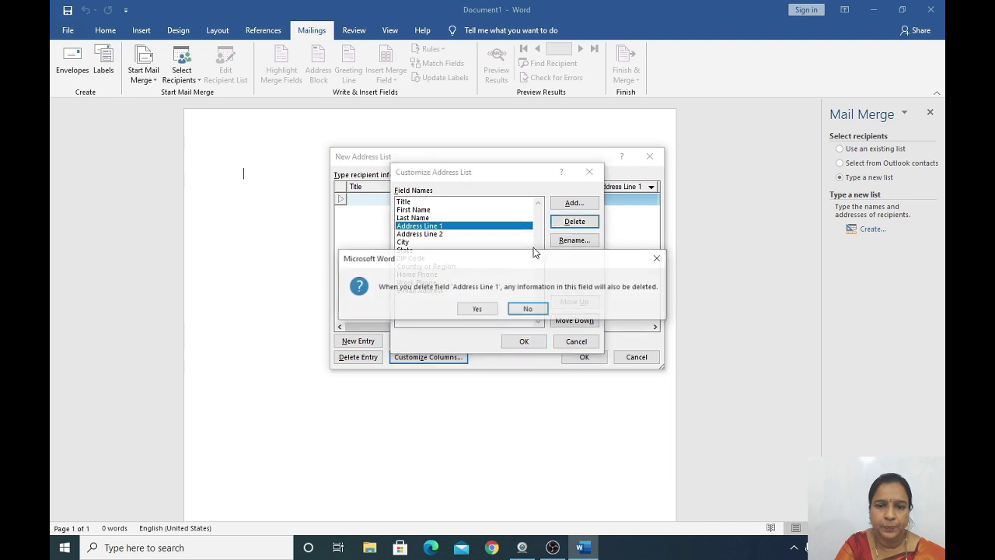
pyautogui.click(476, 308)
pyautogui.click(439, 226)
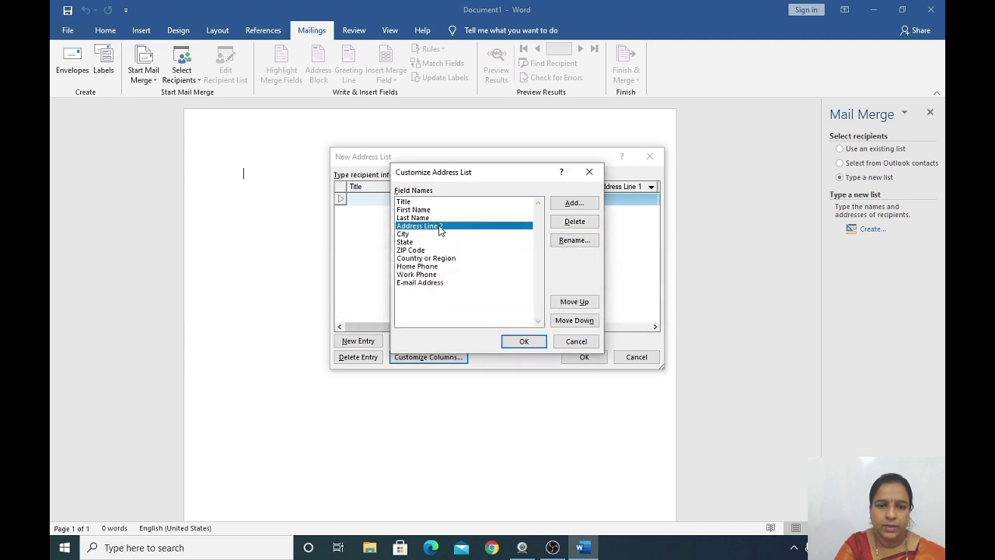
pyautogui.click(575, 221)
pyautogui.click(478, 310)
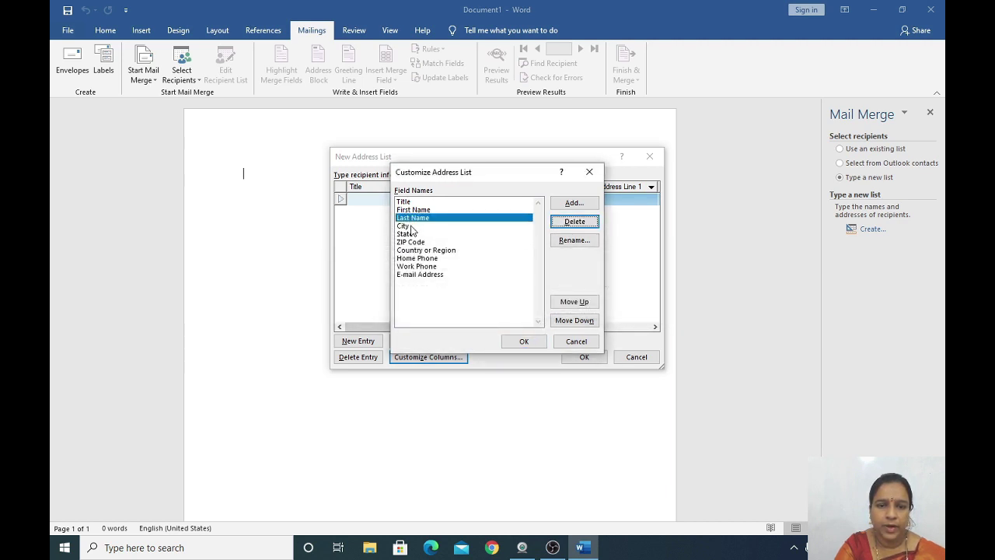
pyautogui.click(410, 226)
pyautogui.click(575, 221)
pyautogui.click(476, 309)
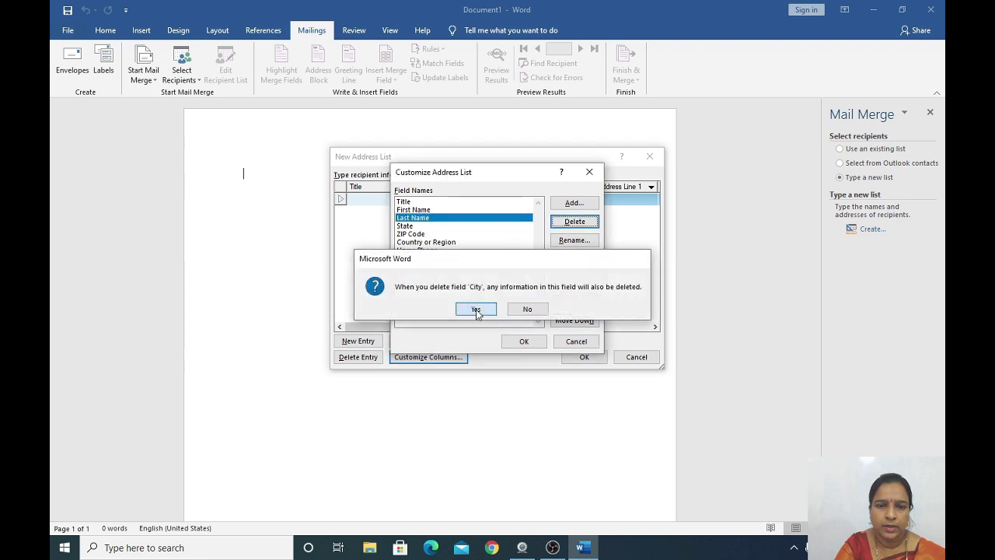
pyautogui.click(405, 225)
# Delete State, ZIP Code, Country or Region, Work Phone and E-mail Address, then apply the columns.
pyautogui.click(574, 221)
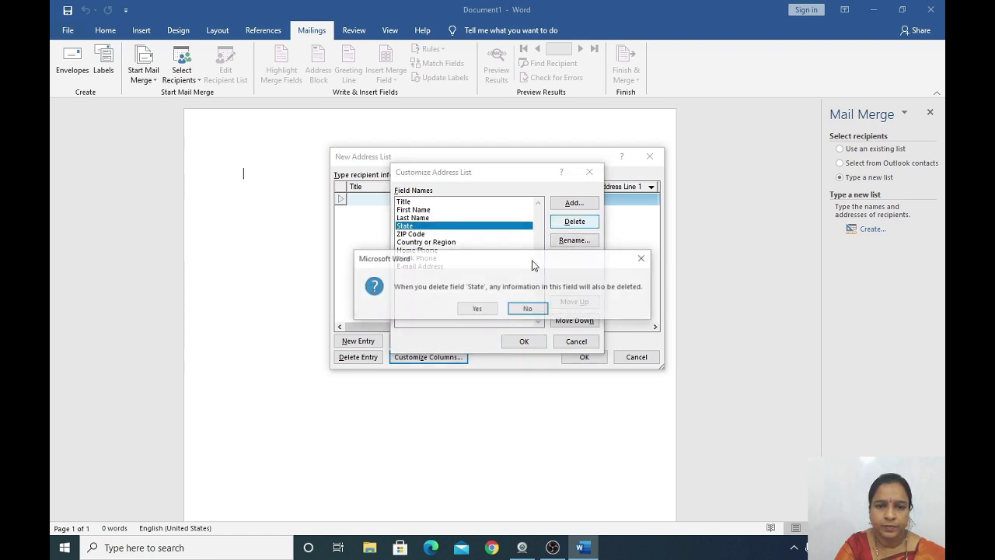
pyautogui.click(477, 310)
pyautogui.click(436, 226)
pyautogui.click(571, 223)
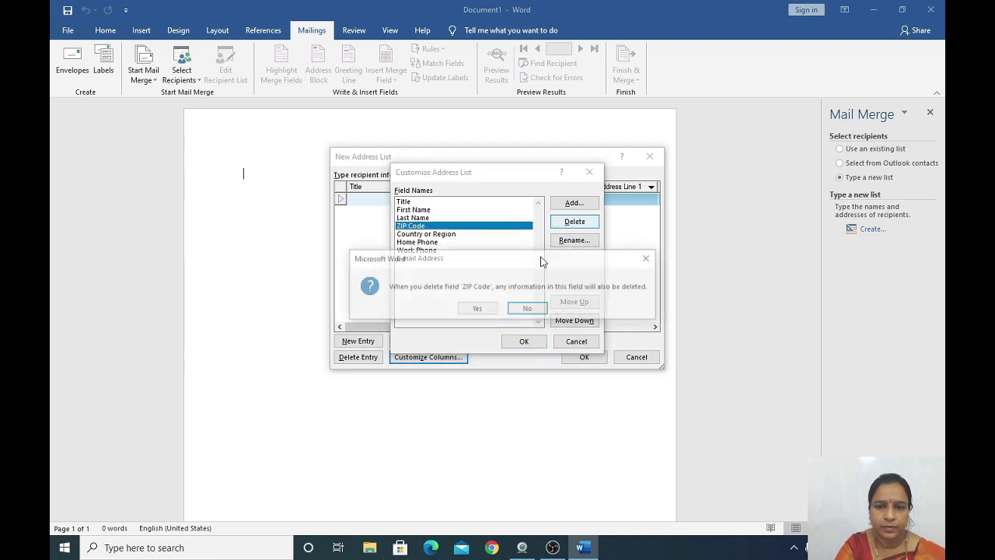
pyautogui.click(477, 308)
pyautogui.click(435, 226)
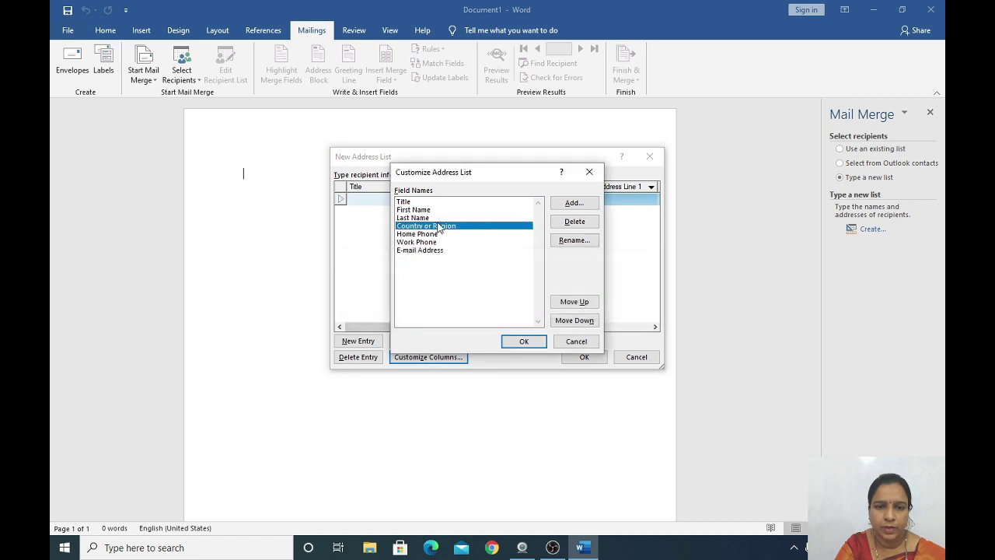
pyautogui.click(574, 222)
pyautogui.click(477, 309)
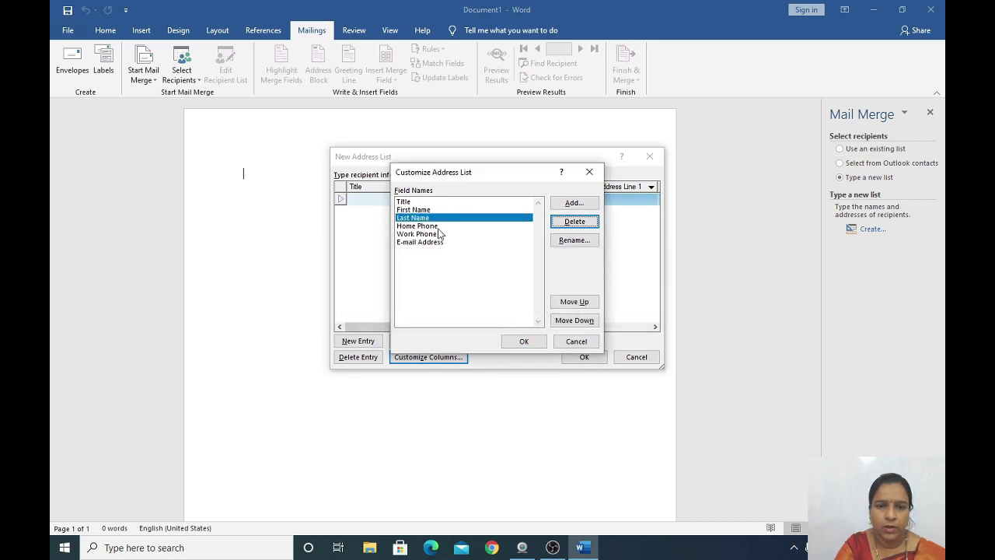
pyautogui.click(436, 234)
pyautogui.click(574, 222)
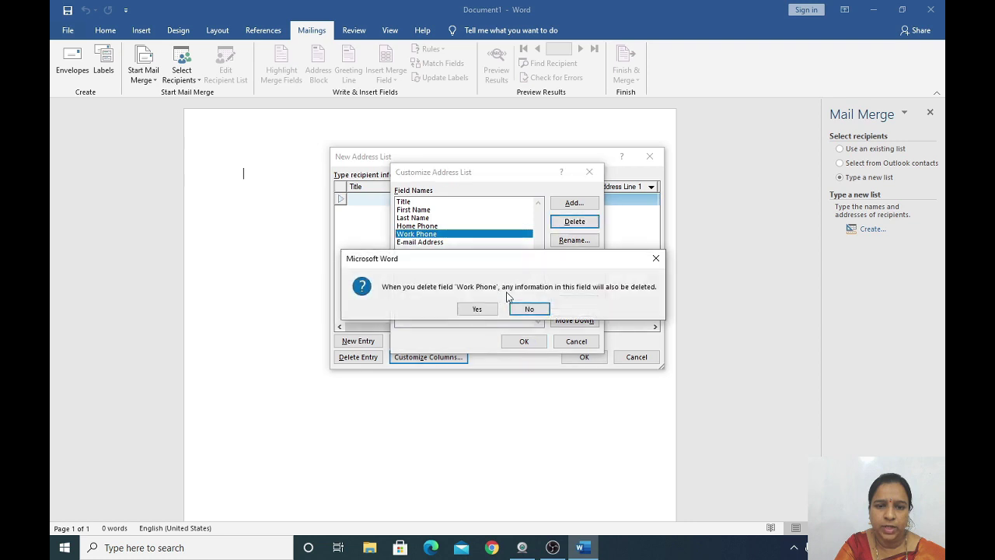
pyautogui.click(478, 308)
pyautogui.click(436, 235)
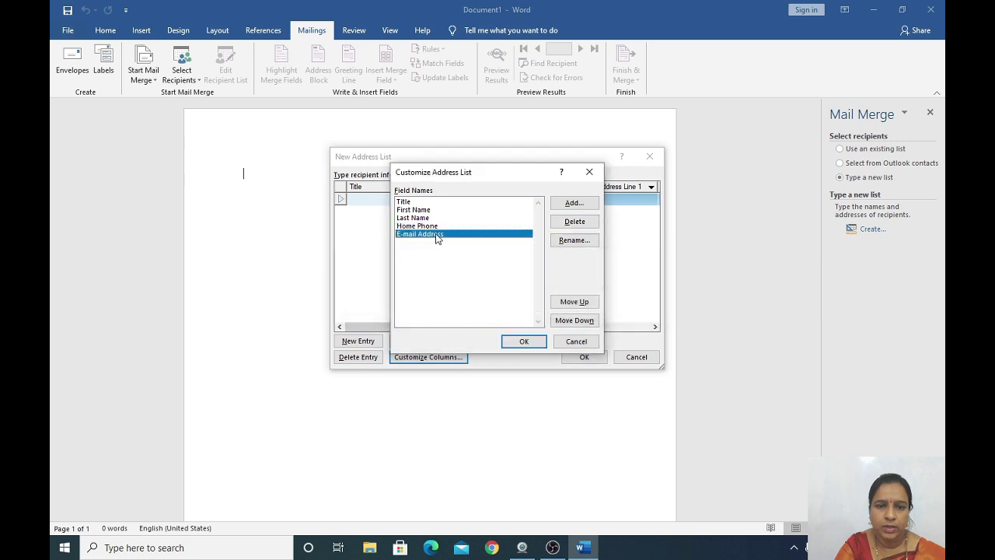
pyautogui.click(573, 222)
pyautogui.click(483, 308)
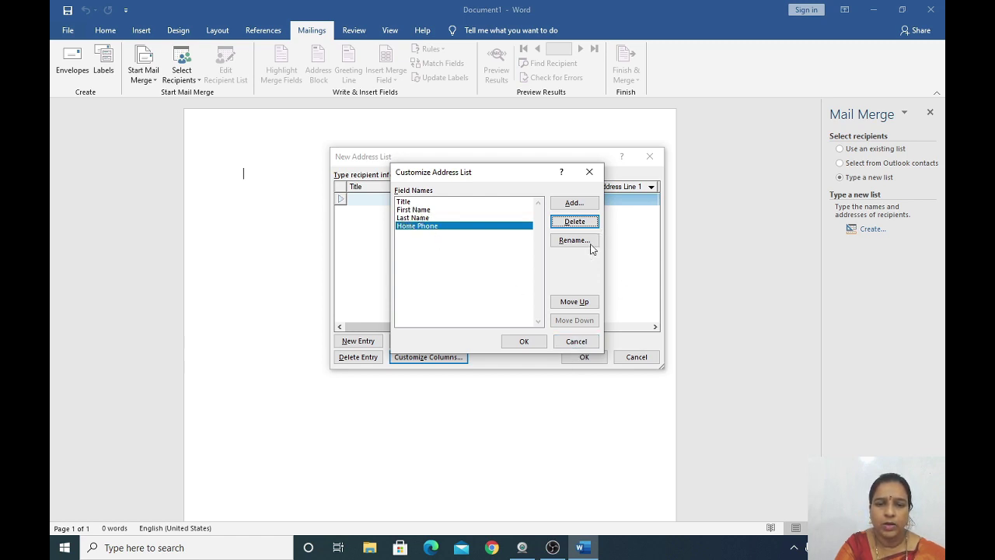
pyautogui.click(534, 347)
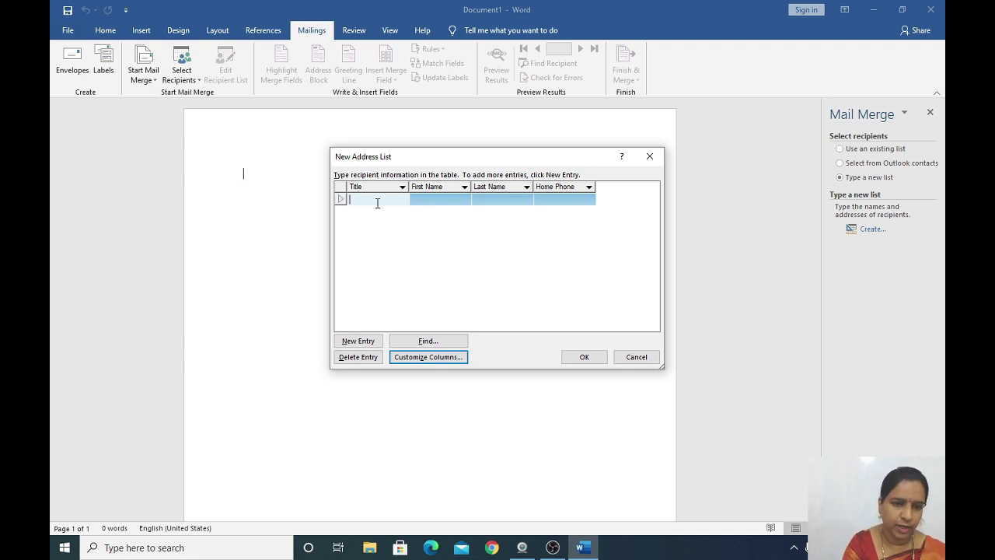
pyautogui.write('m')
pyautogui.press('BackSpace')
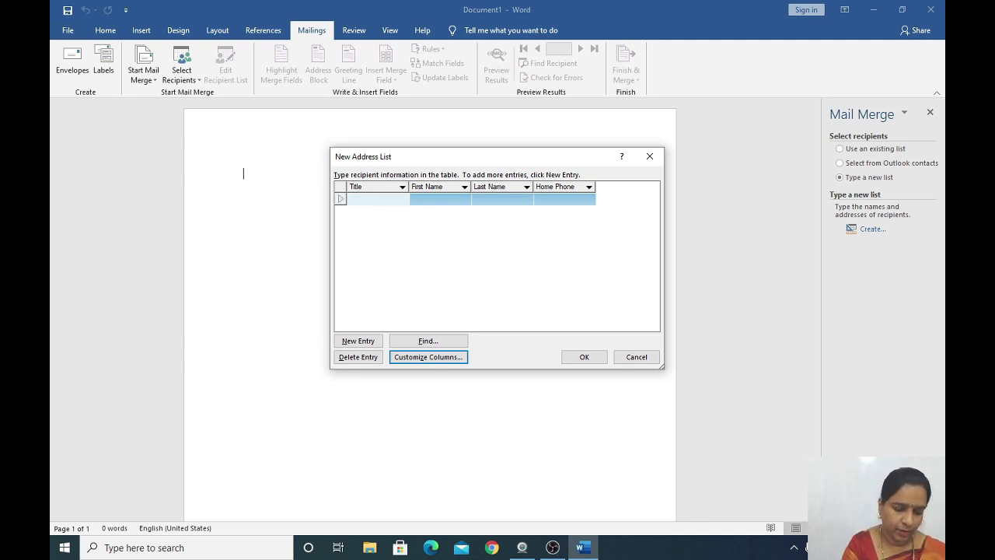
pyautogui.write('mr')
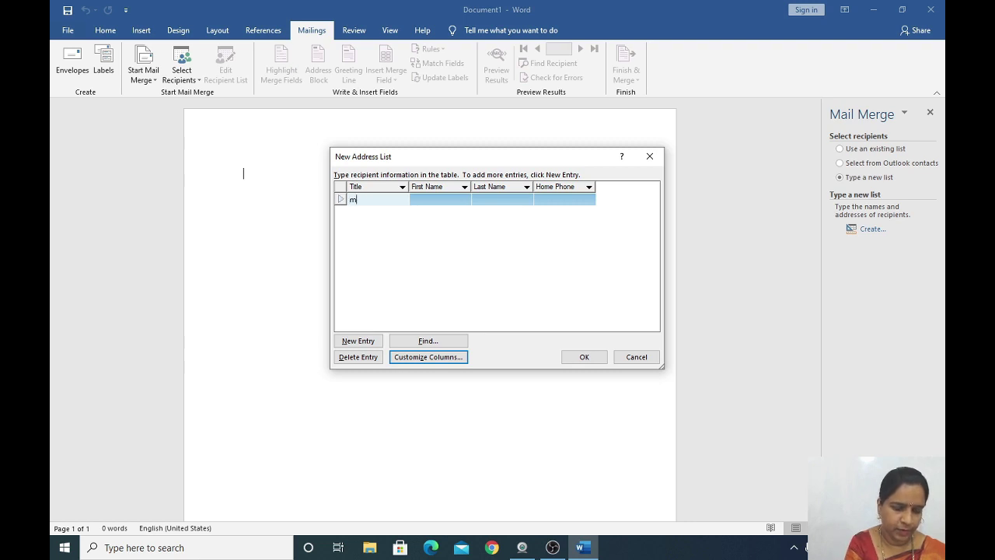
pyautogui.press('BackSpace')
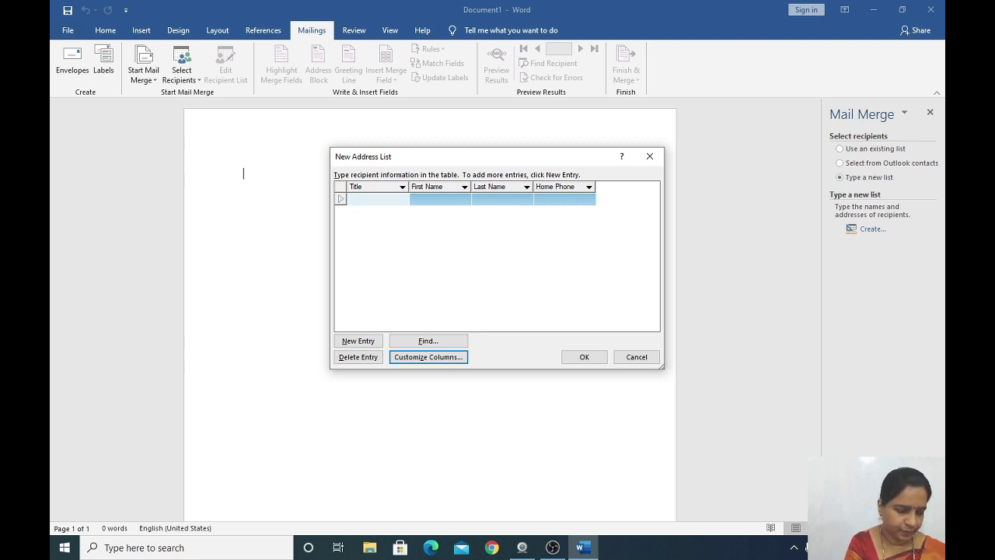
pyautogui.write('MRS')
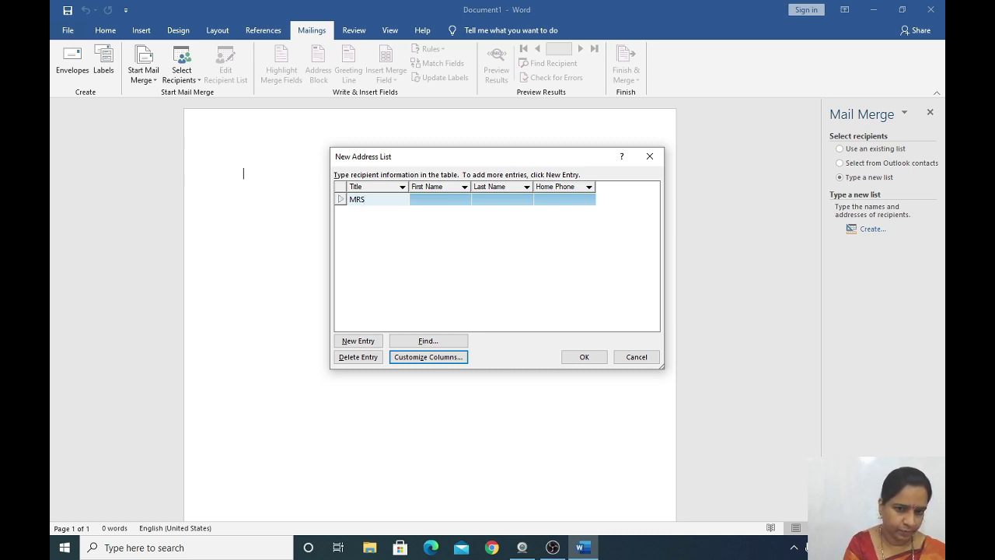
pyautogui.press('Tab')
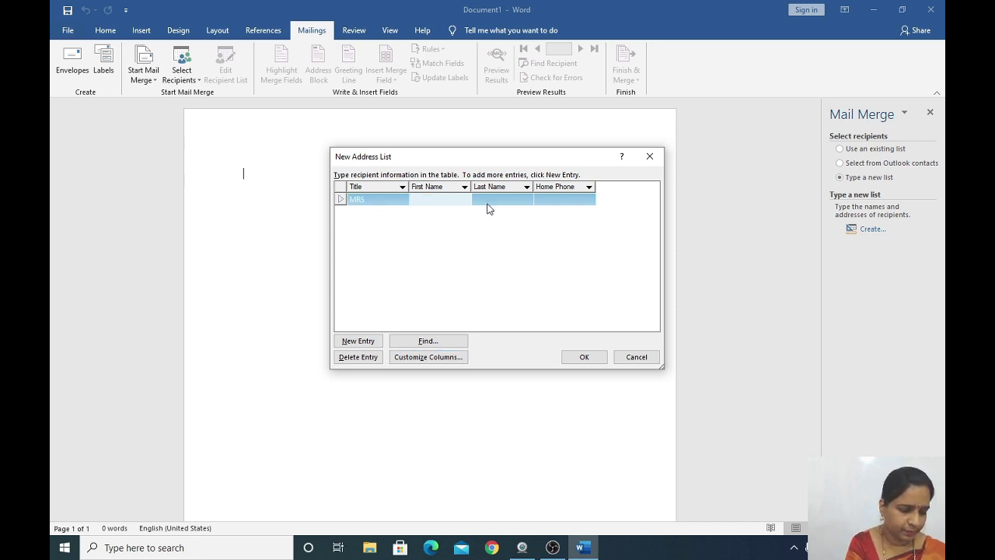
pyautogui.write('AAD')
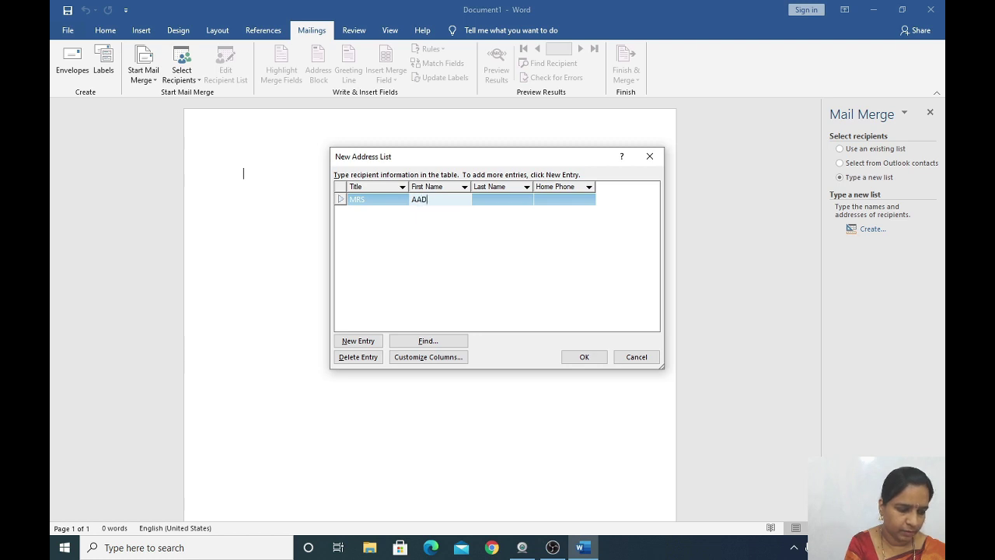
pyautogui.write('HYA')
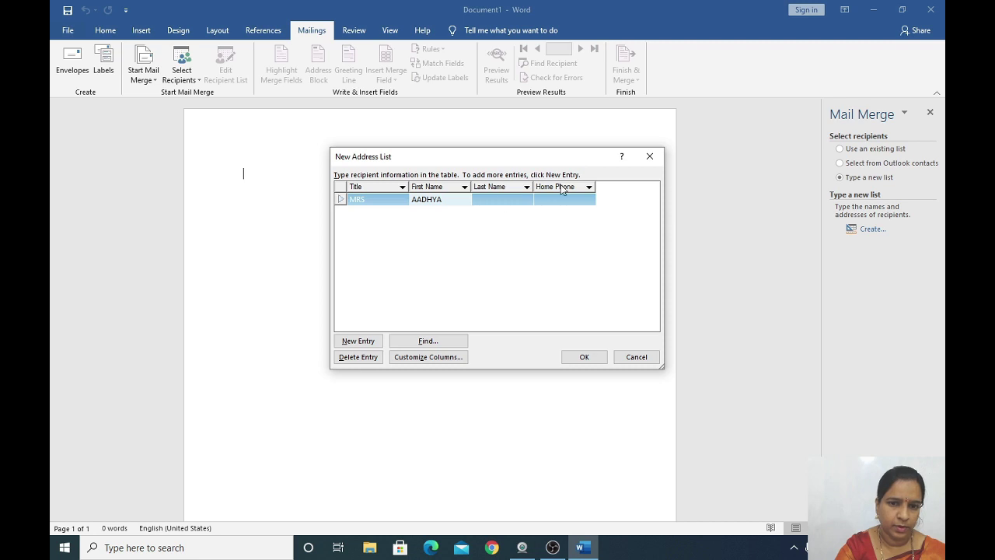
pyautogui.press('Tab')
pyautogui.write('S')
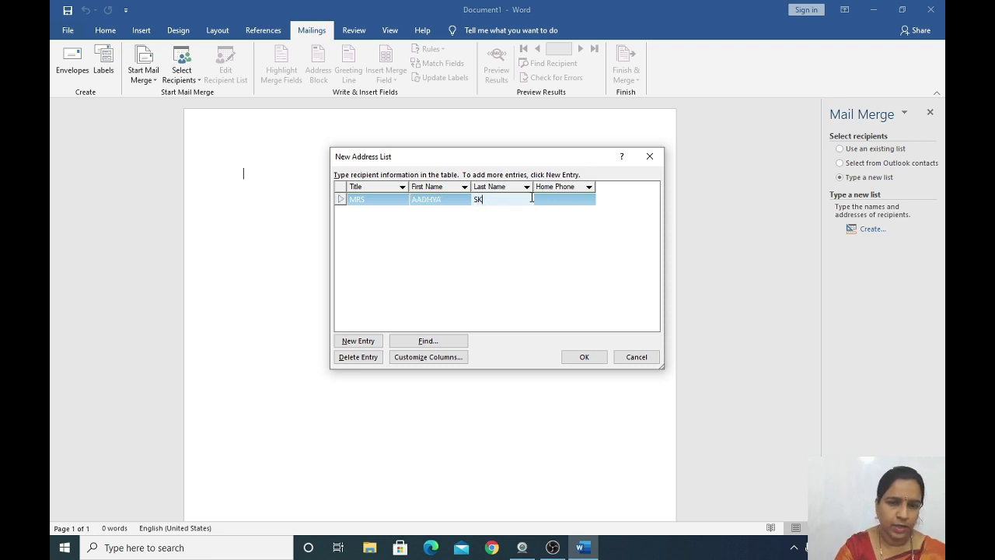
pyautogui.click(570, 198)
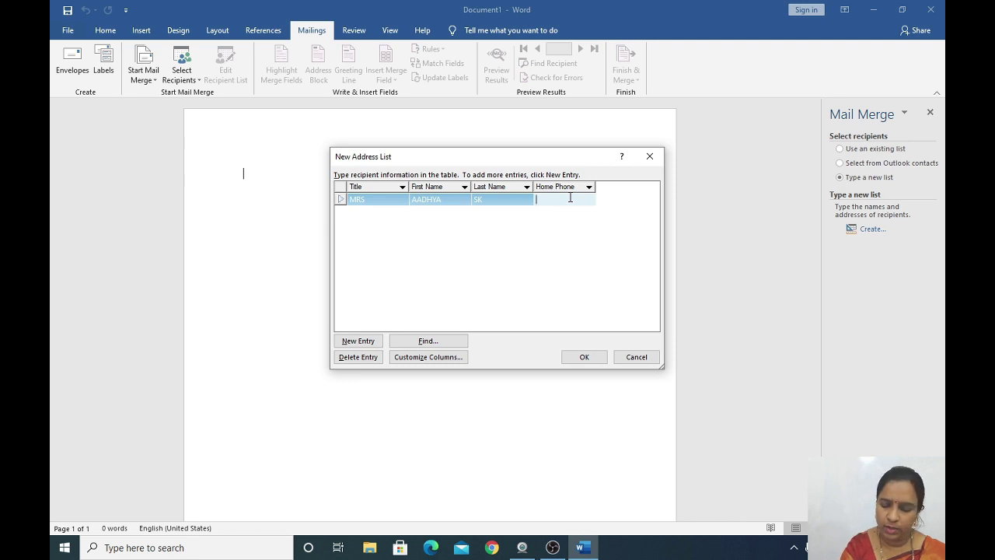
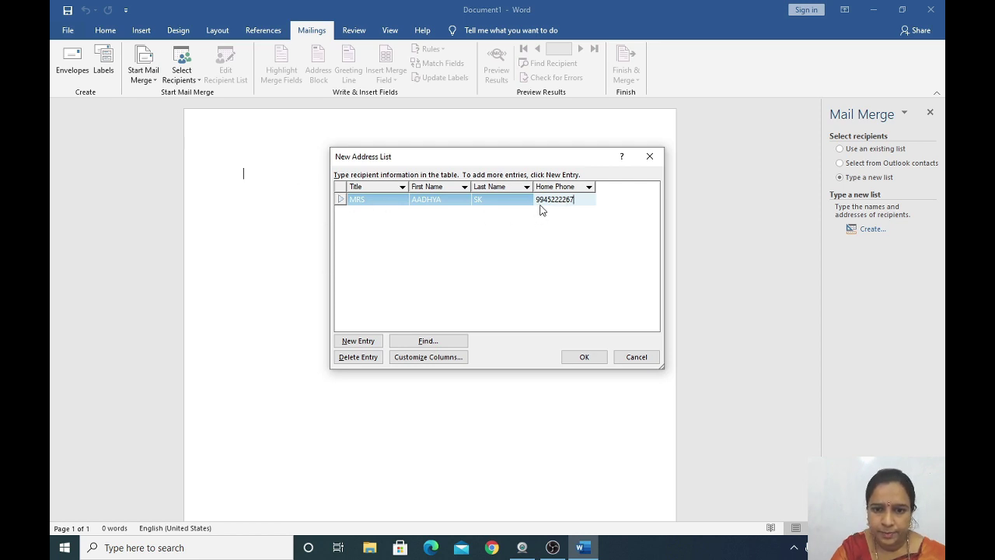
# Correct the trailing digits of the first recipient's home phone number.
pyautogui.click(551, 200)
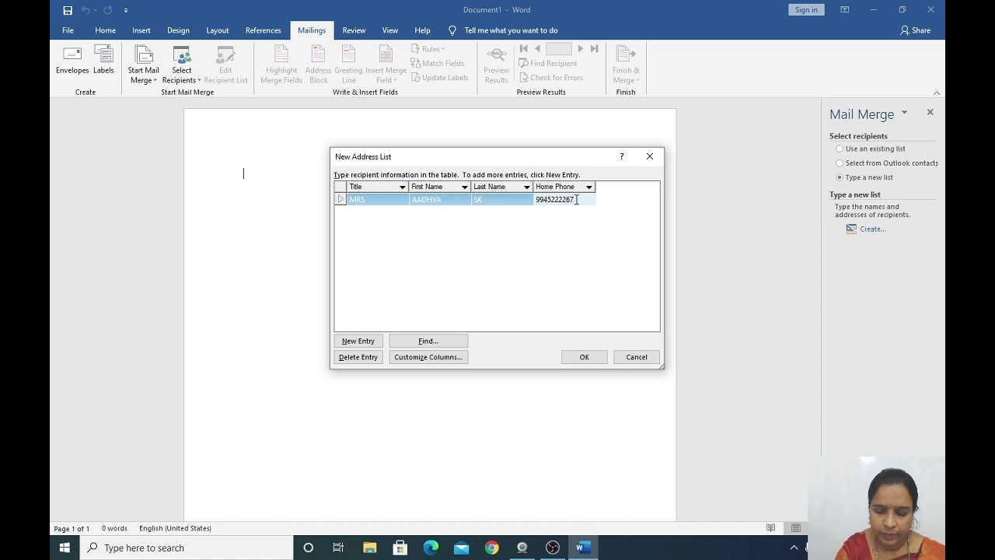
pyautogui.press('BackSpace')
pyautogui.press('BackSpace')
pyautogui.press('BackSpace')
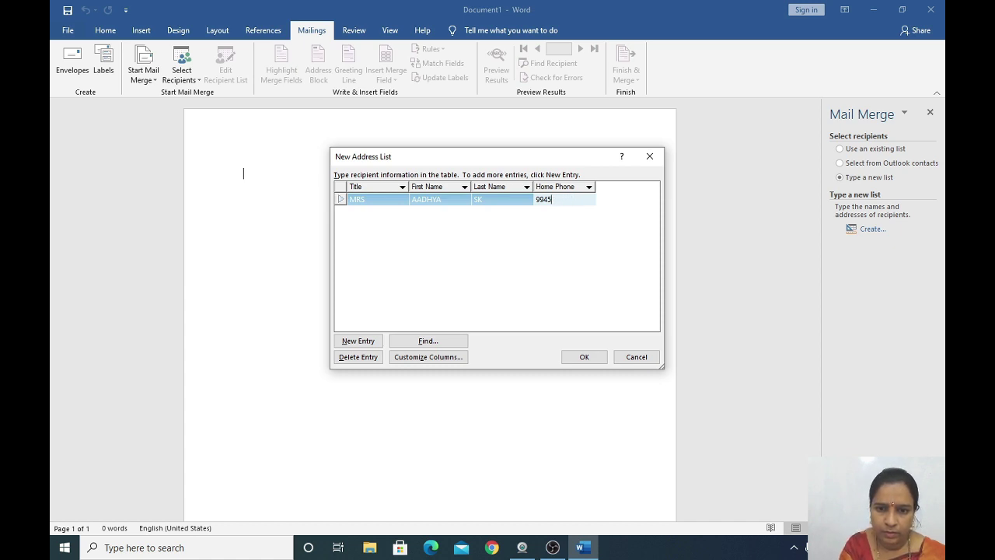
pyautogui.press('BackSpace')
pyautogui.write('51111')
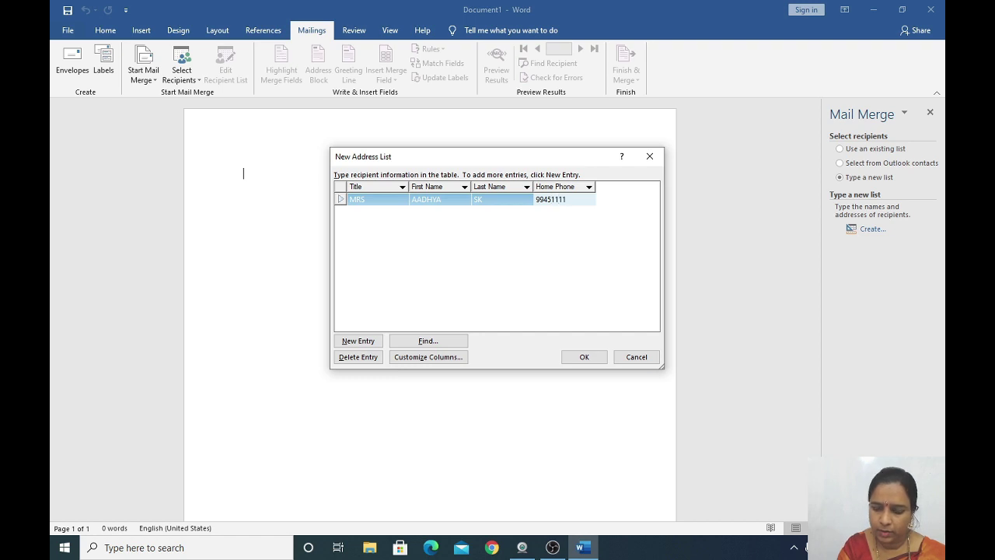
pyautogui.write('28')
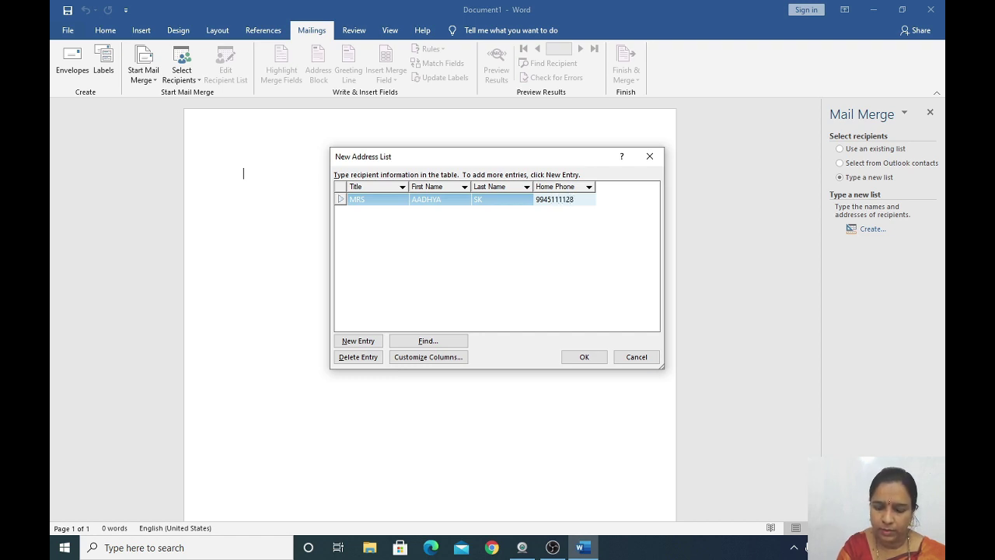
pyautogui.press('BackSpace')
pyautogui.write('9')
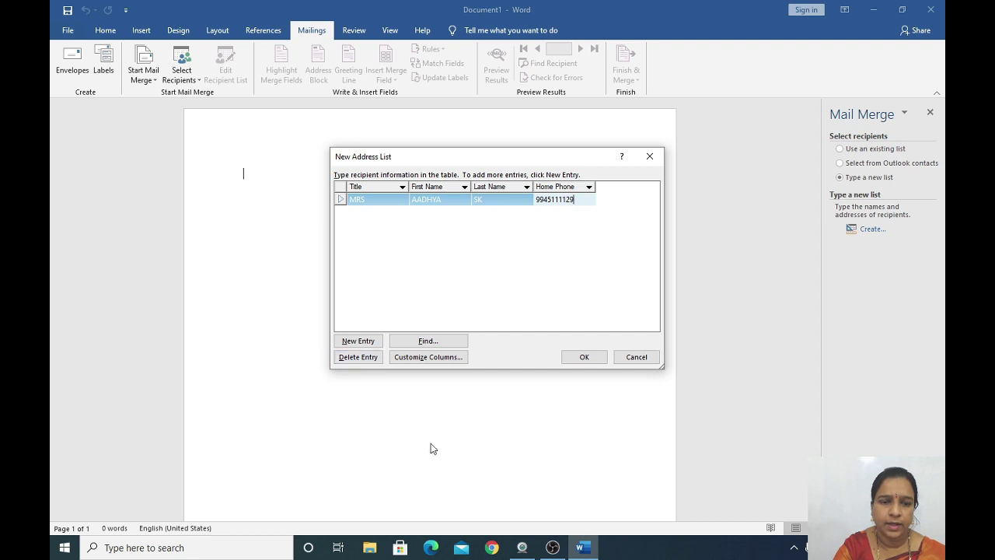
pyautogui.click(370, 347)
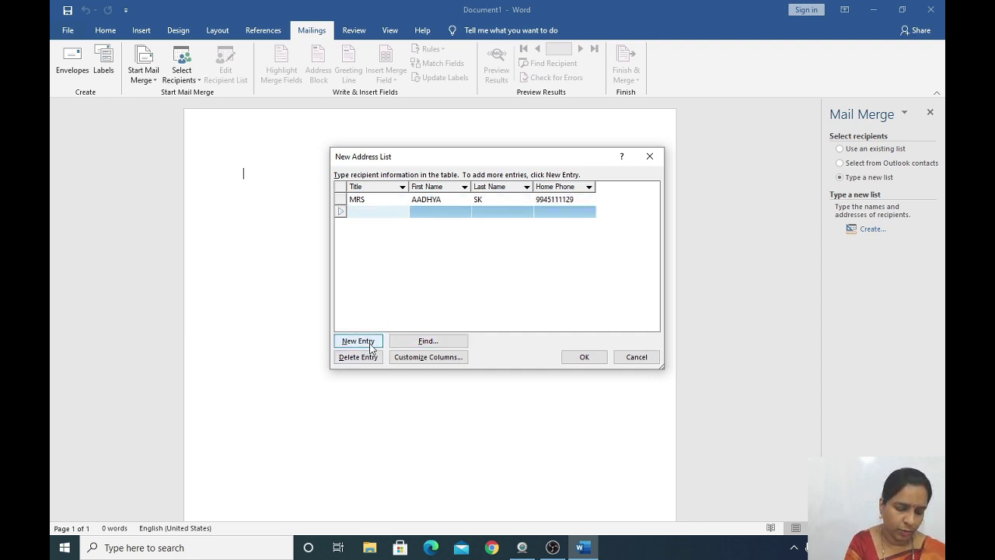
pyautogui.write('MRS')
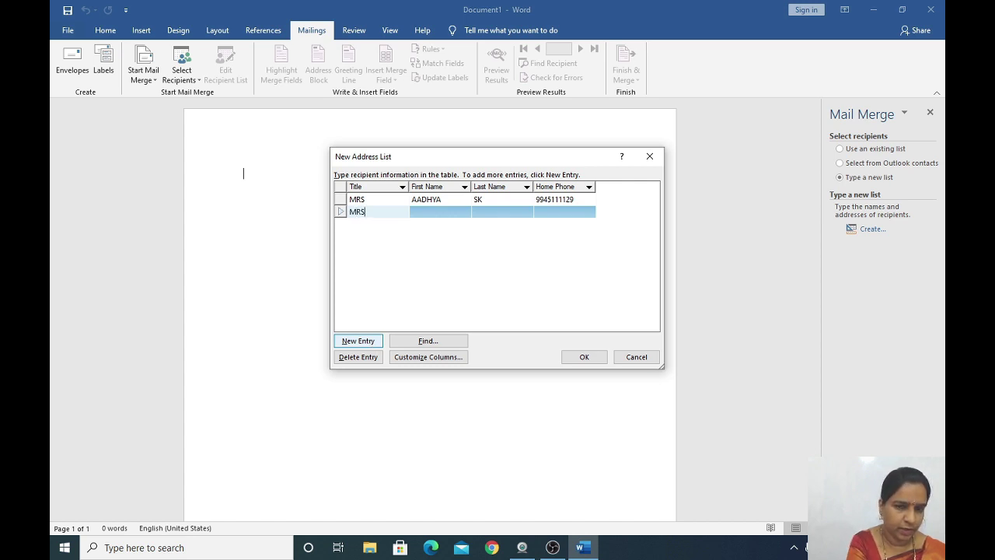
pyautogui.press('Tab')
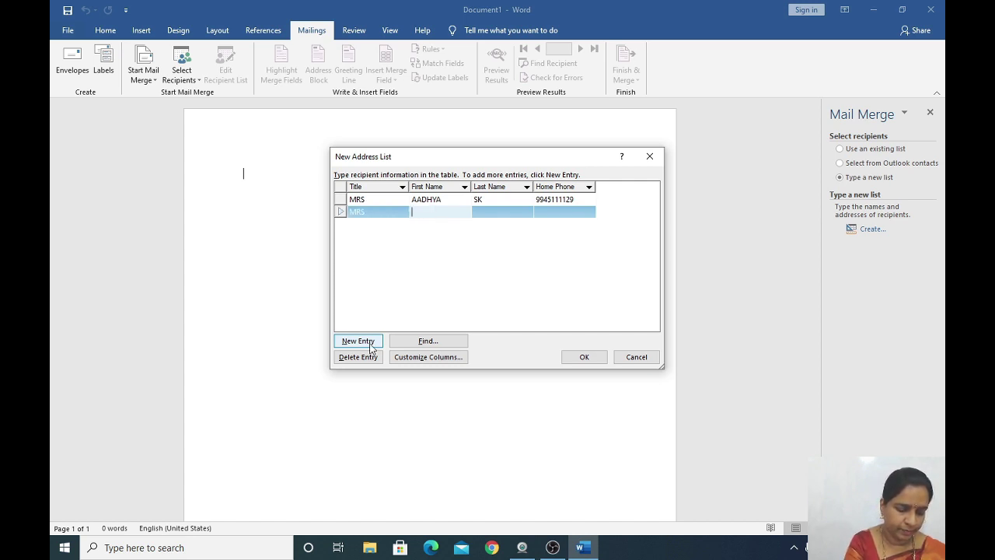
pyautogui.write('DA')
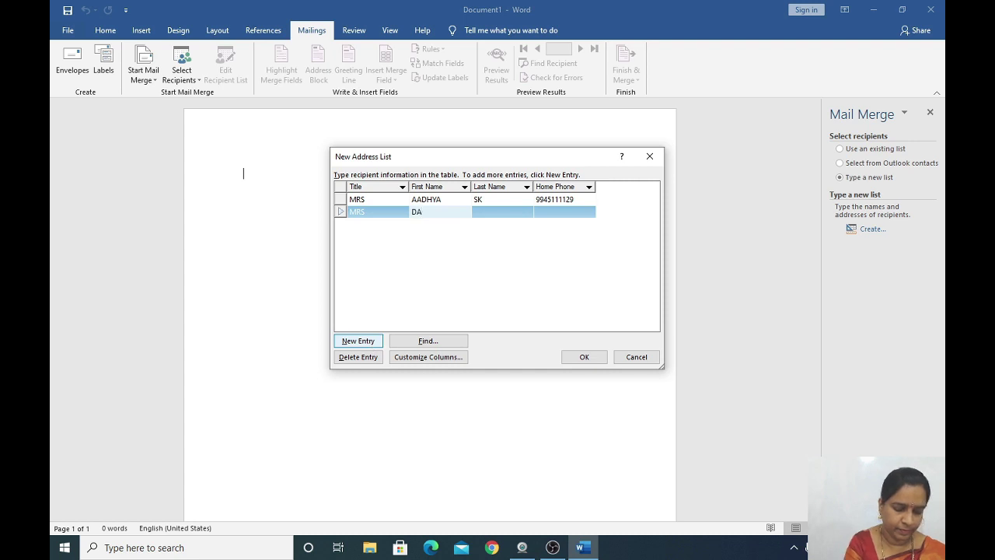
pyautogui.write('KSHA')
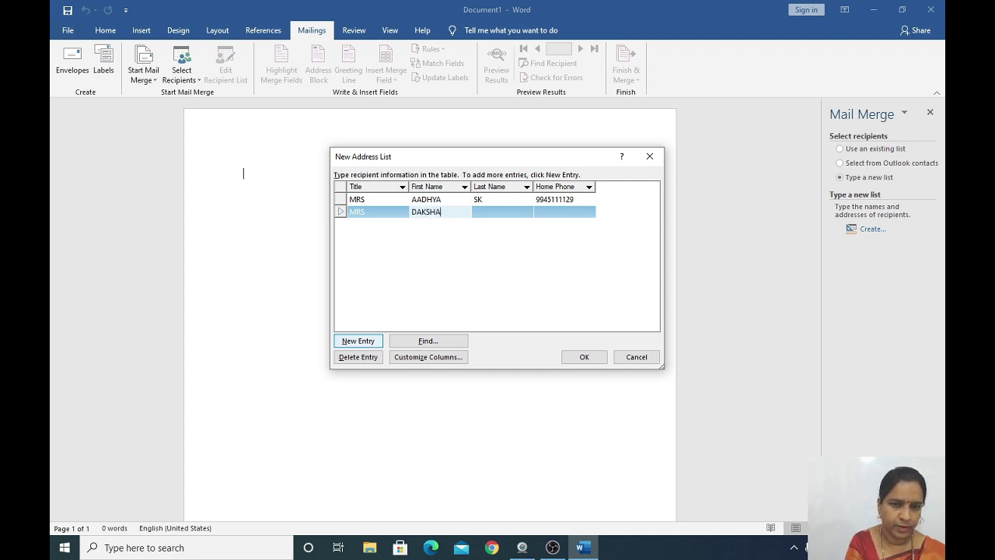
pyautogui.press('Tab')
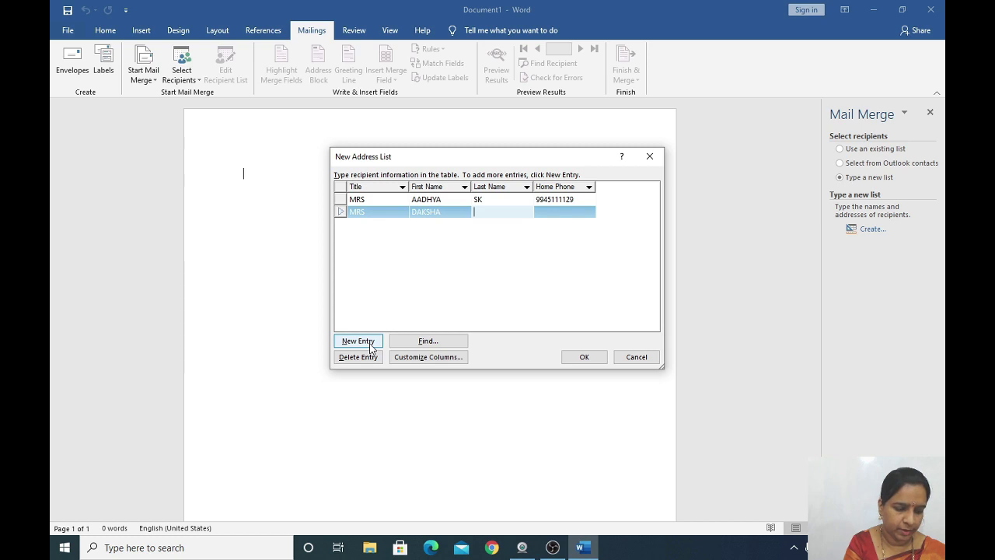
pyautogui.write('PA')
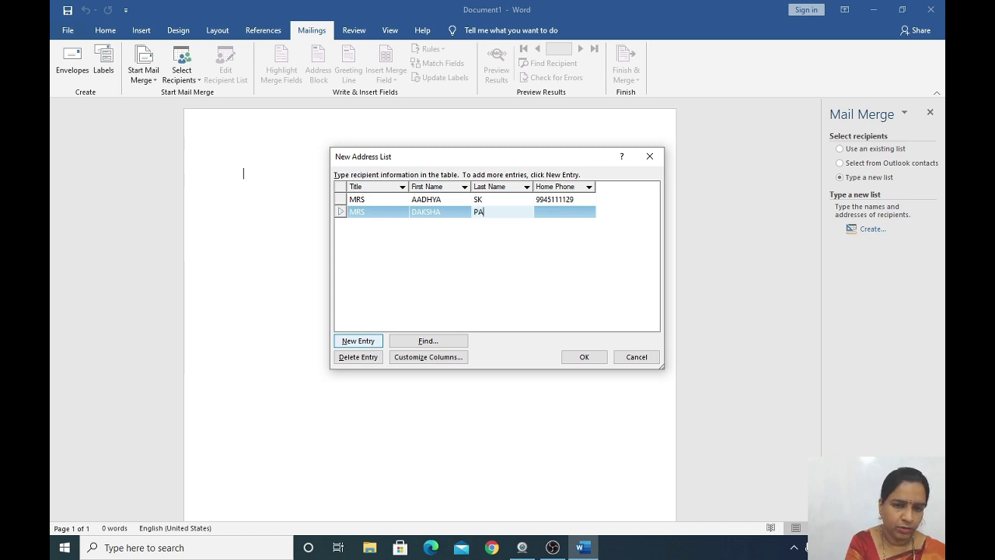
pyautogui.press('Tab')
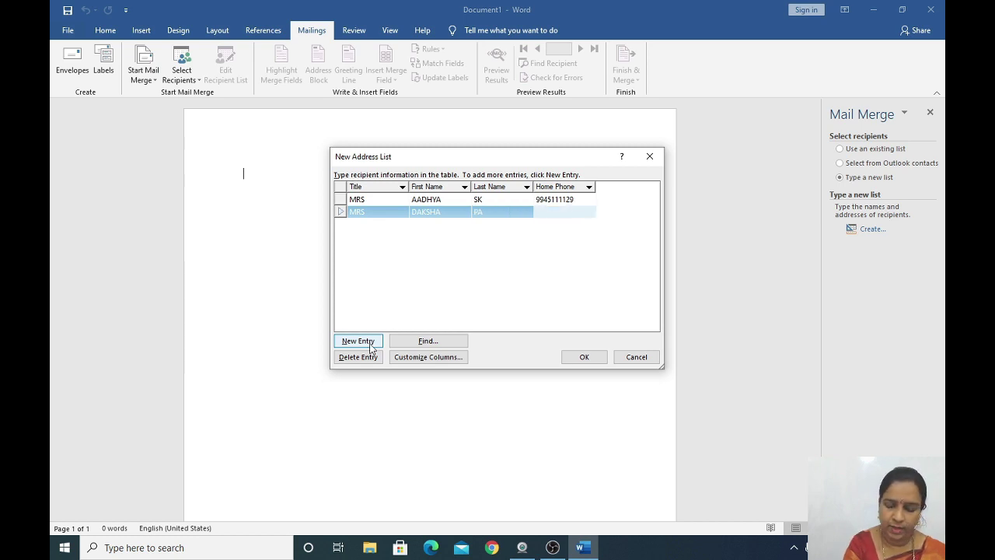
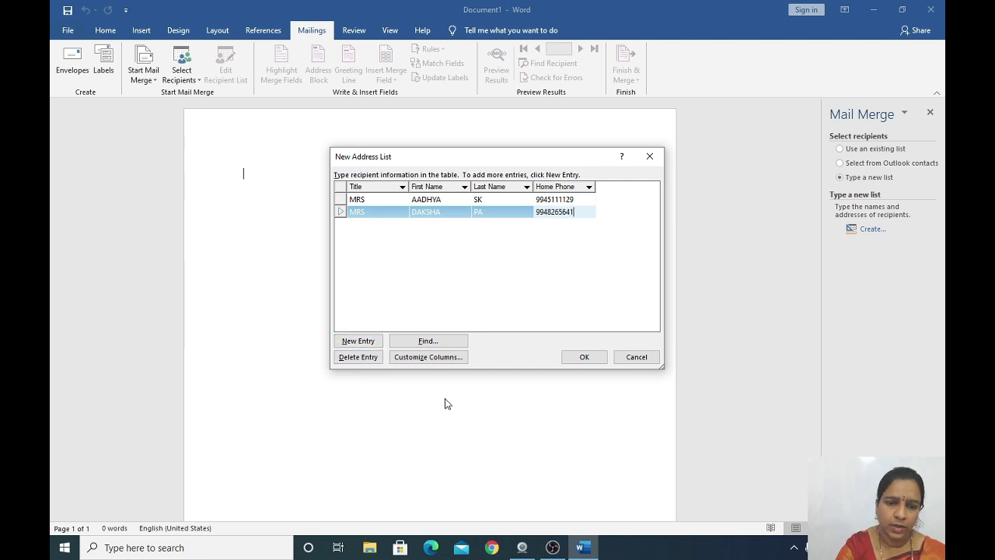
pyautogui.click(355, 361)
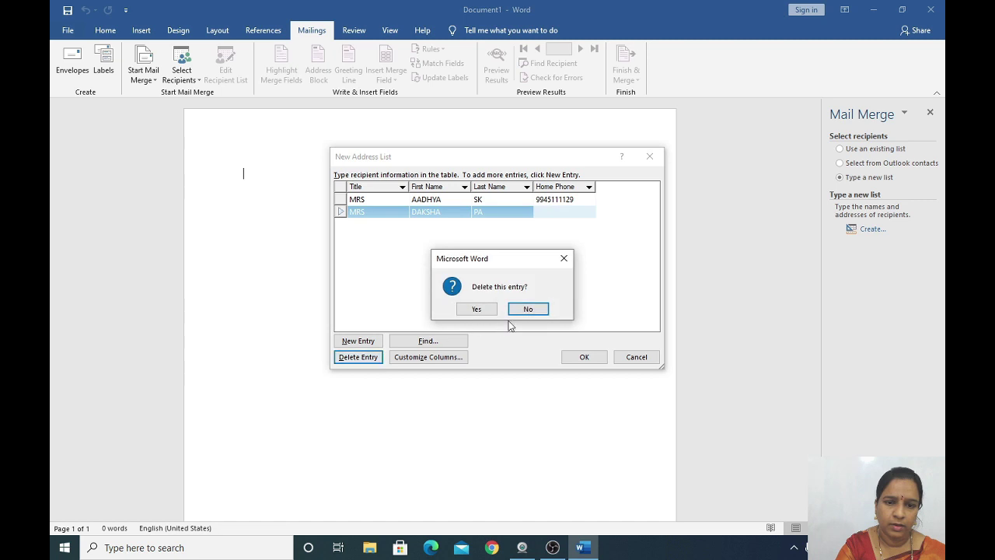
pyautogui.click(565, 258)
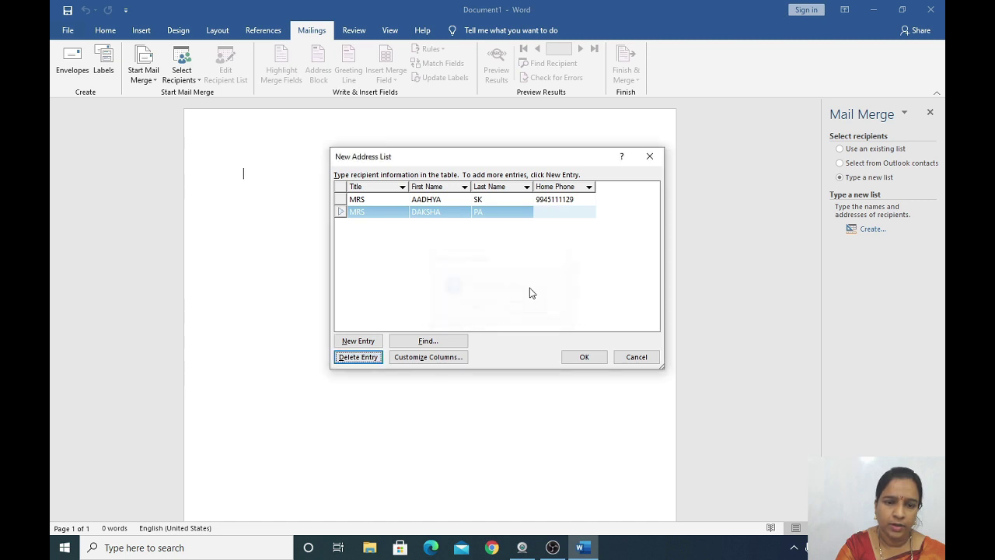
pyautogui.click(375, 344)
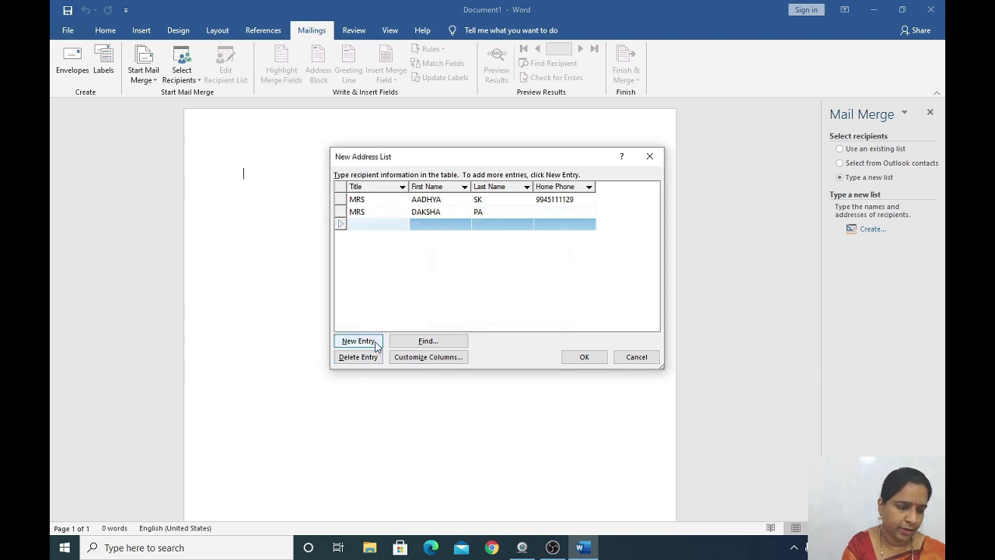
pyautogui.write('MRS')
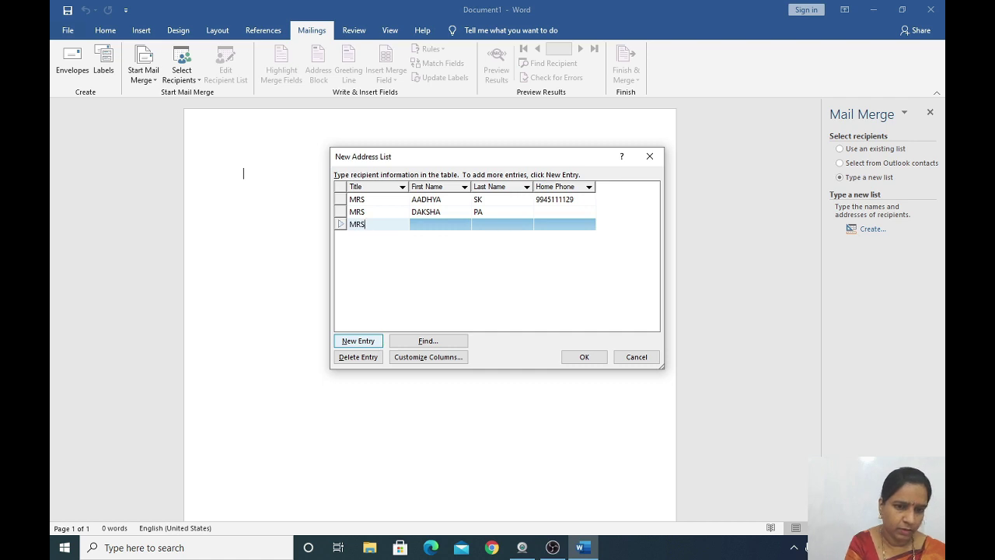
pyautogui.press('Tab')
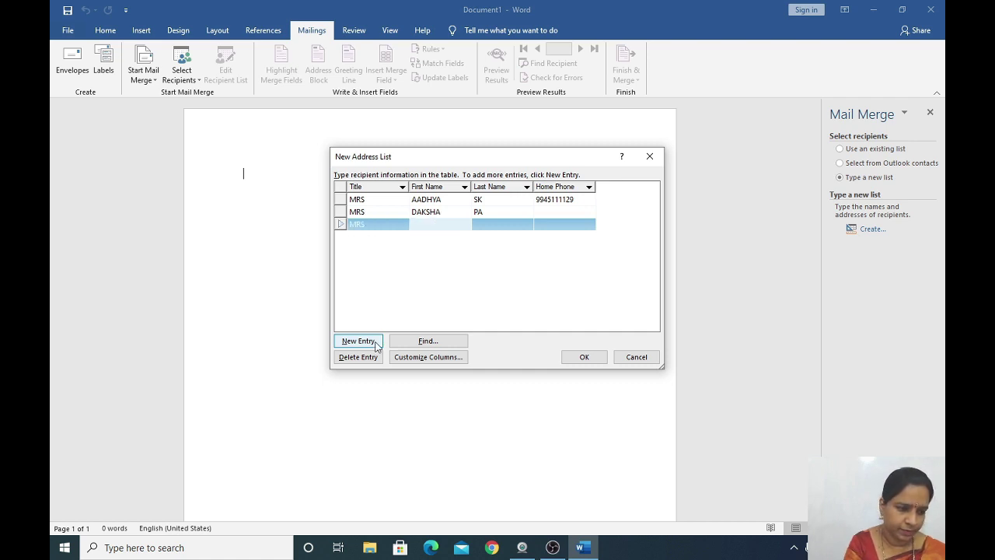
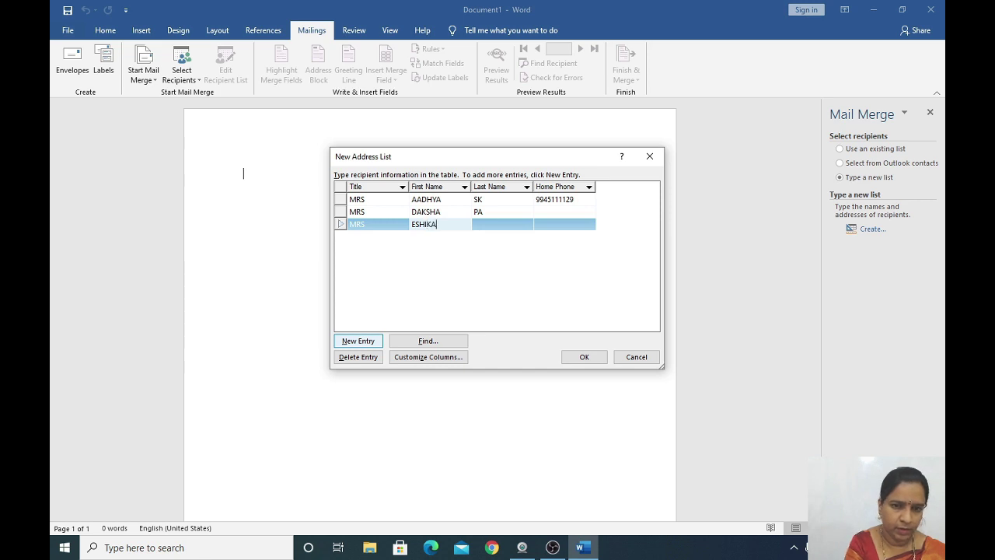
pyautogui.press('Tab')
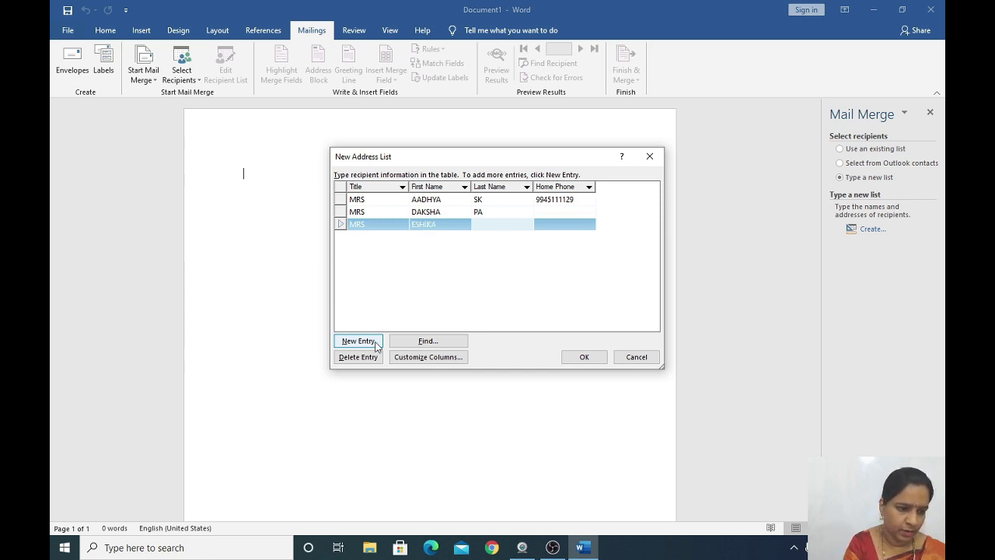
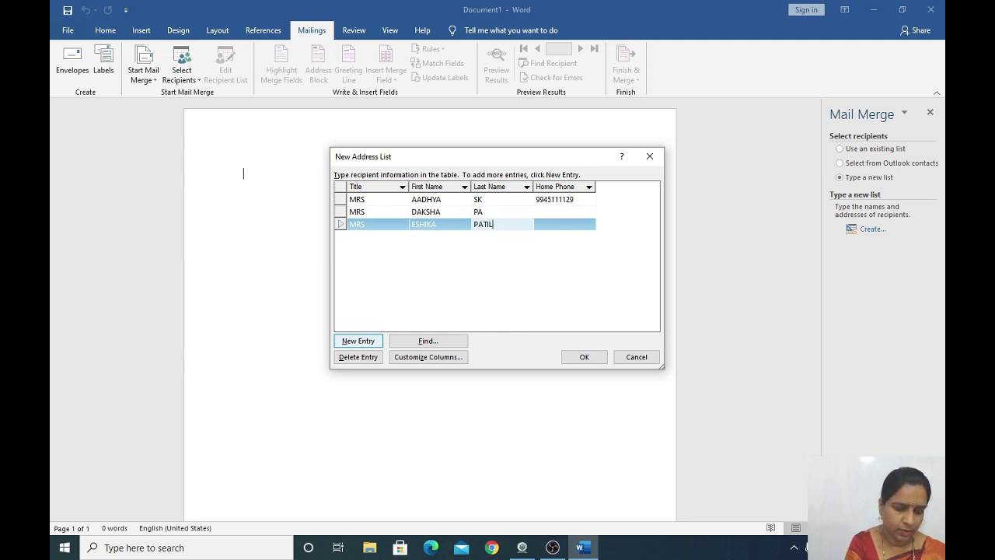
pyautogui.press('Tab')
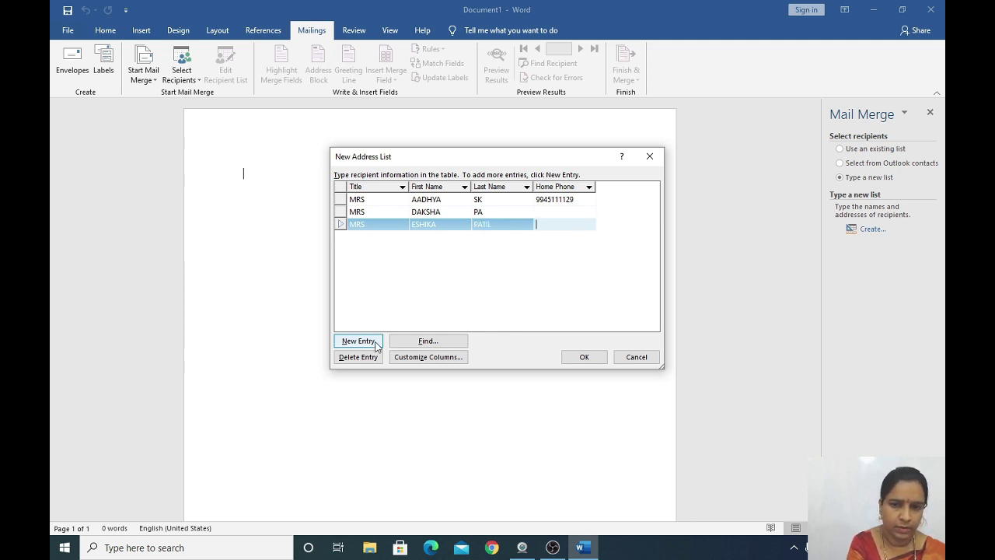
pyautogui.write('99458')
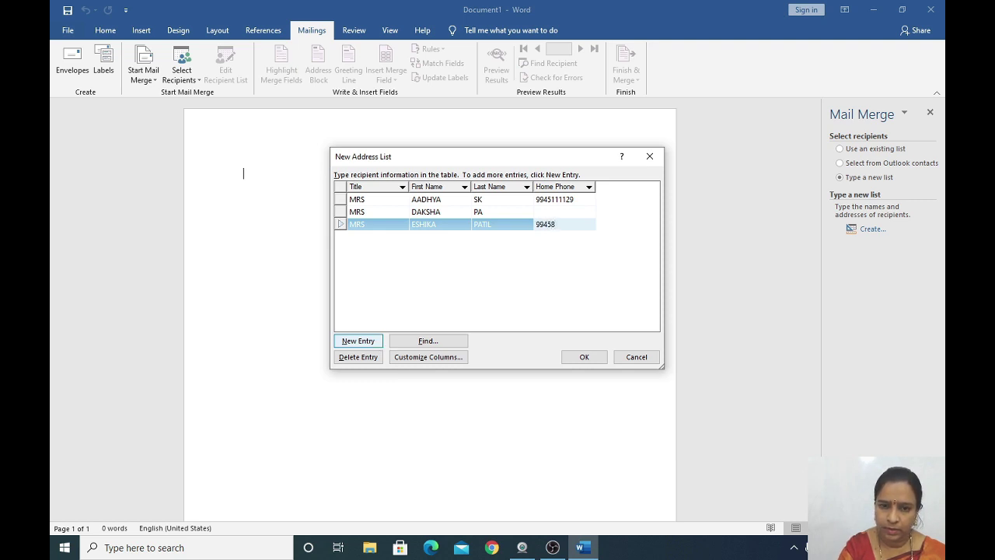
pyautogui.click(546, 211)
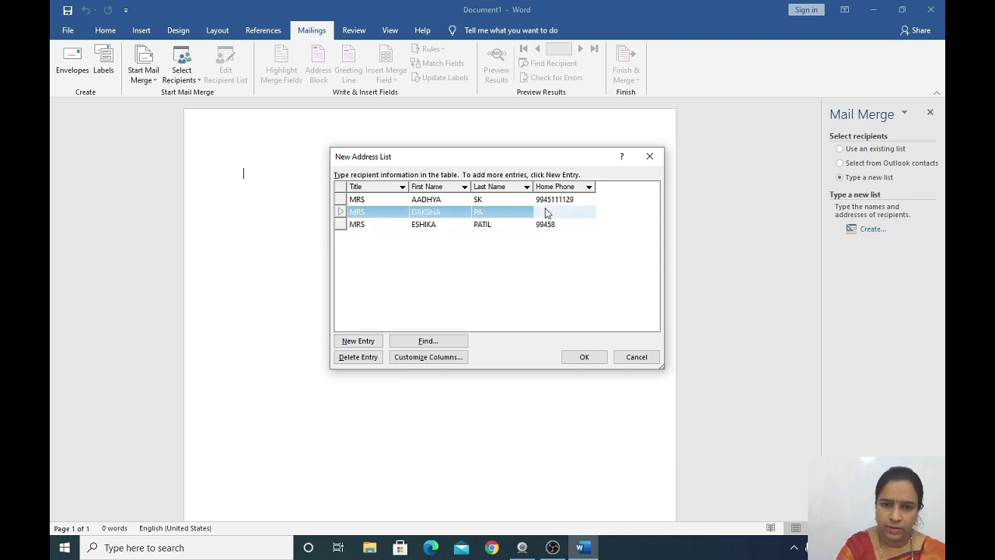
pyautogui.click(546, 209)
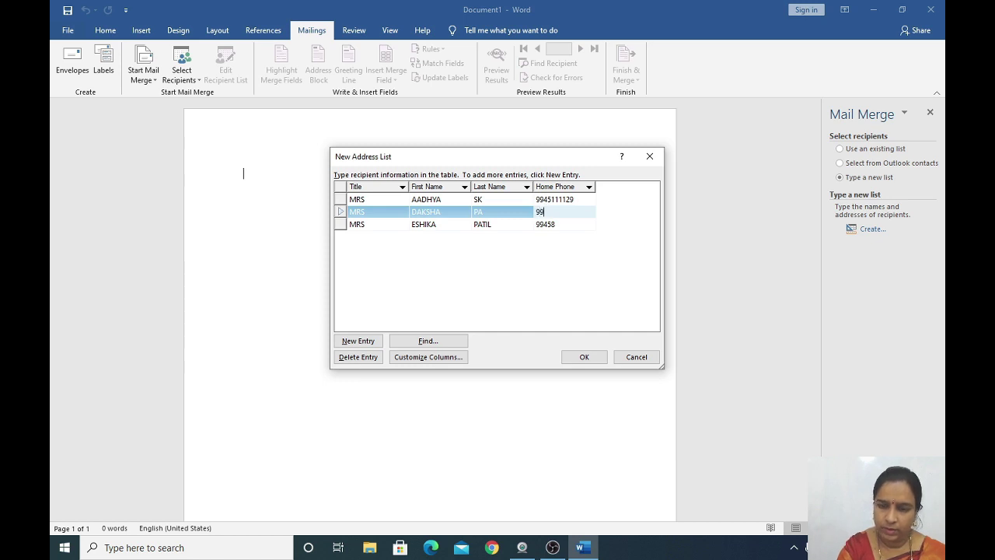
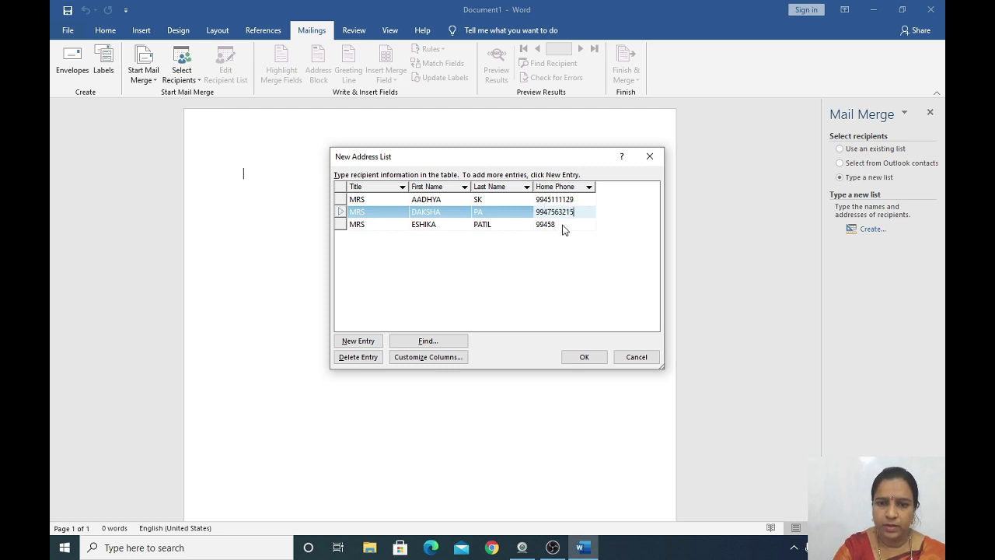
pyautogui.click(560, 223)
pyautogui.click(559, 224)
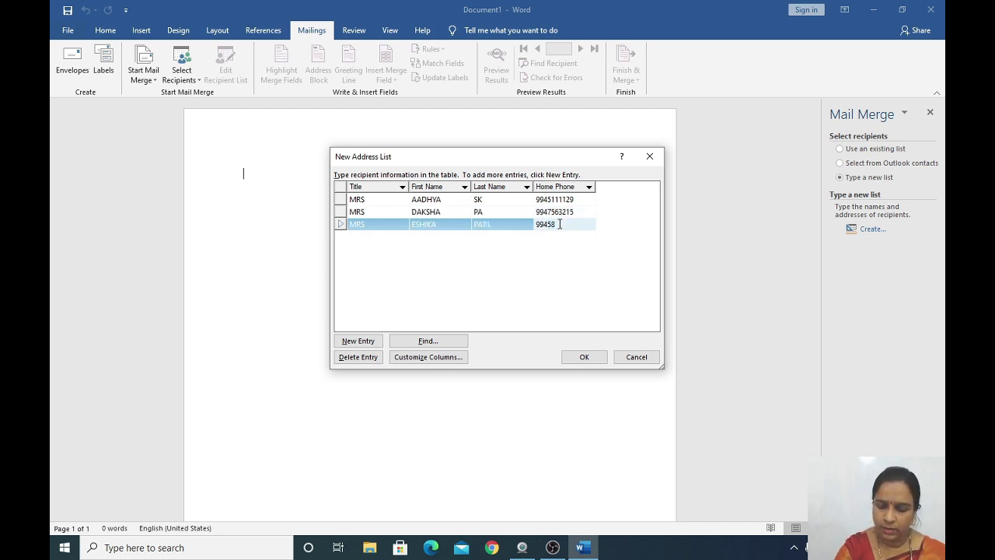
pyautogui.write('69555')
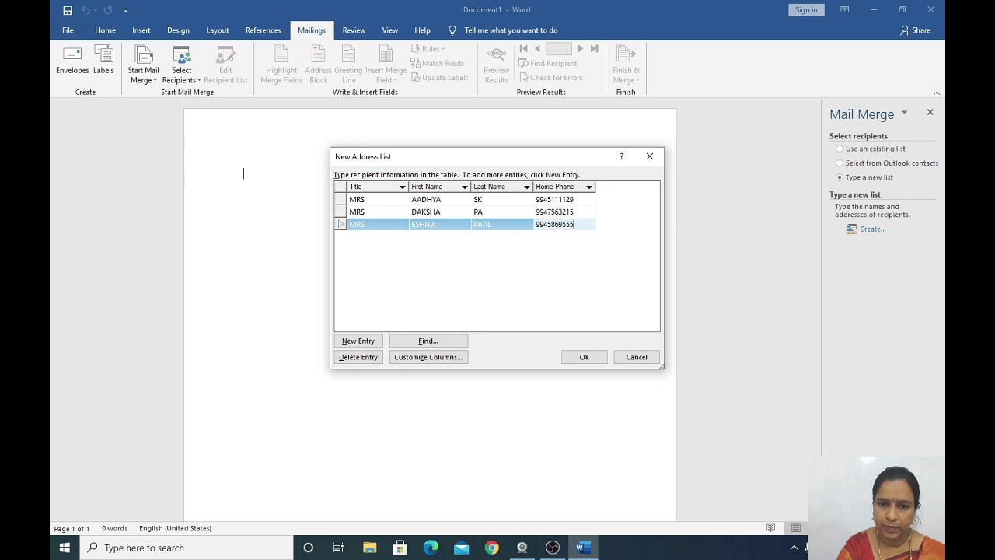
pyautogui.click(359, 344)
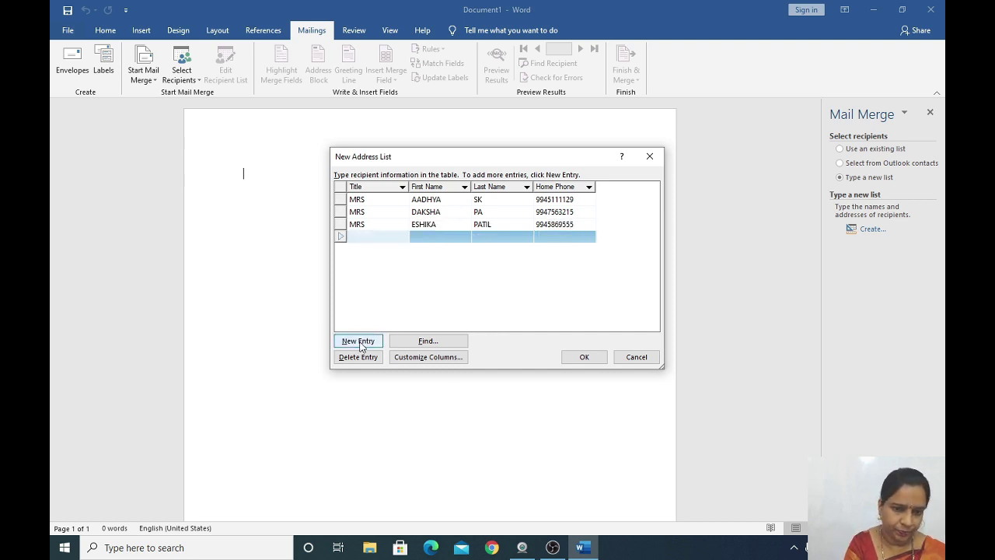
pyautogui.write('MR')
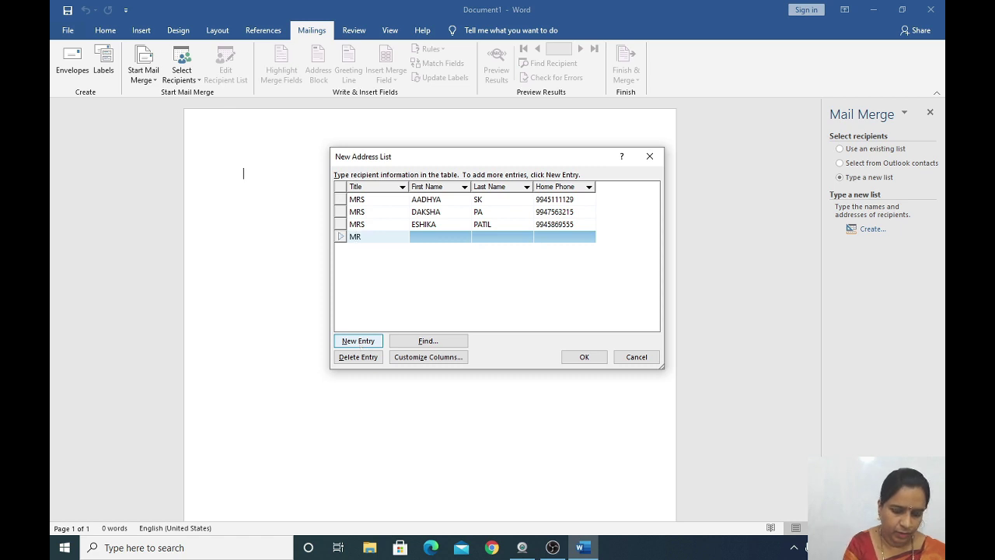
pyautogui.press('Tab')
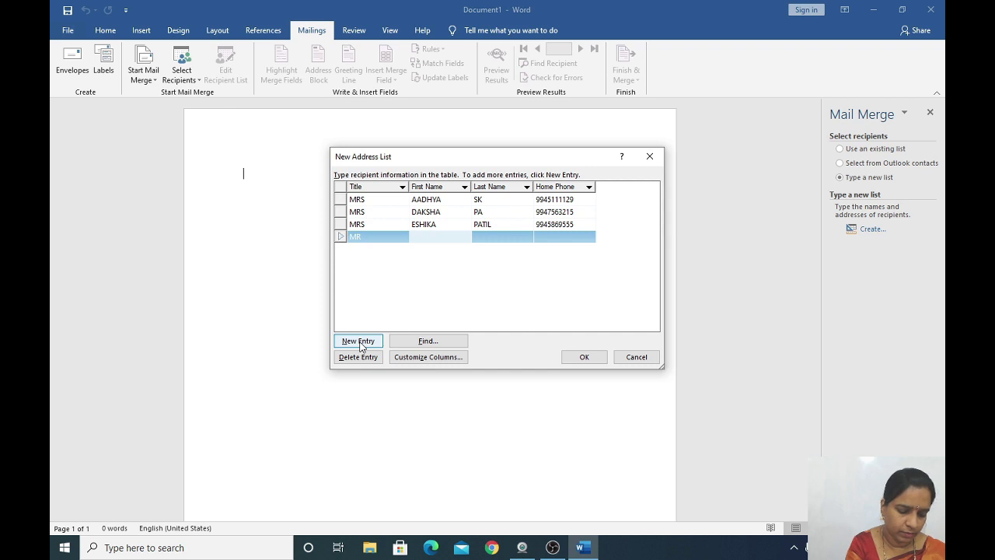
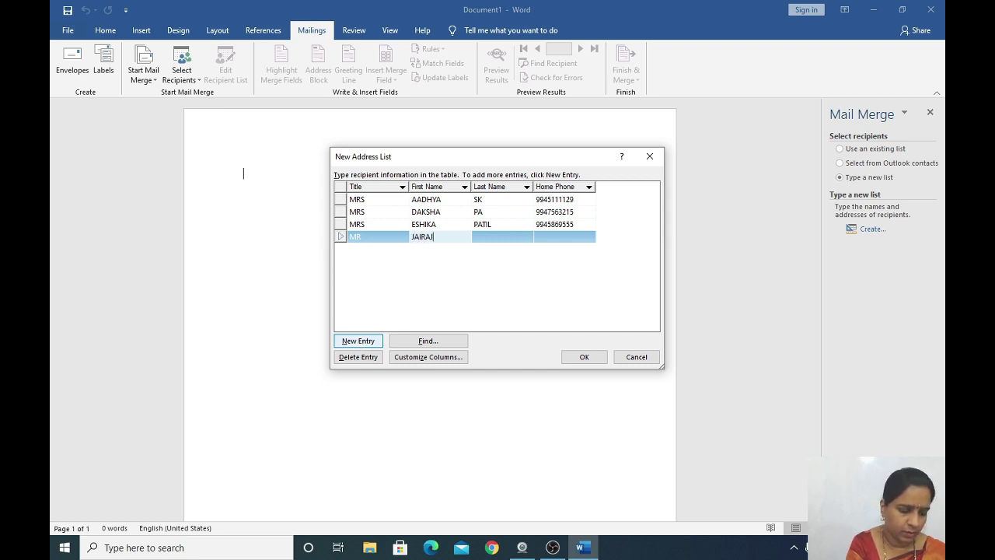
pyautogui.press('Tab')
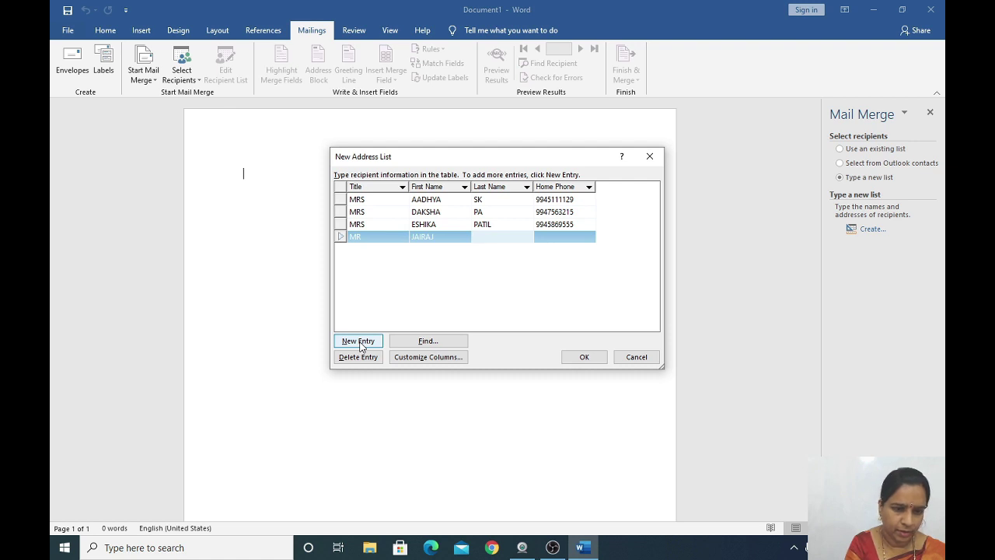
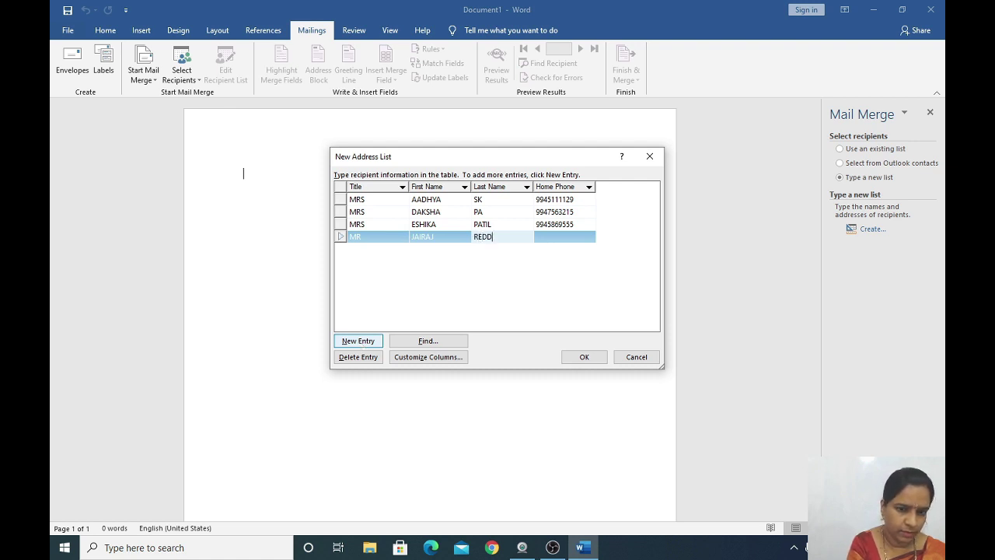
pyautogui.press('Tab')
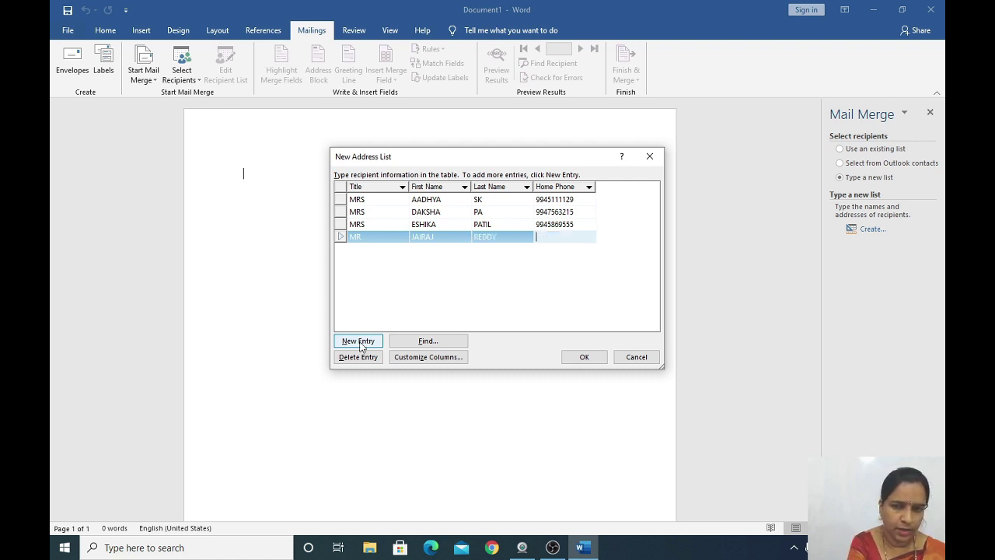
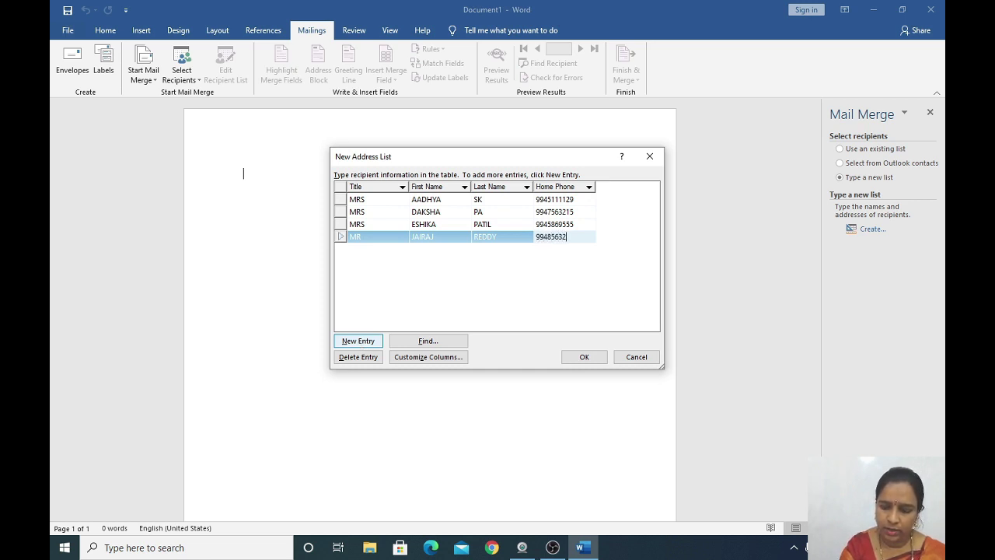
pyautogui.click(351, 342)
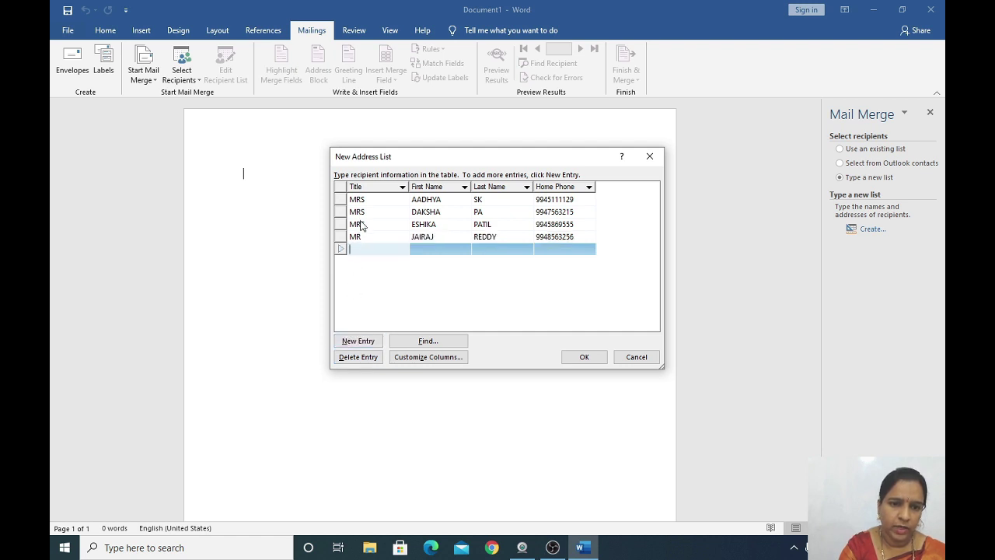
pyautogui.write('M')
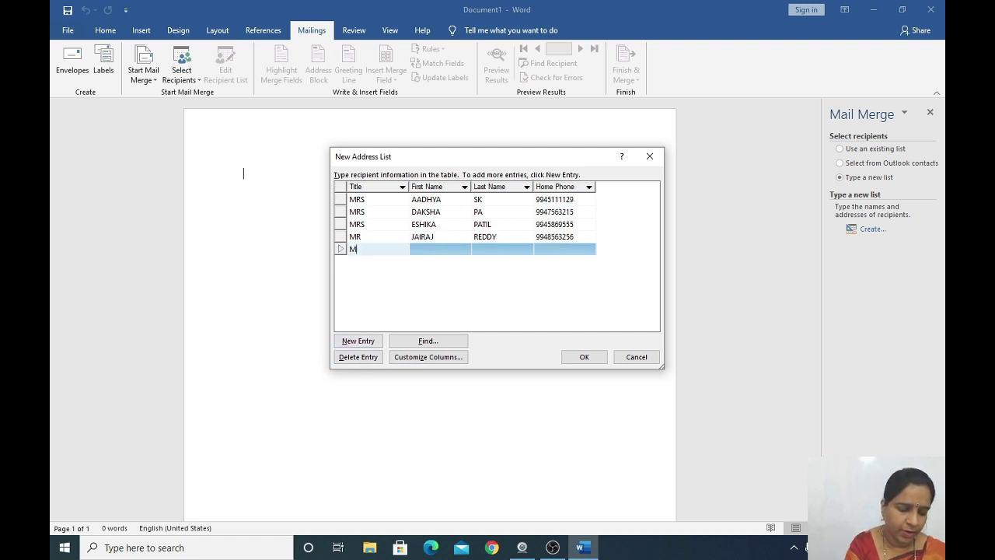
pyautogui.write('R')
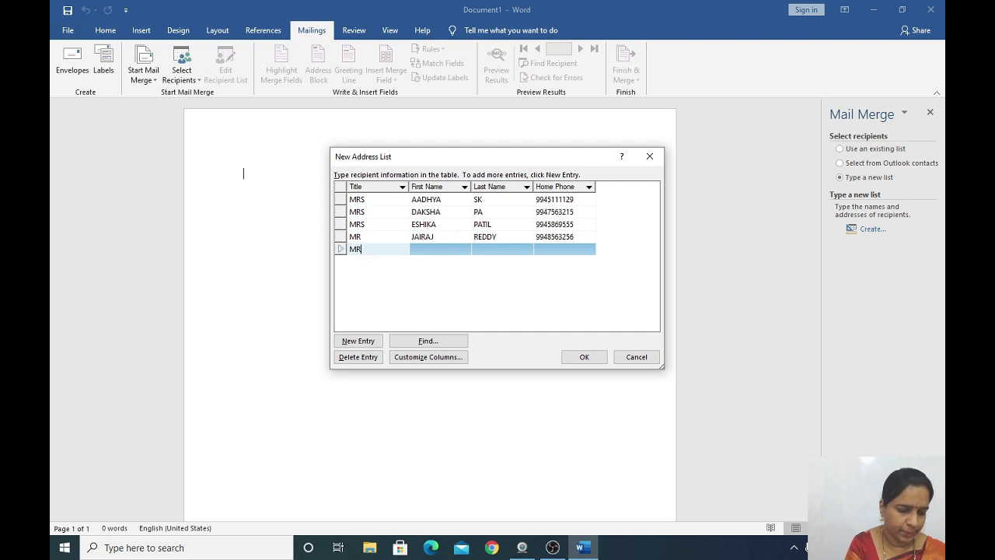
pyautogui.press('Tab')
pyautogui.write('N')
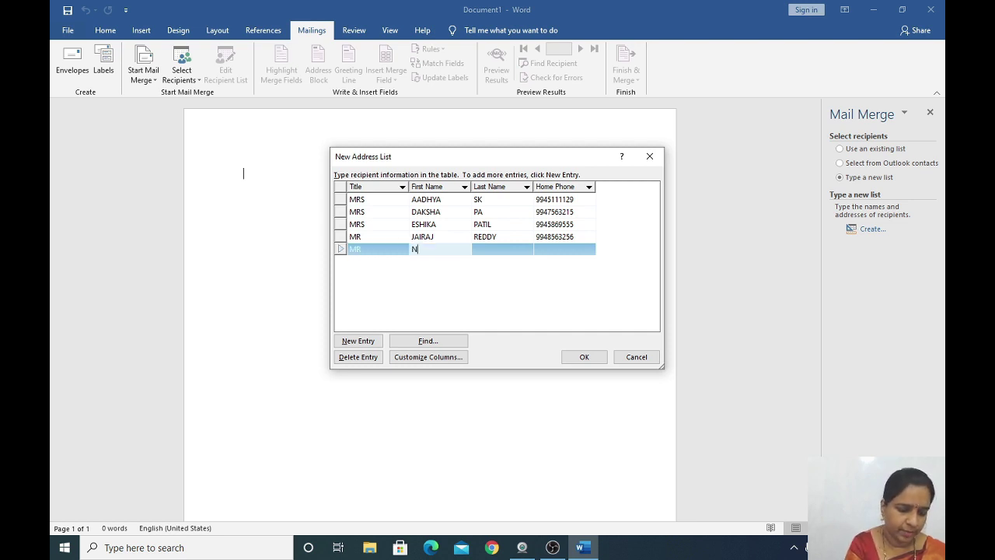
pyautogui.write('IHAL')
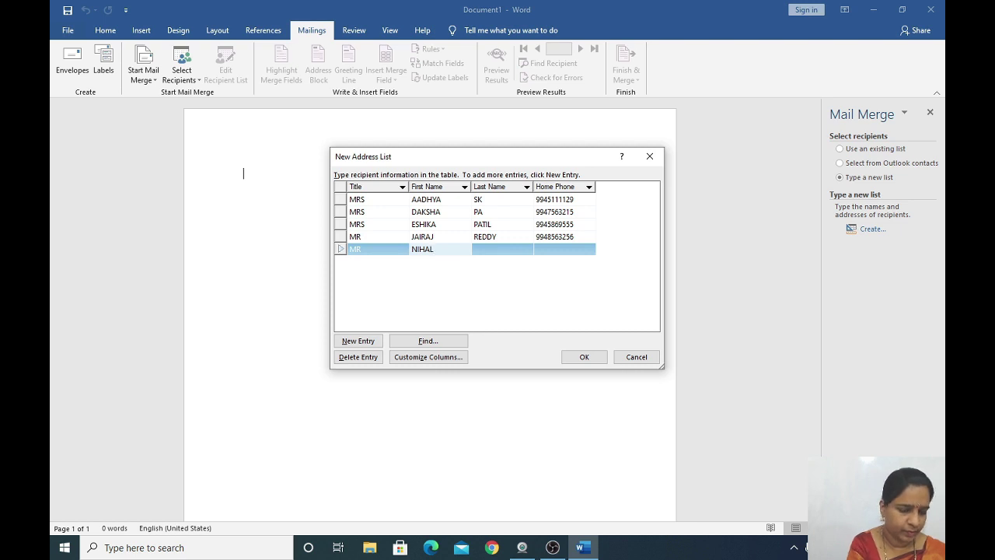
pyautogui.press('Tab')
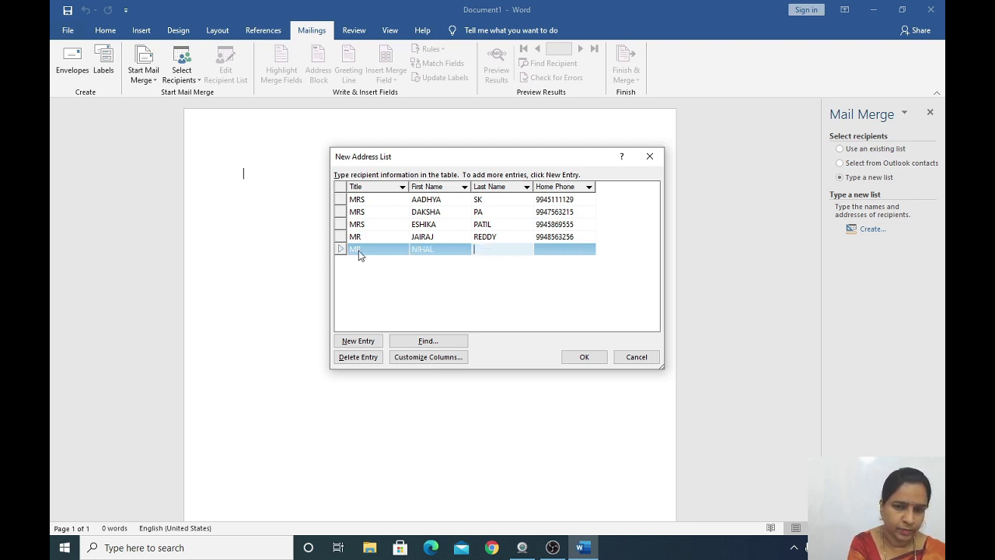
pyautogui.write('RG')
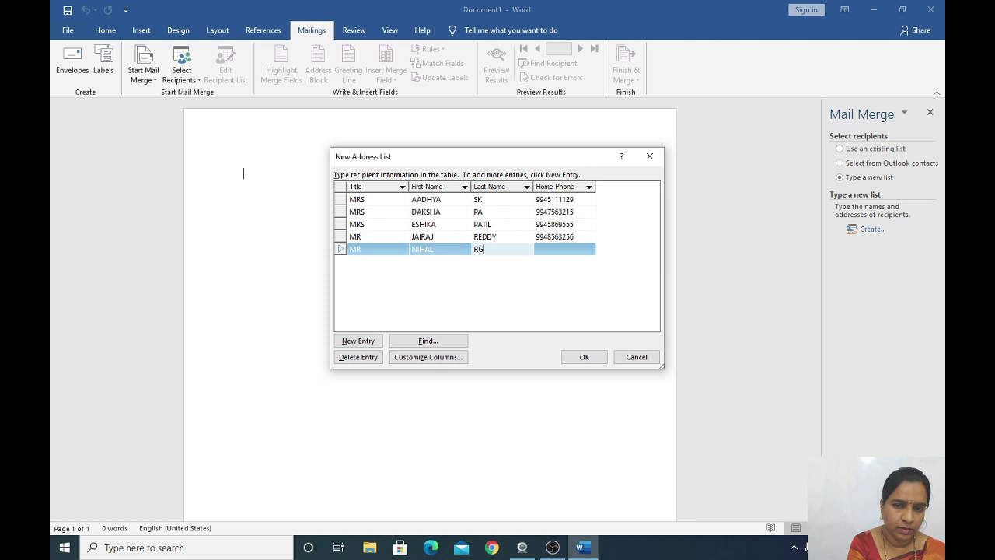
pyautogui.press('Tab')
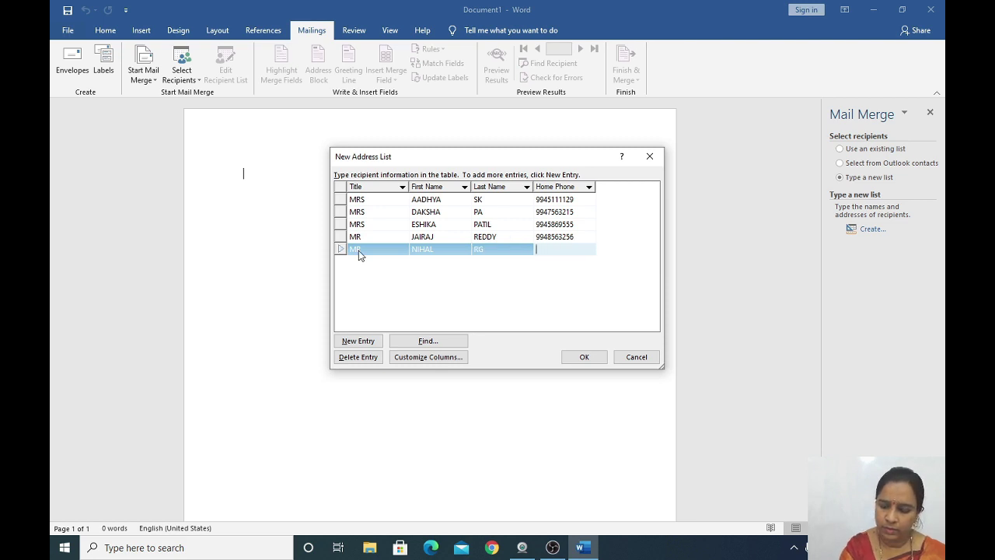
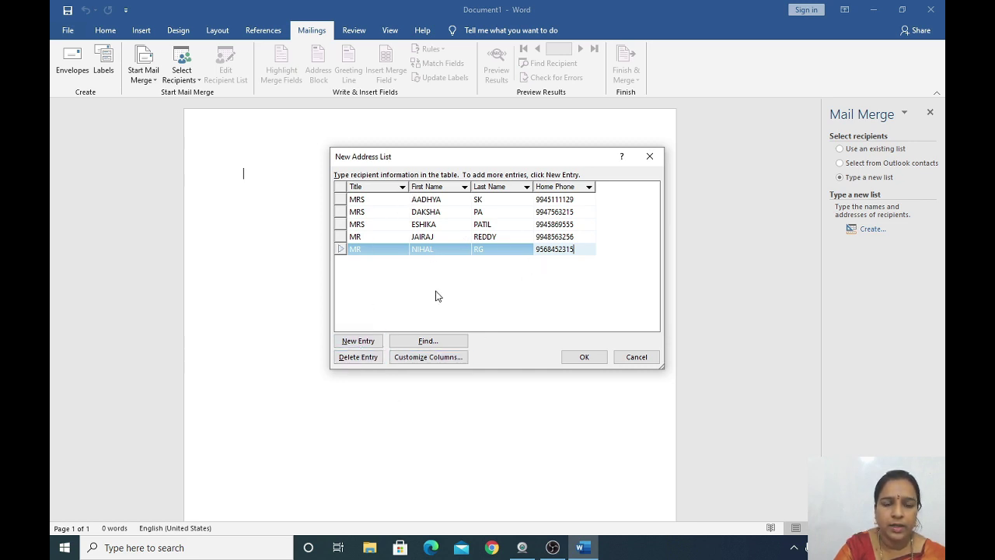
# Keep all five entries and save the recipient list as FRIENDS.mdb.
pyautogui.click(357, 357)
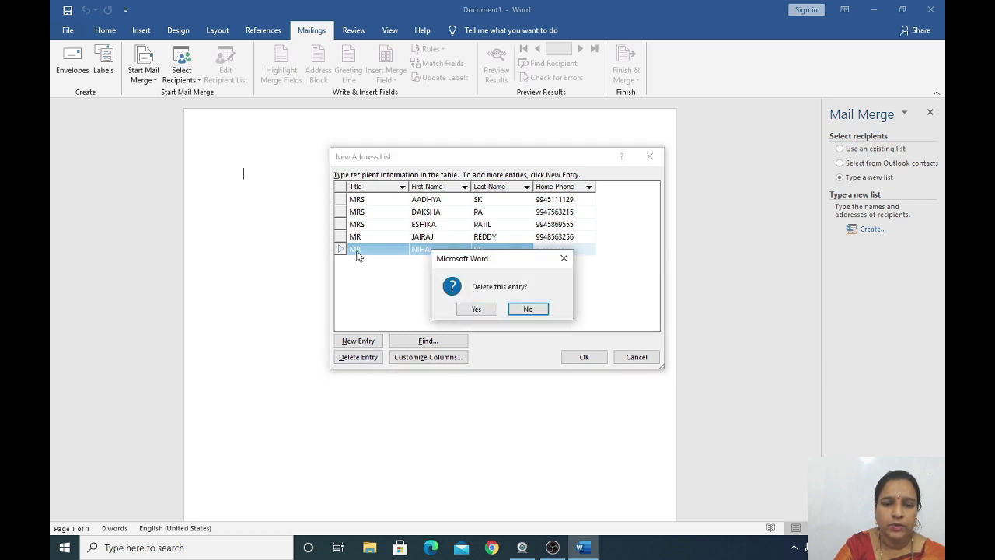
pyautogui.click(565, 259)
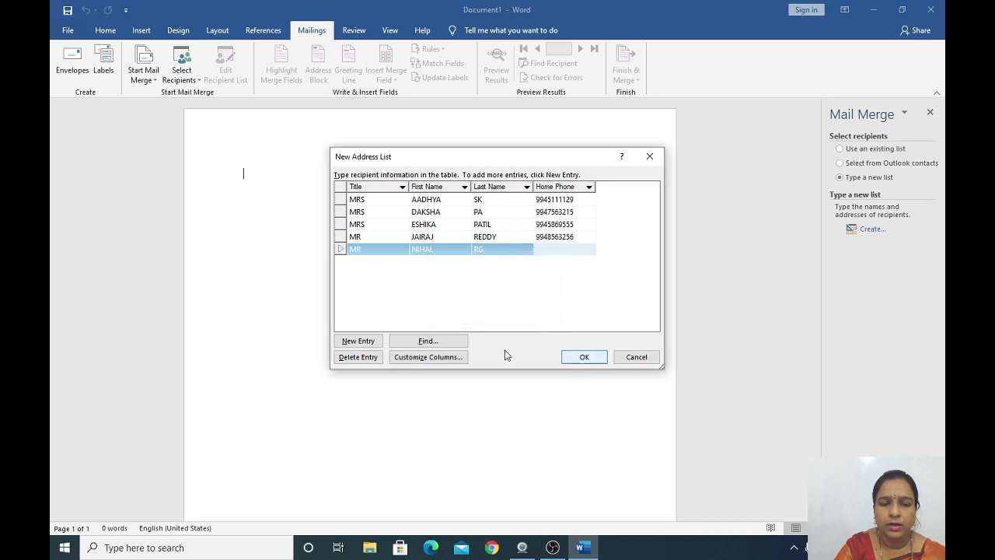
pyautogui.click(584, 358)
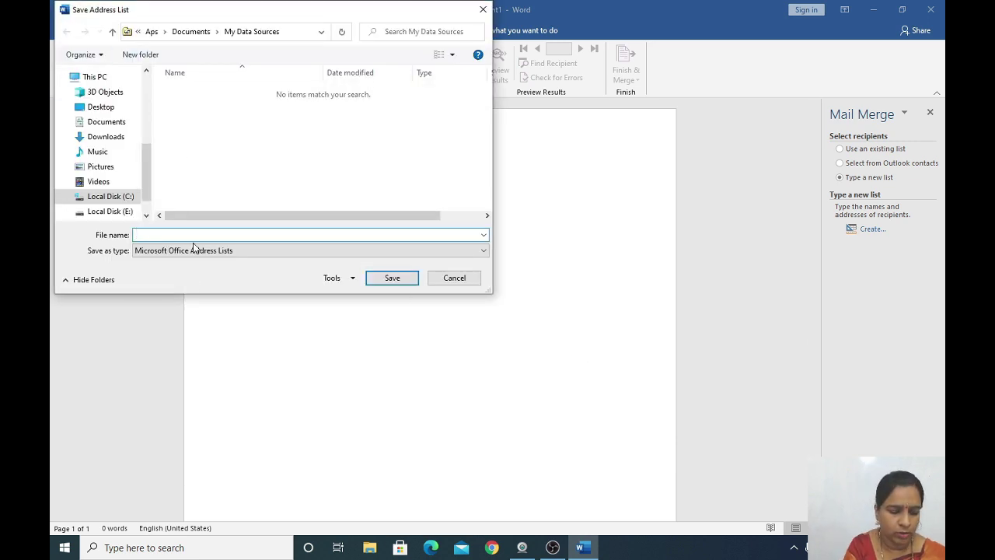
pyautogui.write('FRIEND')
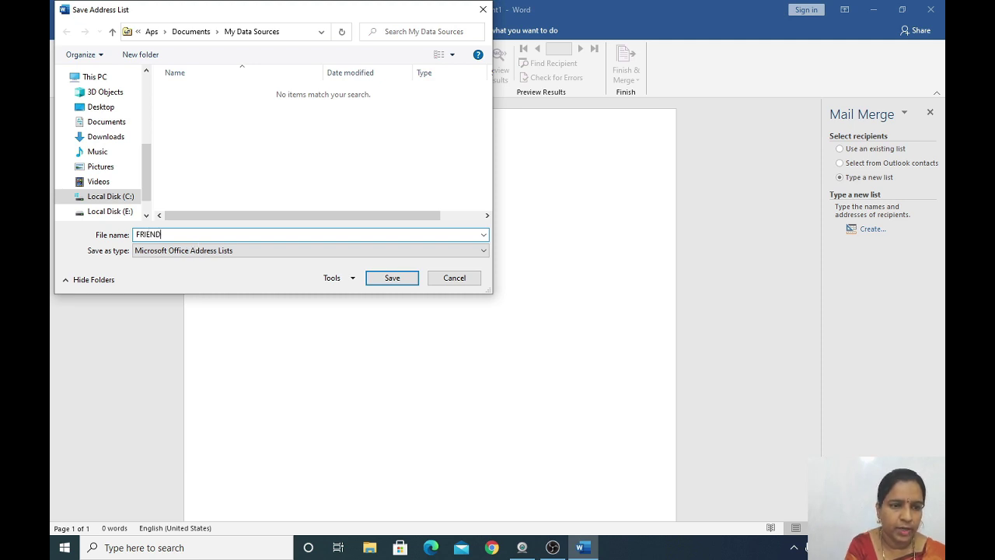
pyautogui.write('S')
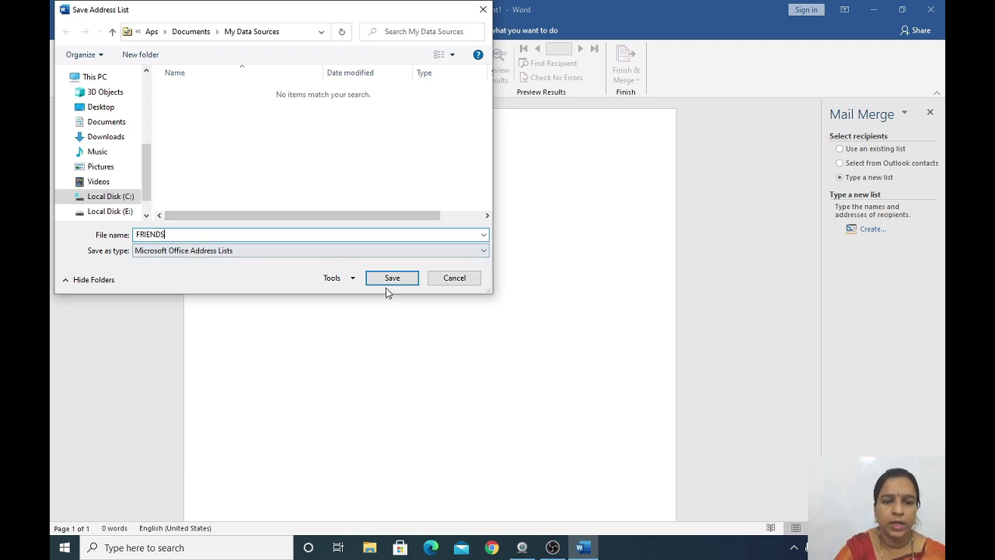
pyautogui.click(390, 277)
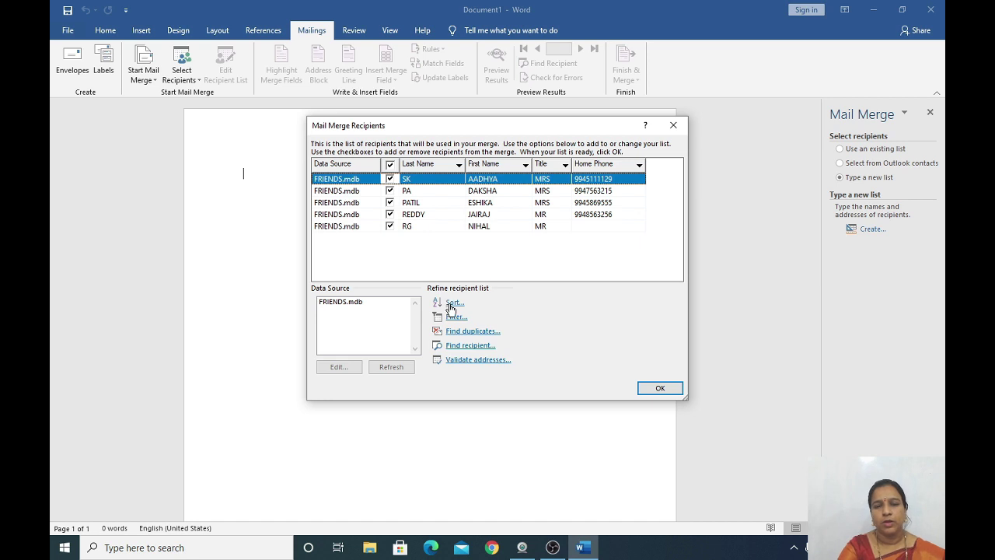
# Sort the recipients by First Name ascending and accept the FRIENDS list for the merge.
pyautogui.click(454, 303)
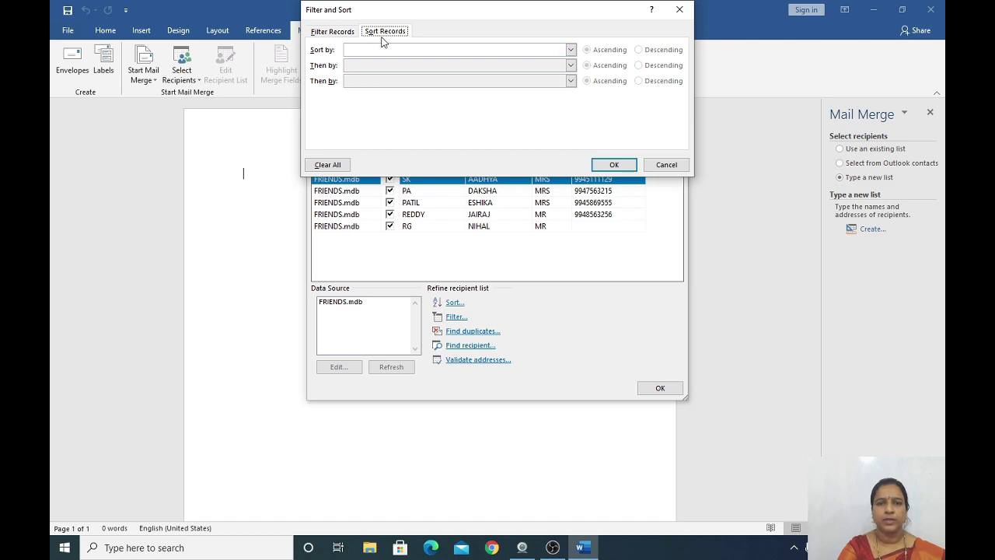
pyautogui.click(570, 49)
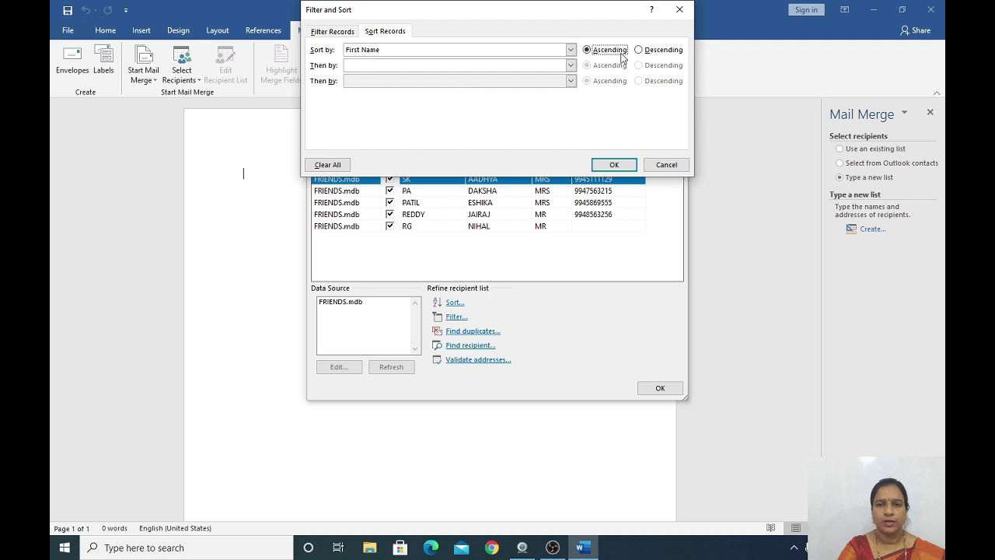
pyautogui.click(628, 165)
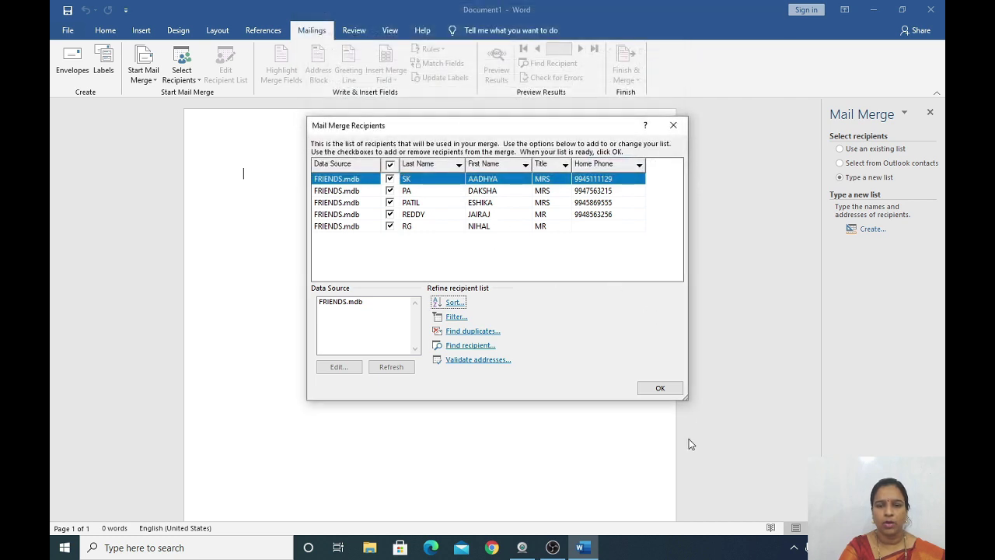
pyautogui.click(659, 388)
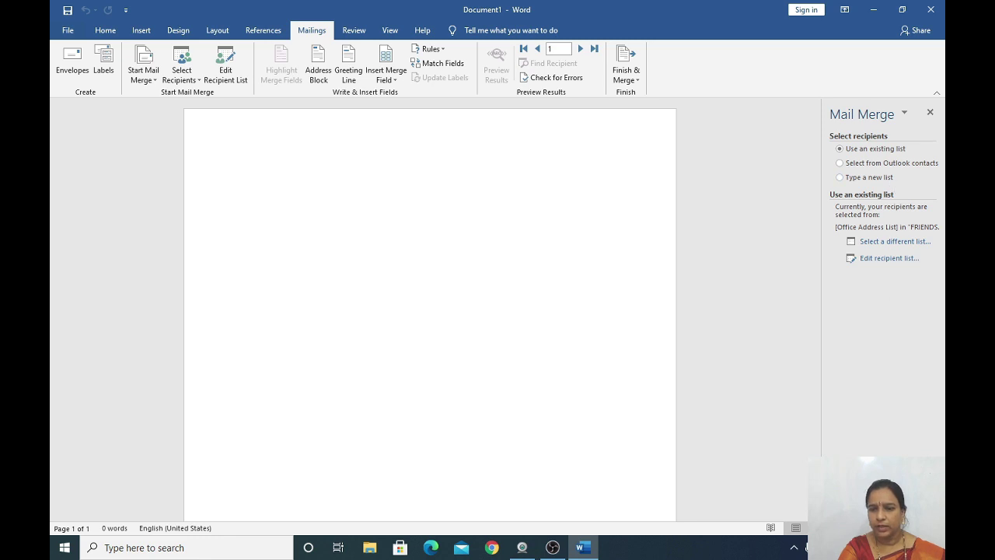
# In the Write your letter step, insert the Title, First Name, Last Name and Home Phone fields.
pyautogui.click(871, 498)
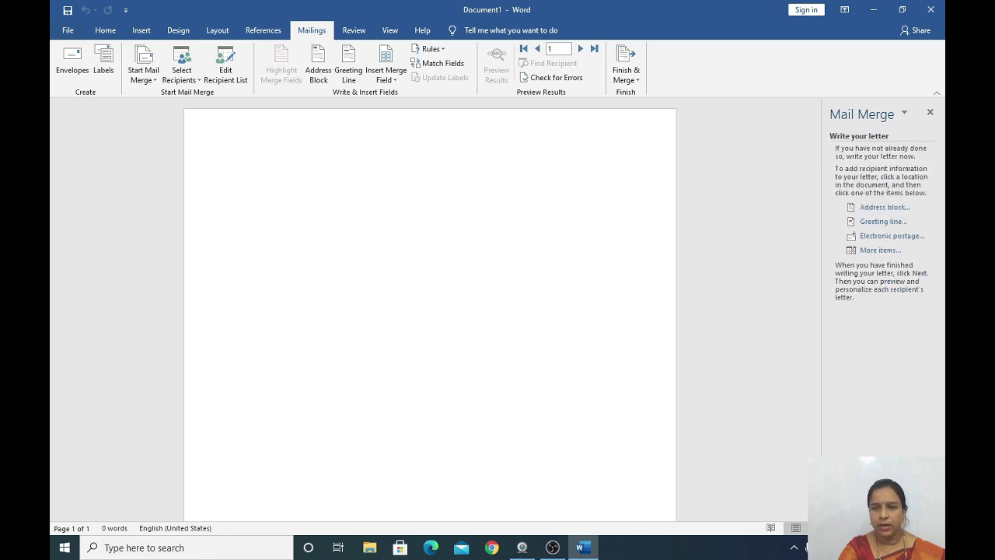
pyautogui.click(879, 249)
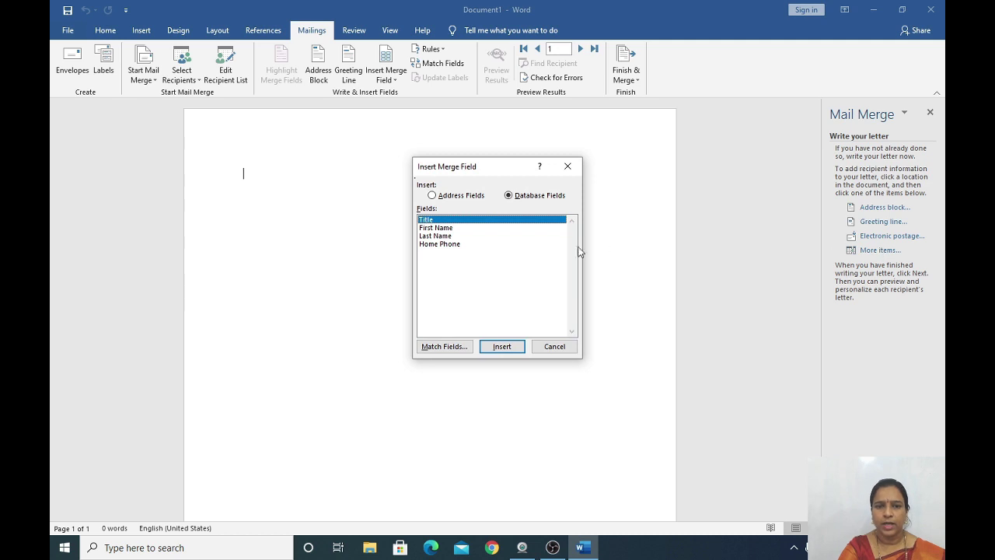
pyautogui.click(503, 347)
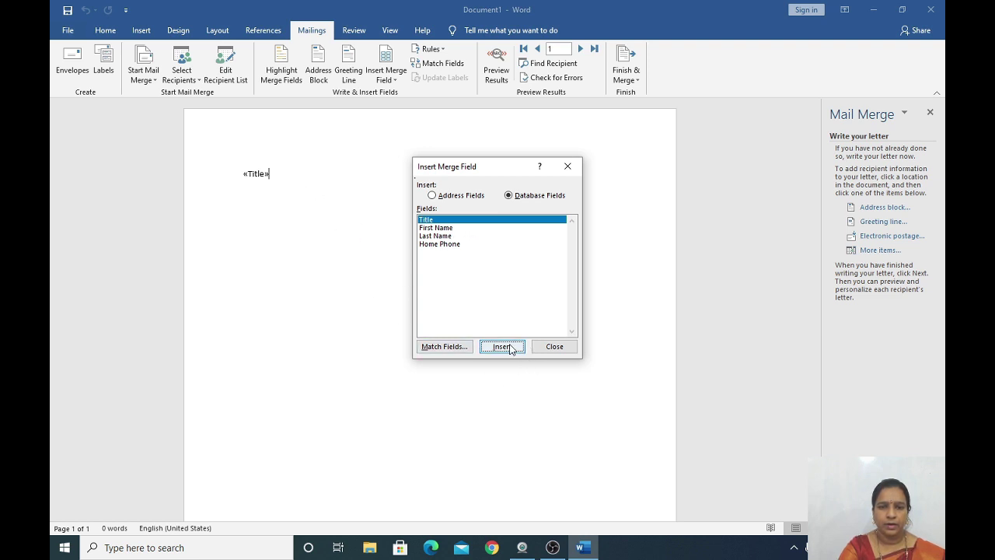
pyautogui.click(466, 228)
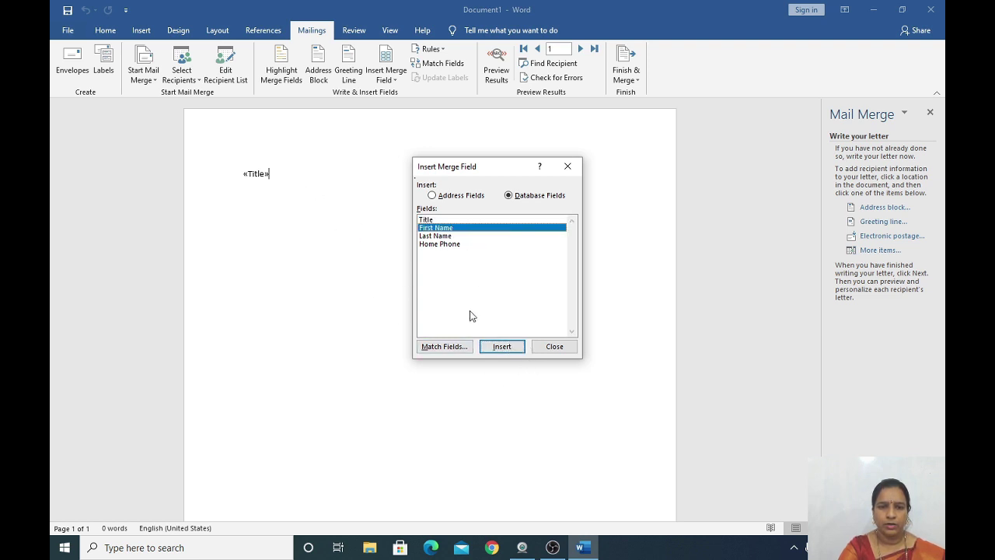
pyautogui.click(502, 347)
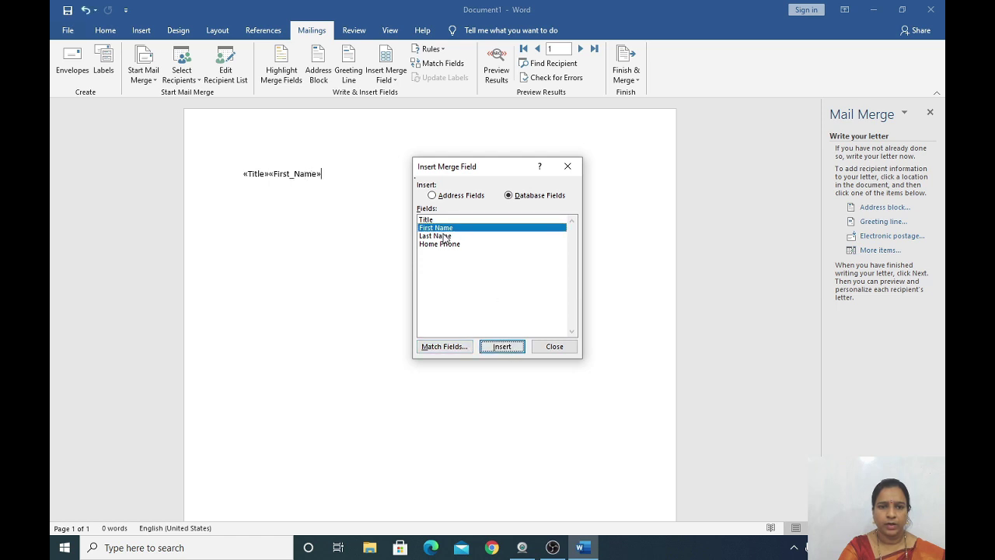
pyautogui.click(445, 236)
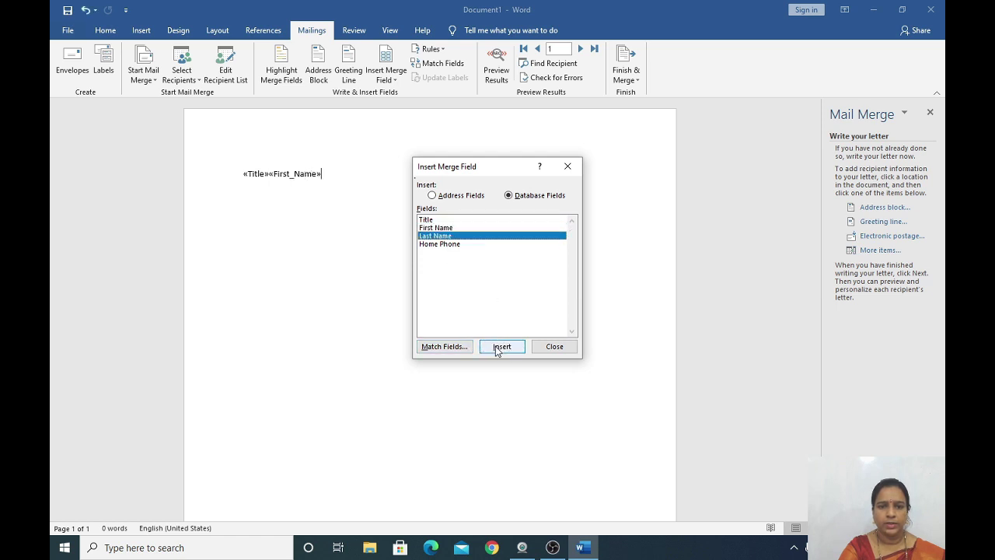
pyautogui.click(499, 347)
pyautogui.click(453, 245)
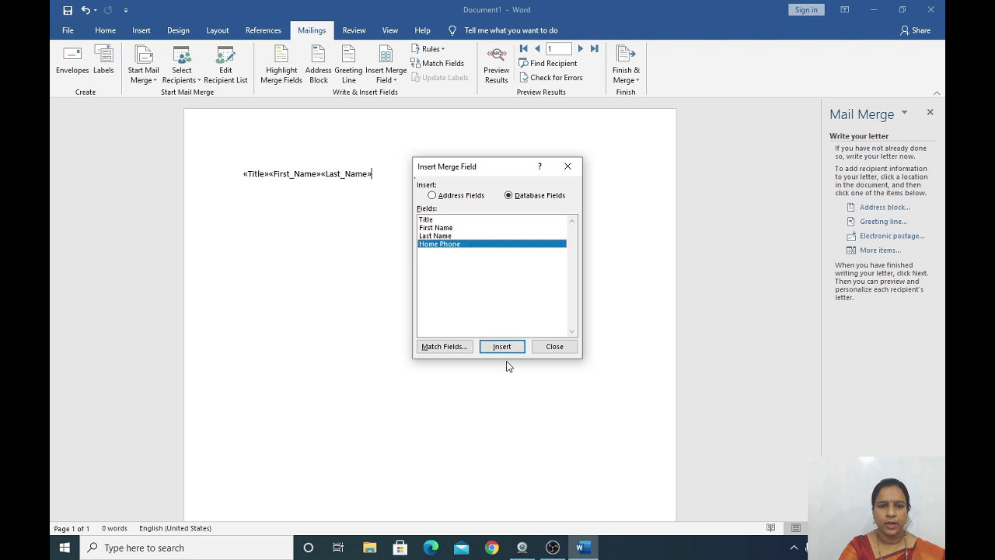
pyautogui.click(507, 349)
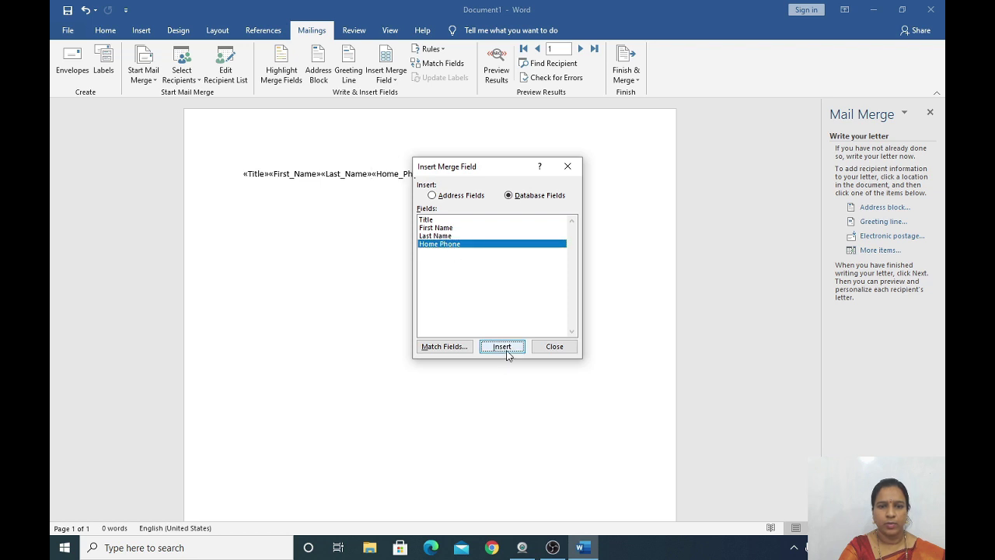
pyautogui.click(551, 348)
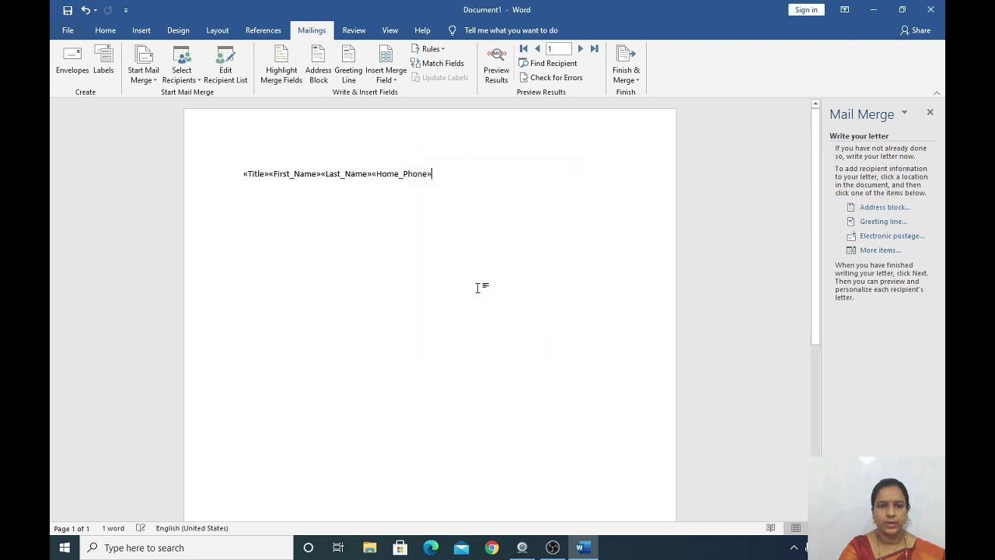
# Split «Title», «First_Name», «Last_Name» and «Home_Phone» onto separate lines.
pyautogui.click(278, 185)
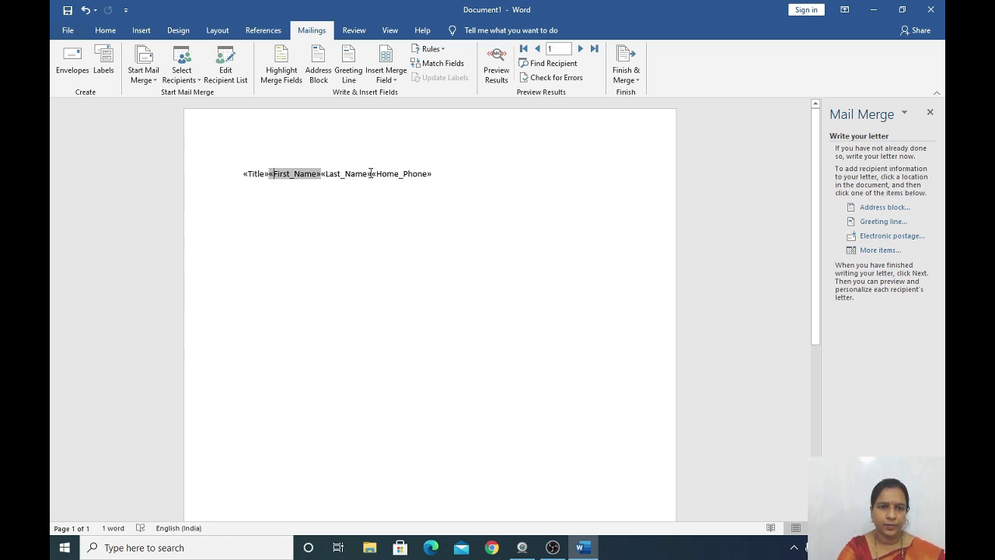
pyautogui.click(373, 175)
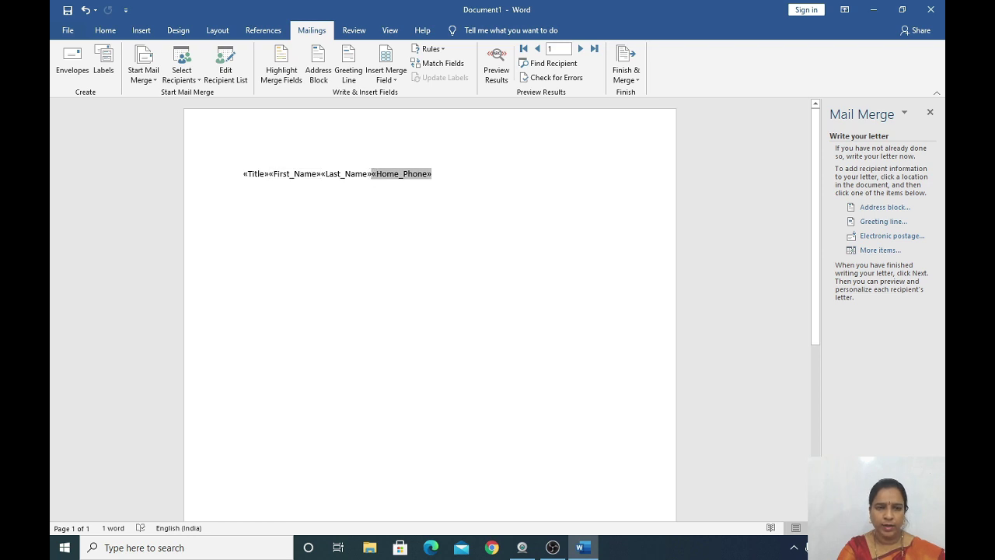
pyautogui.press('Return')
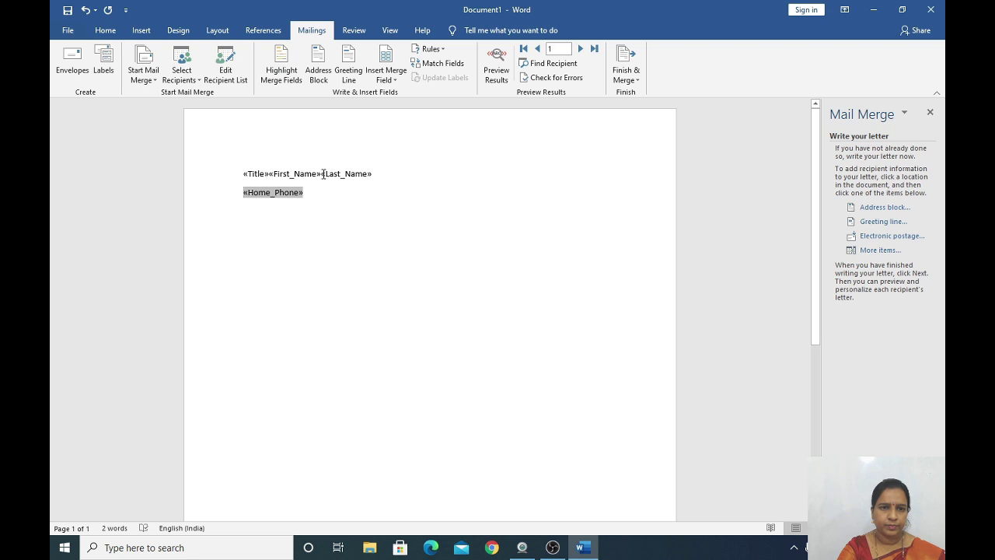
pyautogui.click(322, 174)
pyautogui.press('Return')
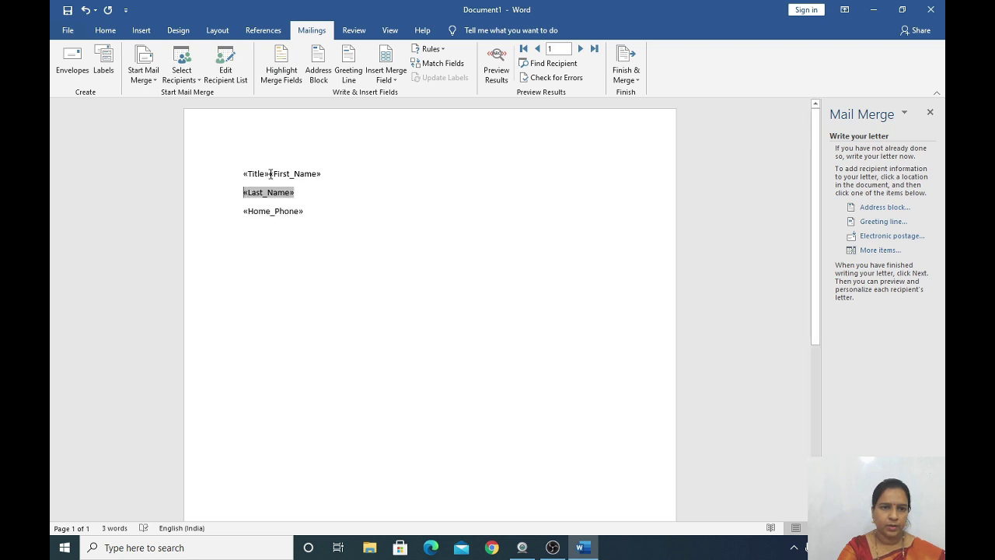
pyautogui.click(269, 175)
pyautogui.press('Return')
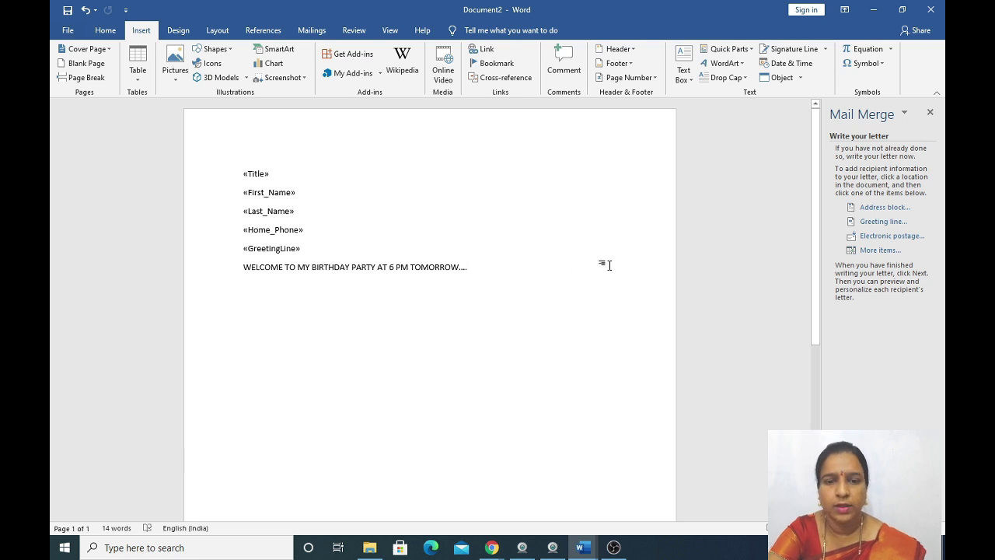
# Add a red flower art page border, 12 pt wide, around the whole page via Borders and Shading.
pyautogui.click(106, 31)
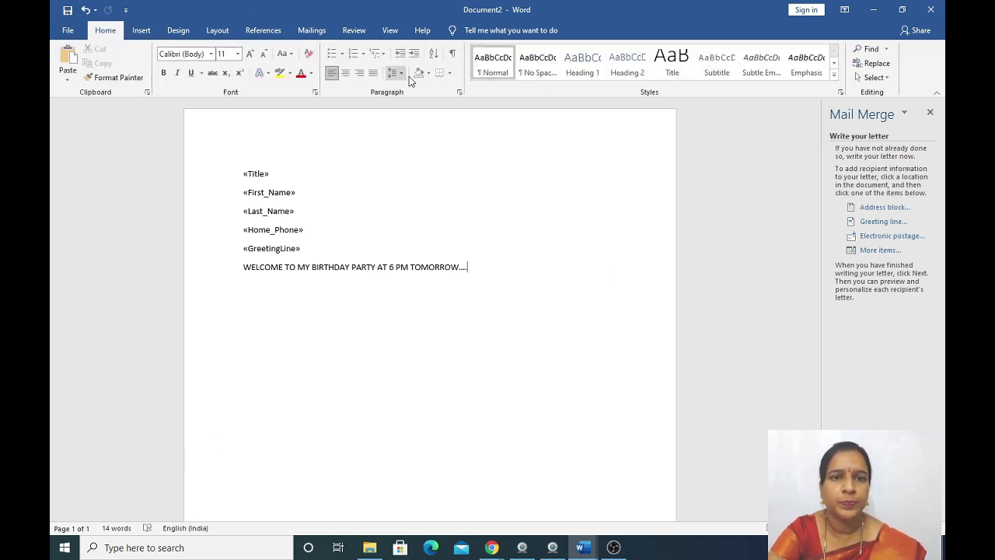
pyautogui.click(449, 73)
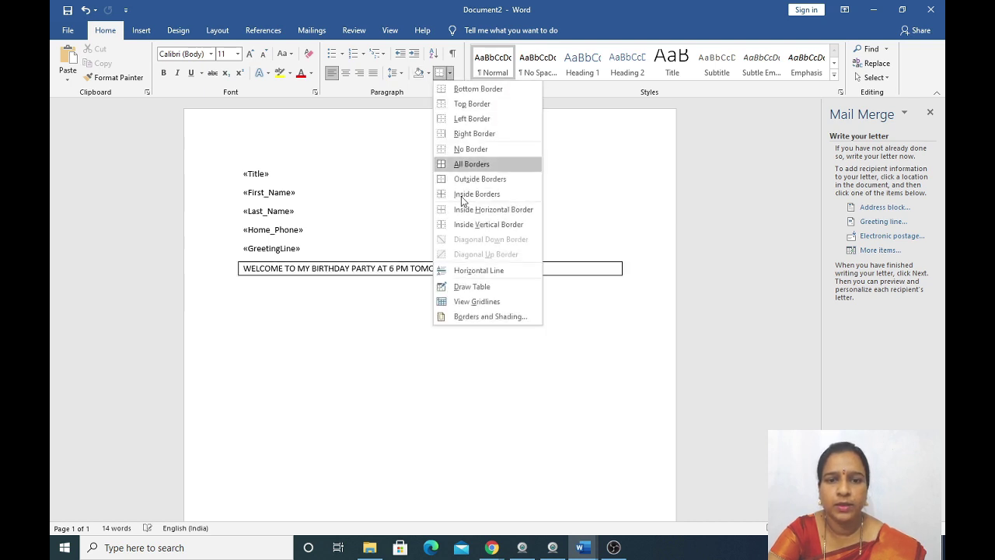
pyautogui.click(491, 317)
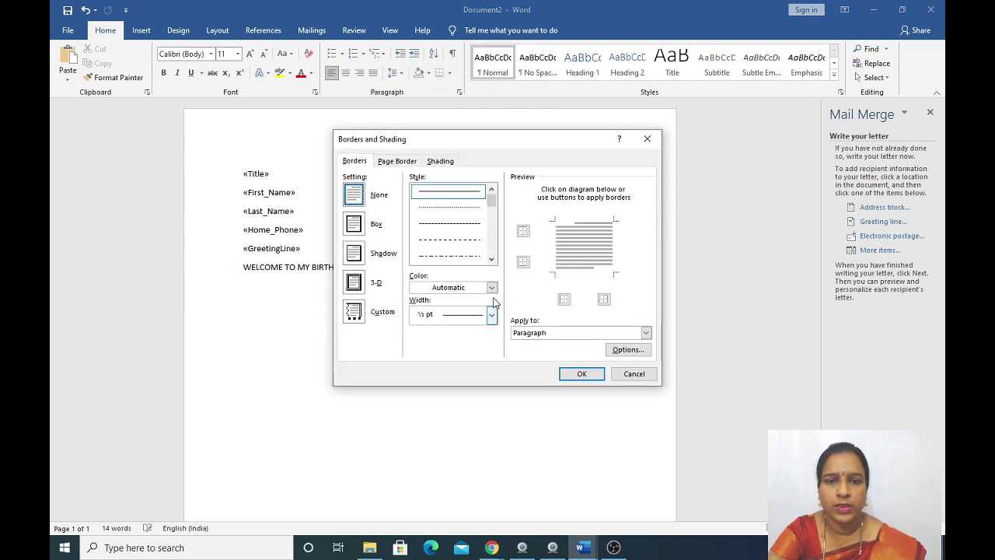
pyautogui.click(397, 161)
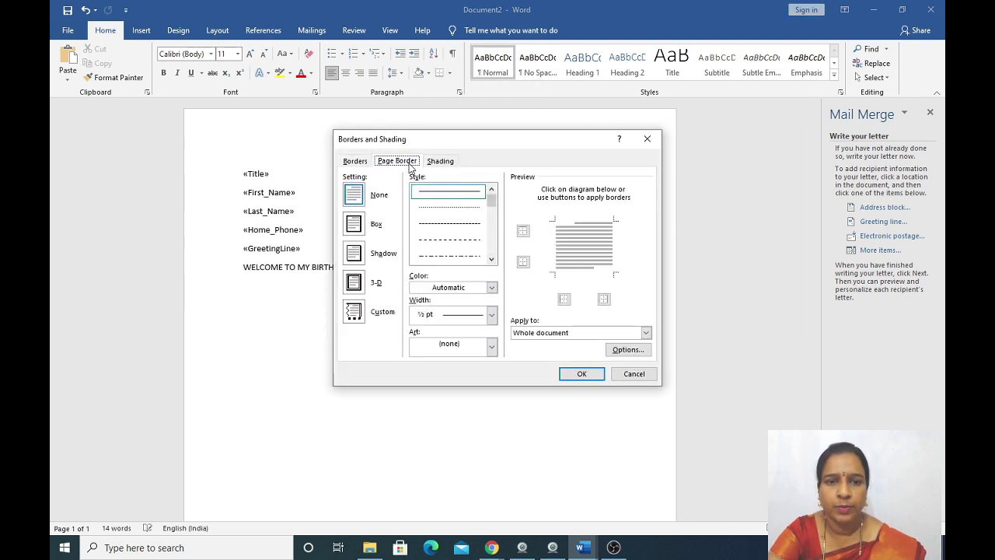
pyautogui.click(491, 345)
pyautogui.moveTo(489, 377)
pyautogui.mouseDown()
pyautogui.moveTo(492, 387)
pyautogui.moveTo(486, 377)
pyautogui.mouseUp()
pyautogui.click(458, 405)
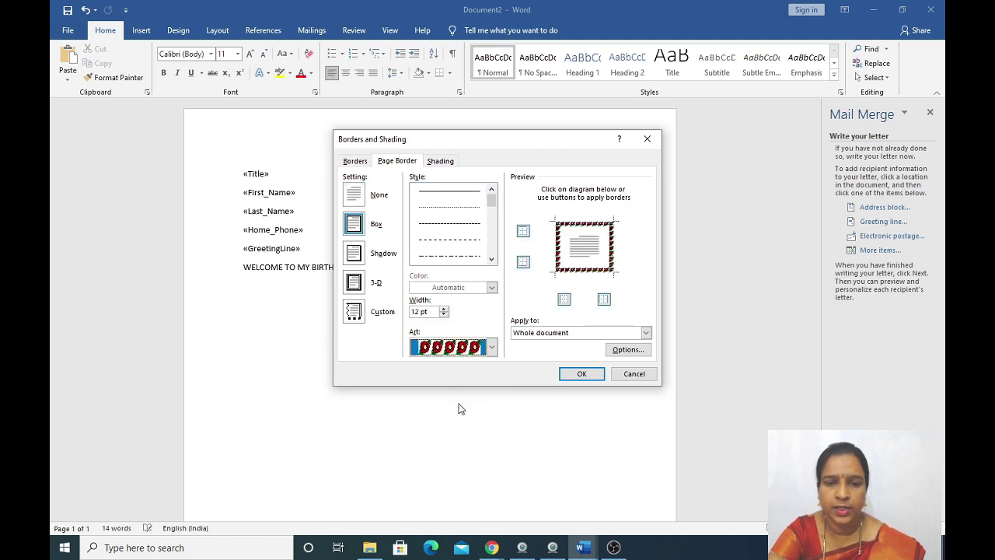
pyautogui.click(573, 374)
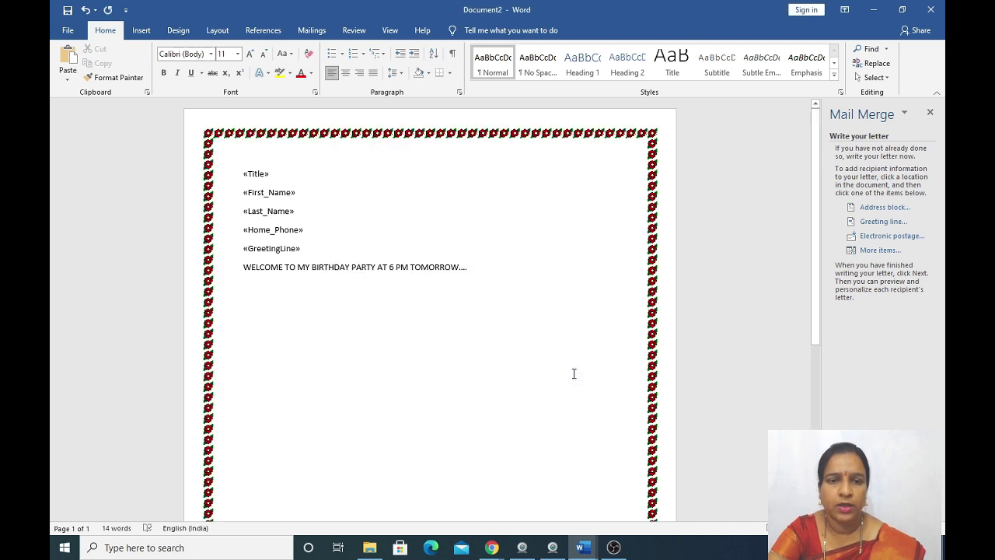
pyautogui.scroll(-5, 469, 383)
pyautogui.scroll(5, 469, 384)
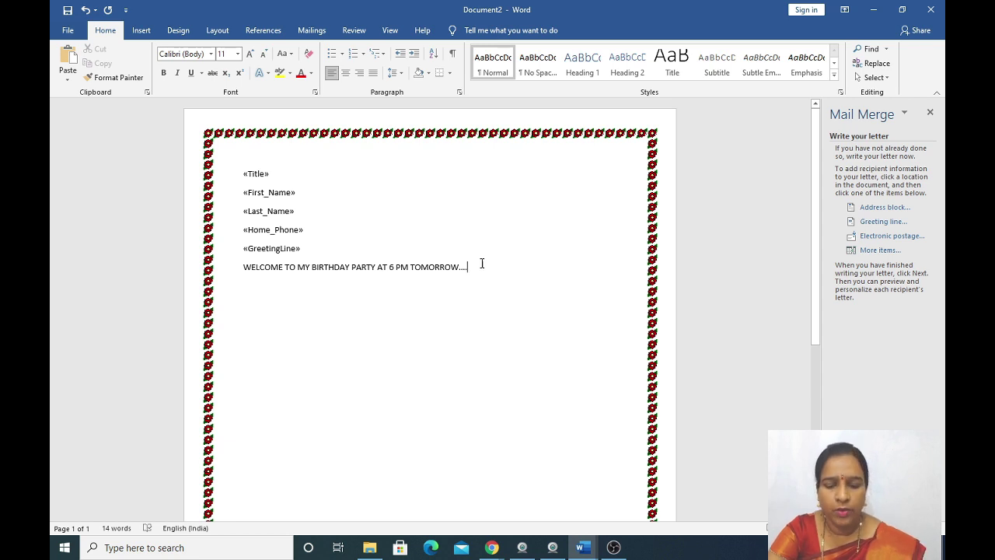
# Insert the birthday invitation card from Downloads below the welcome line, resized to 7.47 × 15.92 cm.
pyautogui.press('Return')
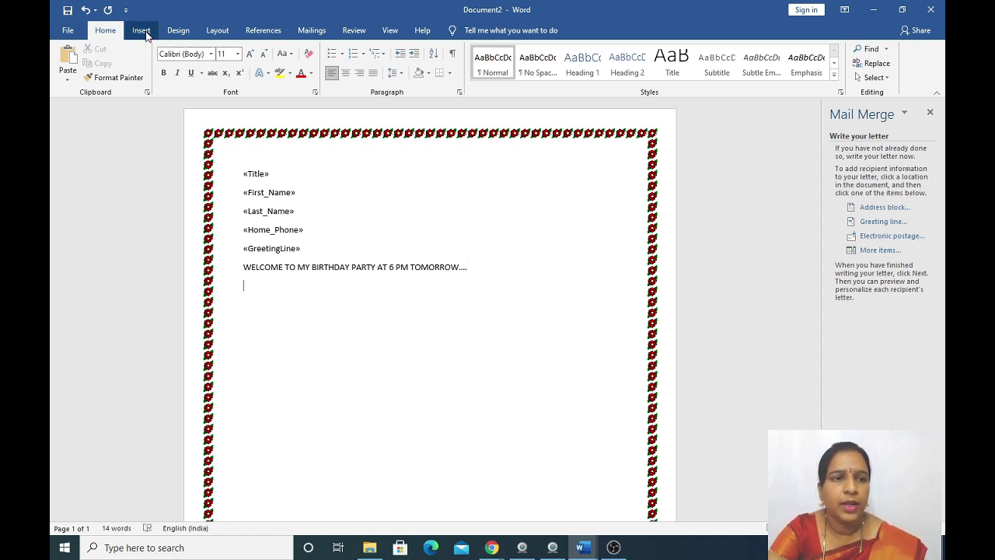
pyautogui.click(142, 31)
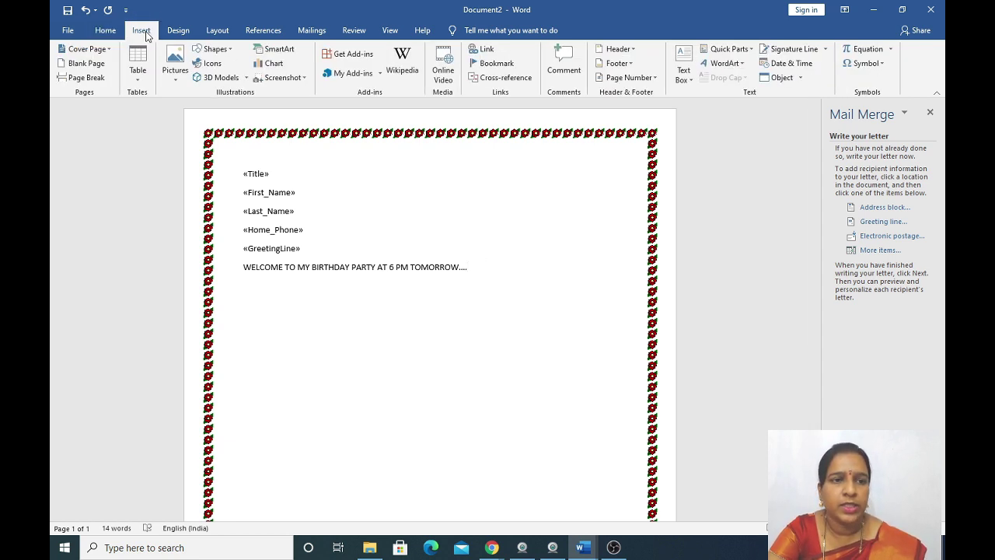
pyautogui.click(173, 81)
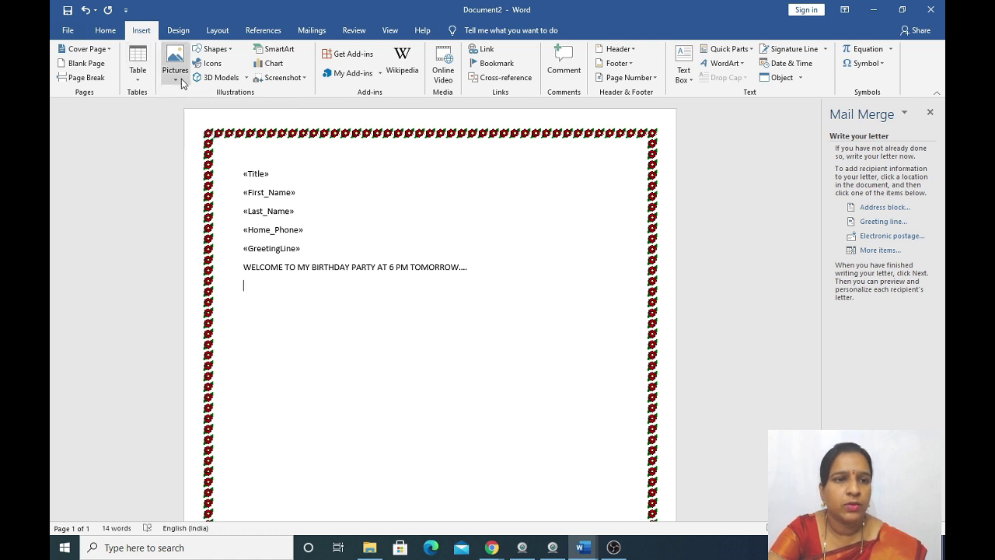
pyautogui.click(191, 114)
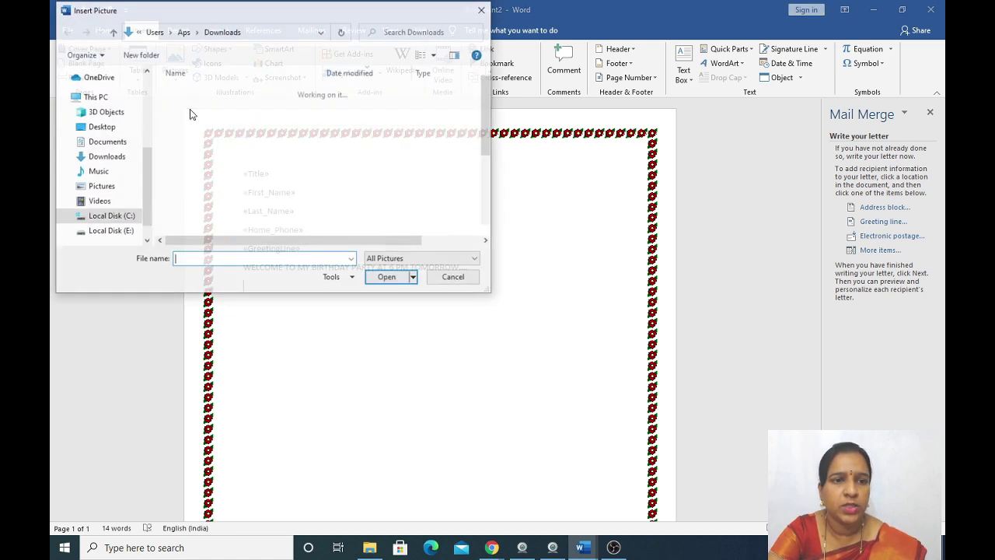
pyautogui.click(106, 157)
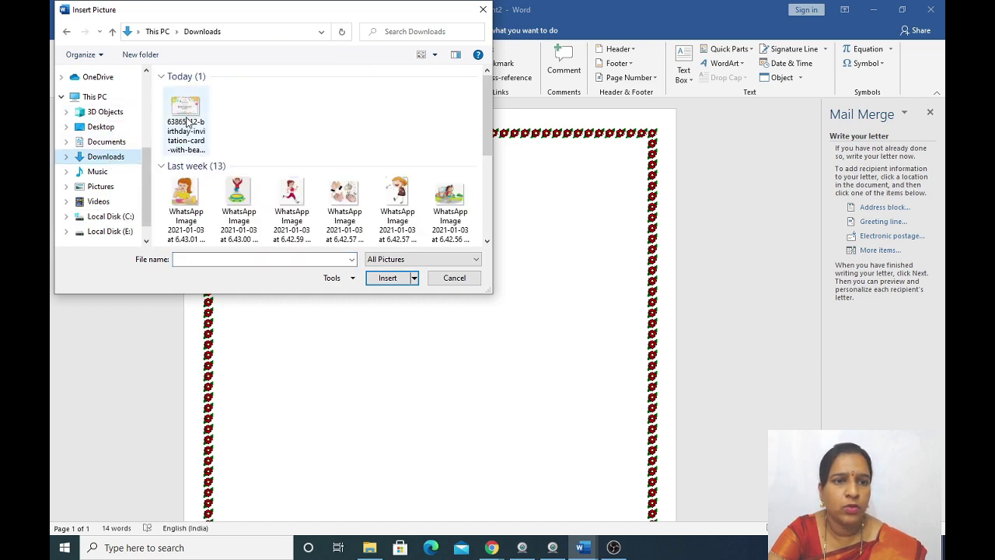
pyautogui.click(185, 120)
pyautogui.click(391, 282)
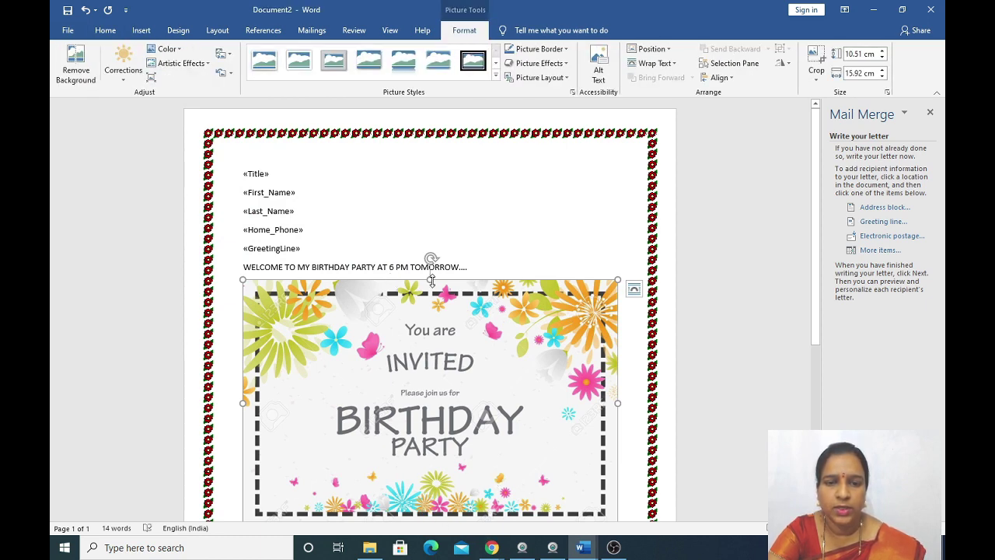
pyautogui.moveTo(431, 280); pyautogui.dragTo(423, 359)
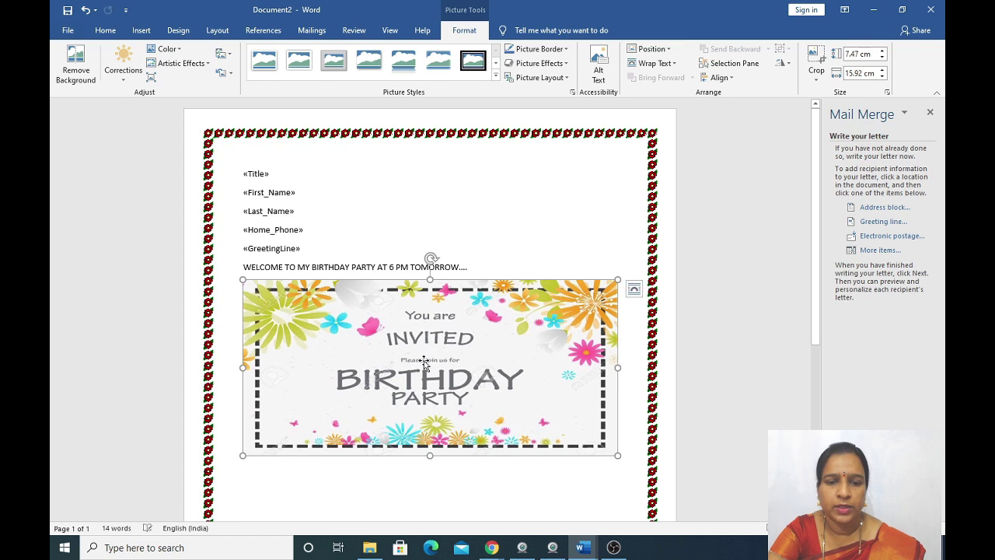
pyautogui.scroll(-1, 420, 380)
# Centre the empty line below the picture and start inserting another picture from this device.
pyautogui.click(397, 437)
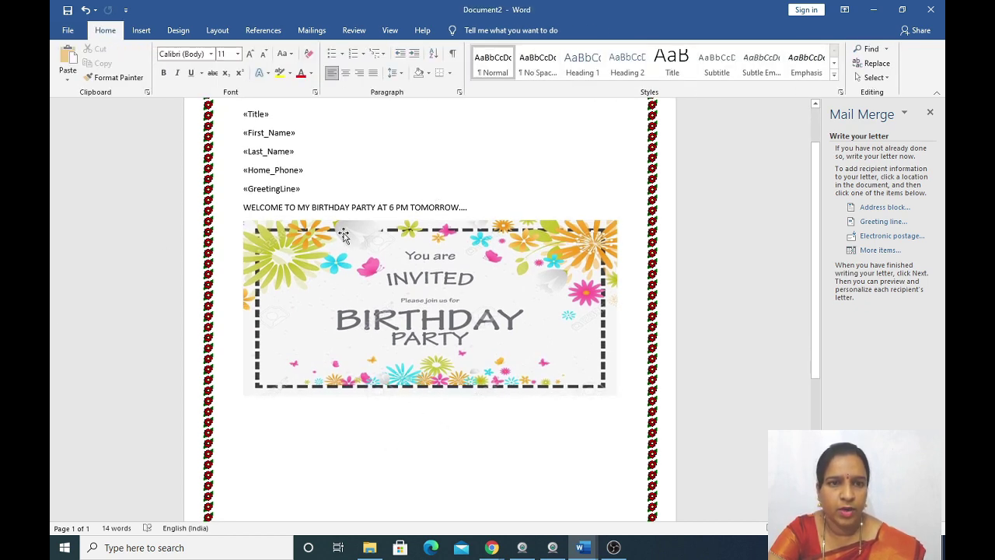
pyautogui.click(345, 73)
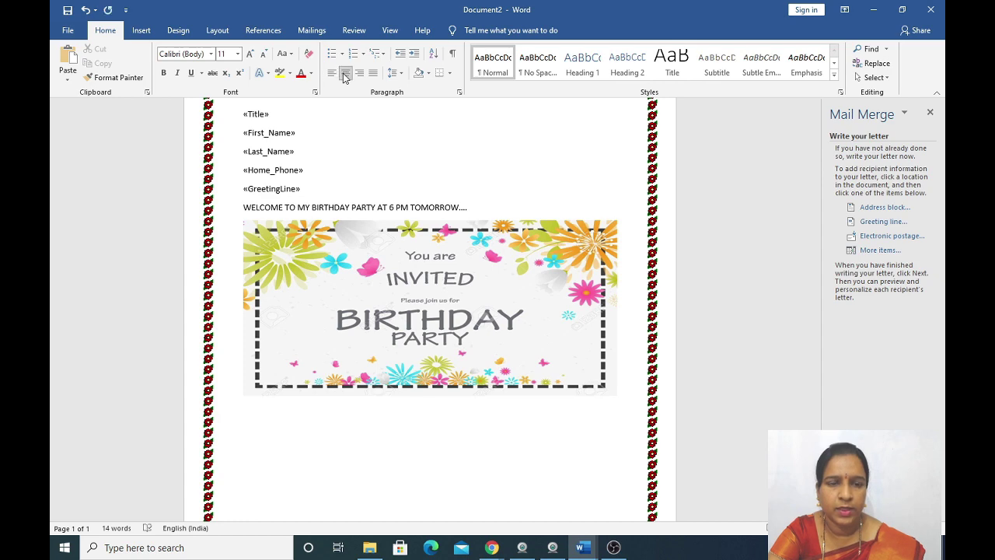
pyautogui.click(139, 31)
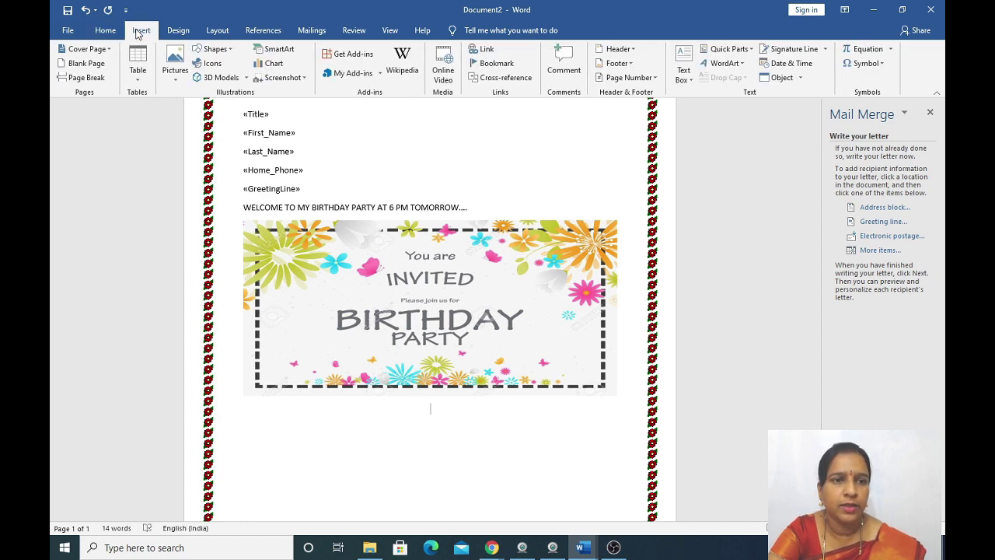
pyautogui.click(180, 87)
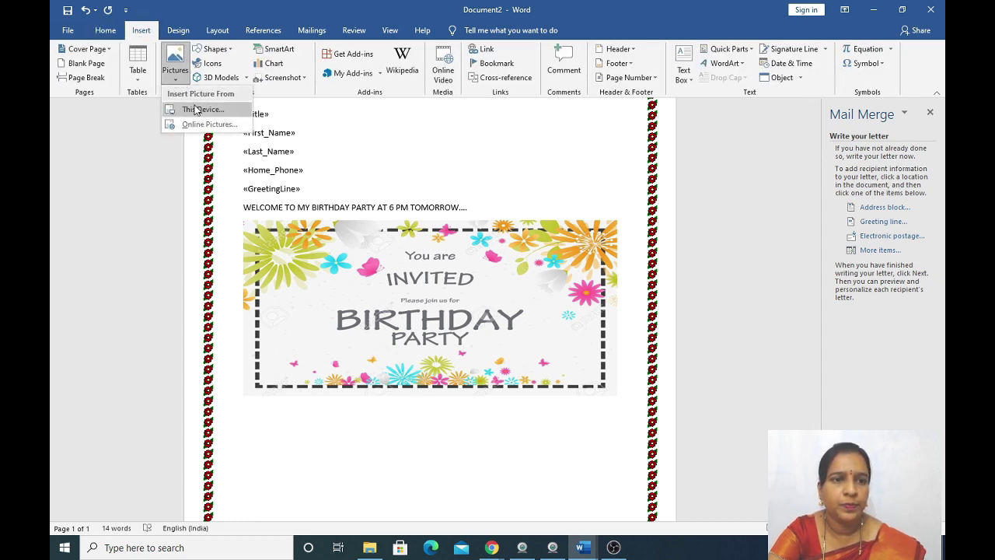
pyautogui.click(195, 114)
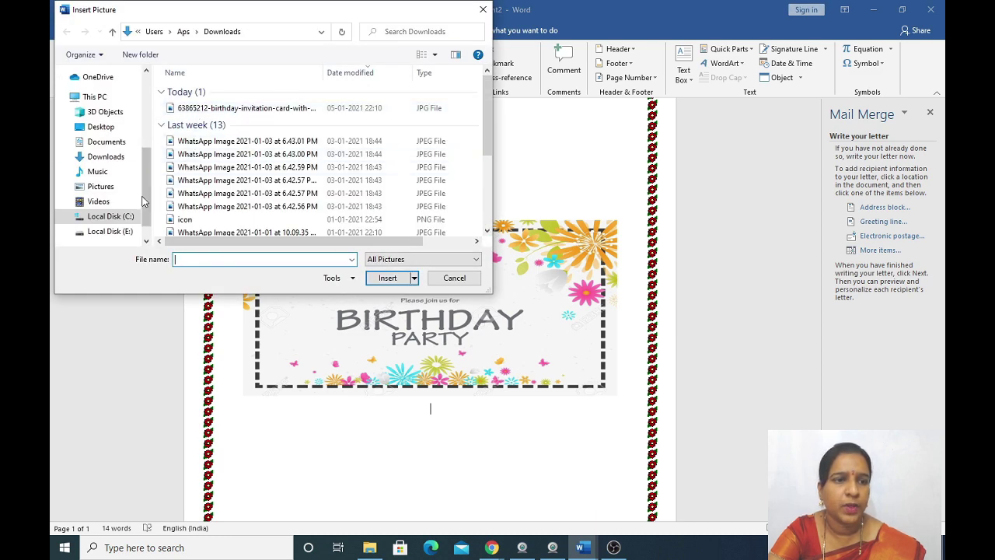
# Insert the Thank-you image from the Desktop and shrink it to 3.68 × 7.72 cm.
pyautogui.click(100, 127)
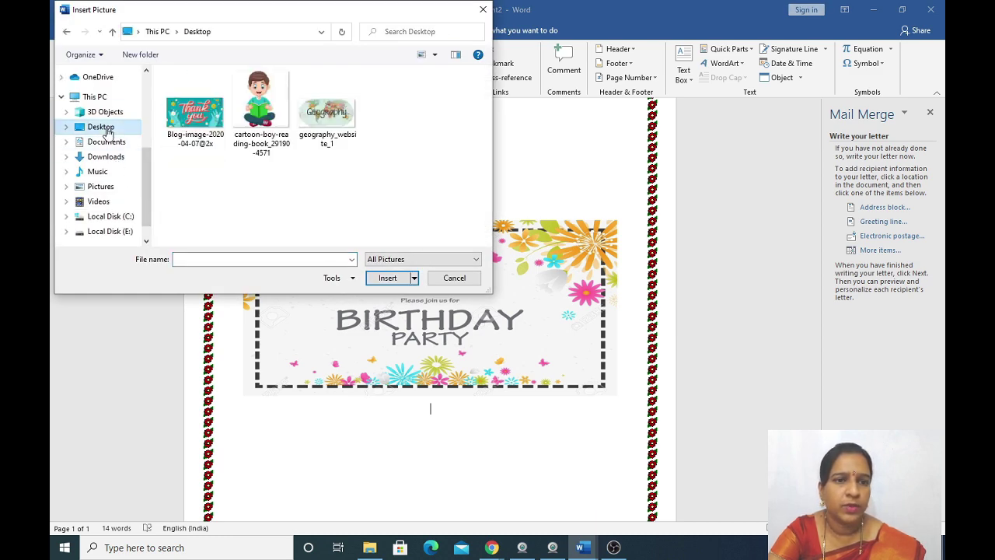
pyautogui.click(195, 111)
pyautogui.click(388, 278)
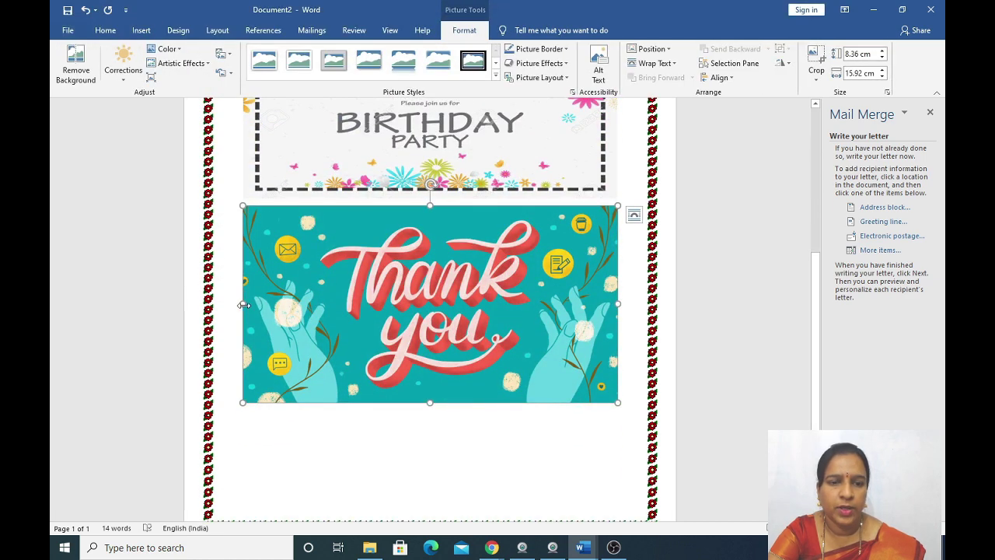
pyautogui.moveTo(243, 305); pyautogui.dragTo(339, 305)
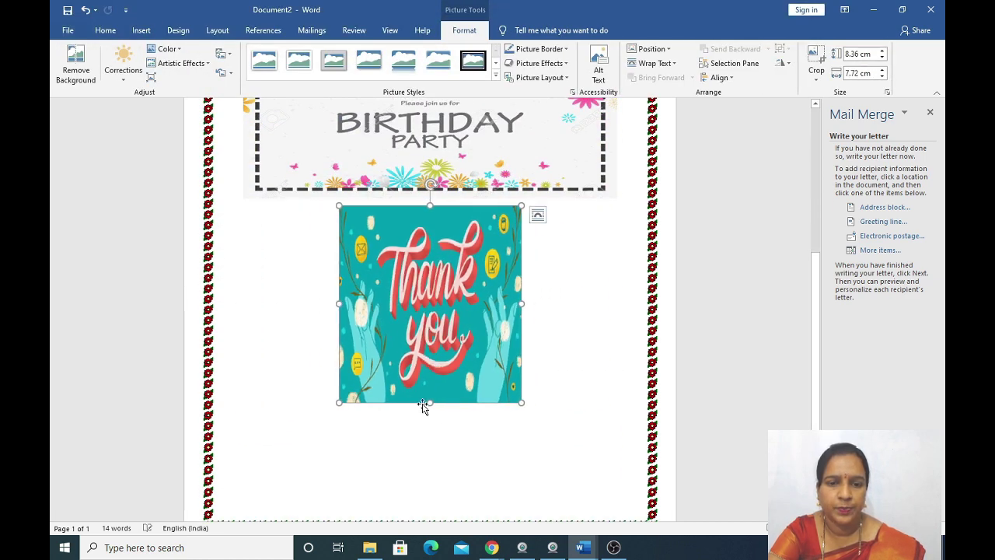
pyautogui.moveTo(430, 403); pyautogui.dragTo(451, 294)
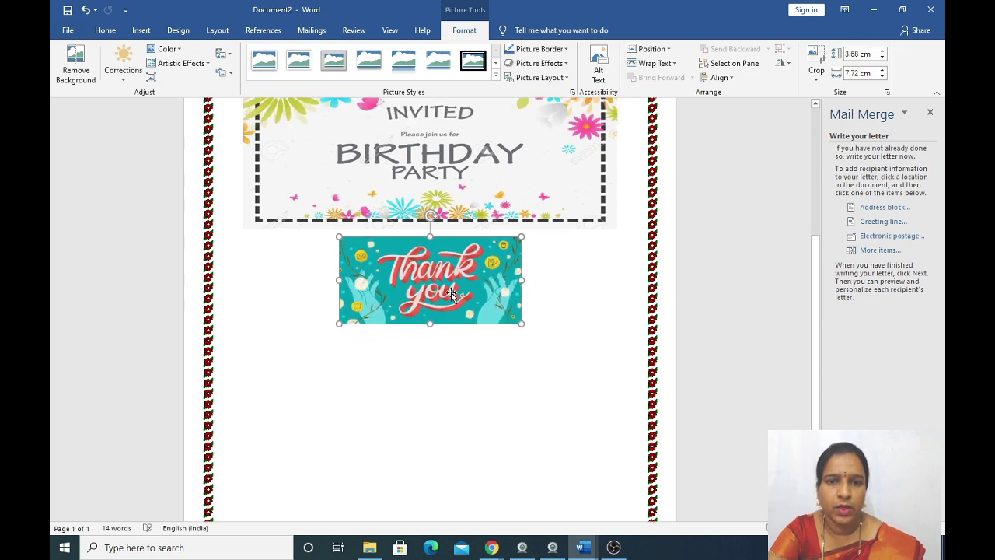
pyautogui.scroll(5, 451, 293)
pyautogui.click(451, 257)
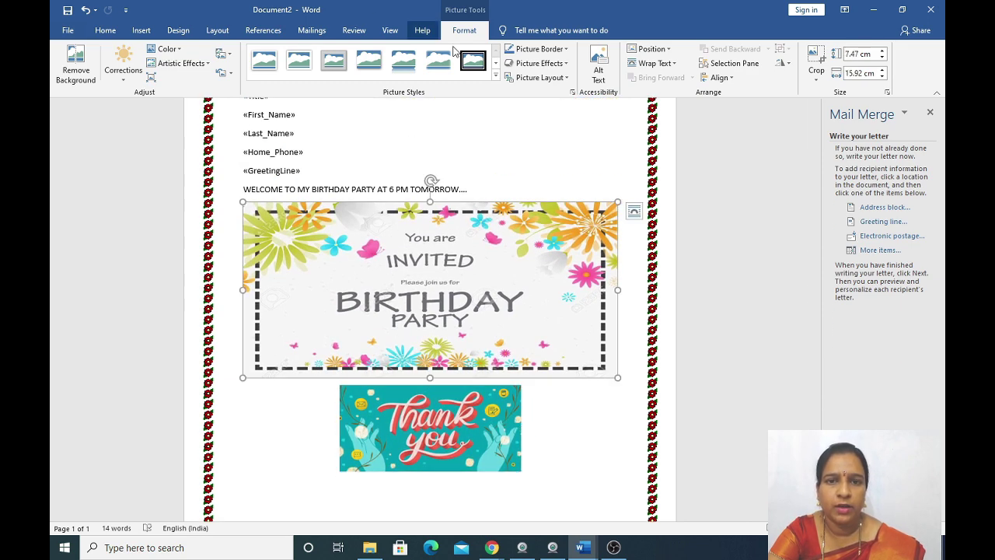
# Give the birthday picture a Thick Matte Black frame, add a blank line above it, and centre and narrow it.
pyautogui.click(496, 76)
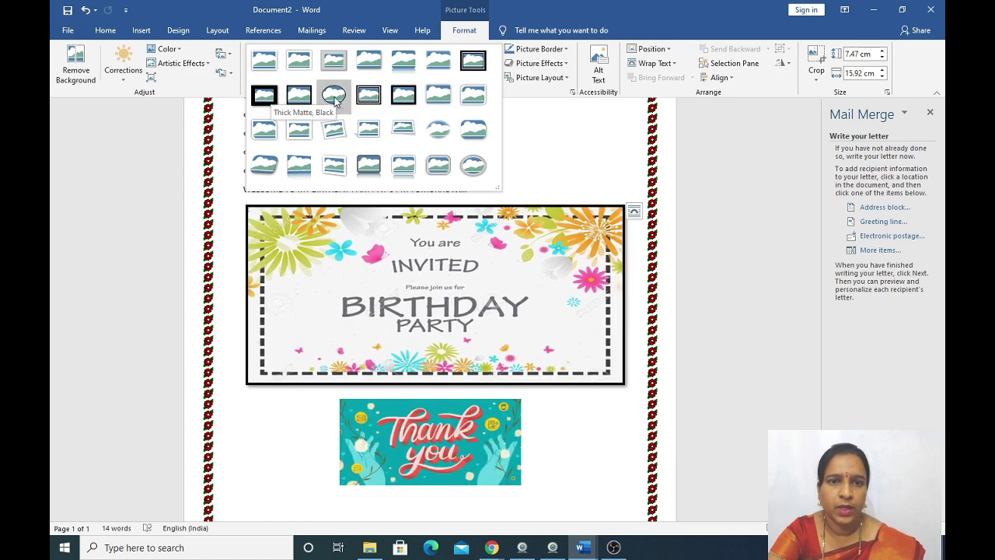
pyautogui.click(479, 70)
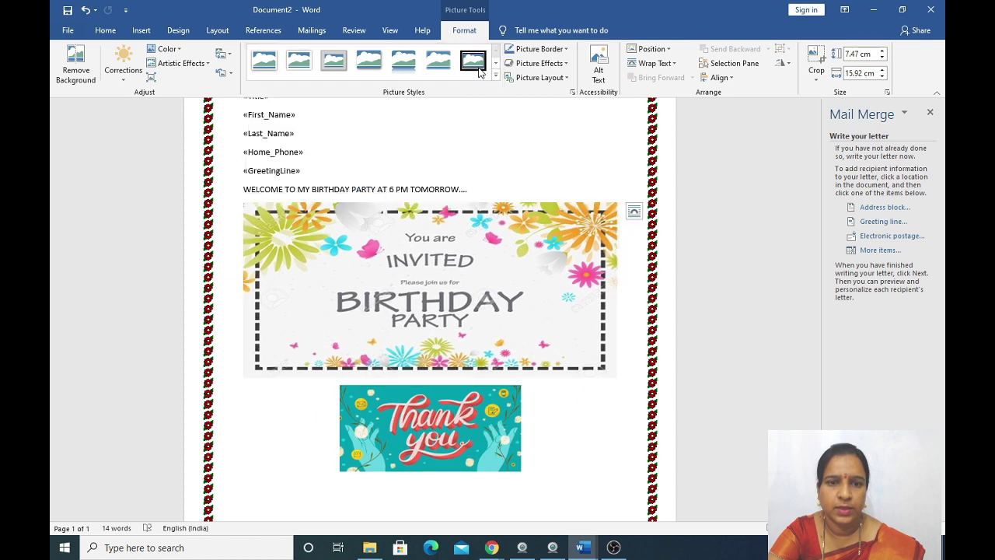
pyautogui.click(483, 189)
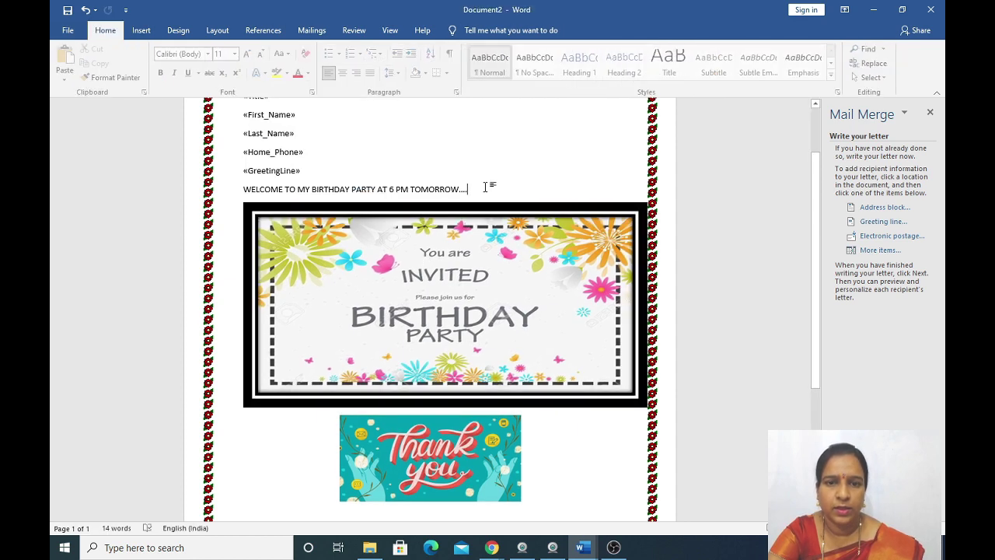
pyautogui.press('Return')
pyautogui.click(418, 271)
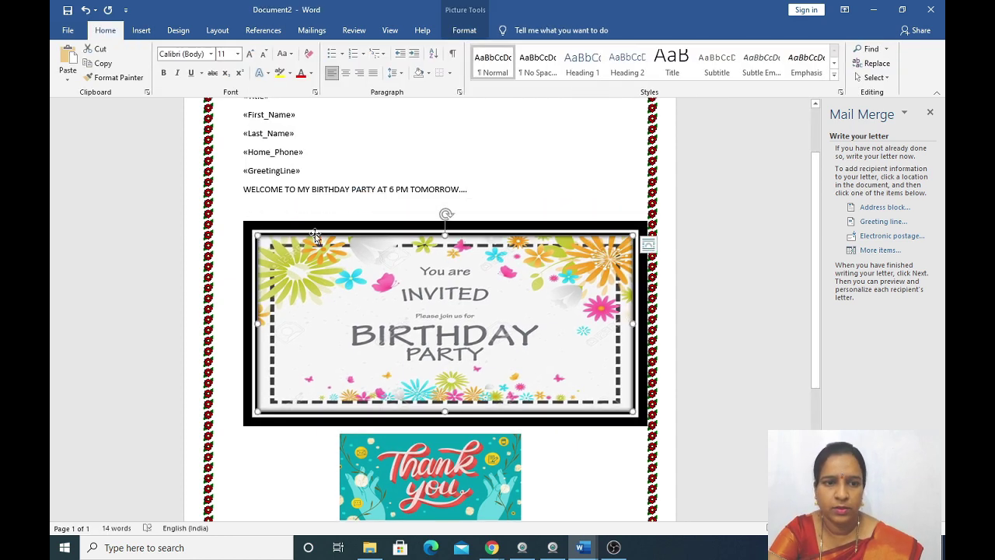
pyautogui.click(245, 214)
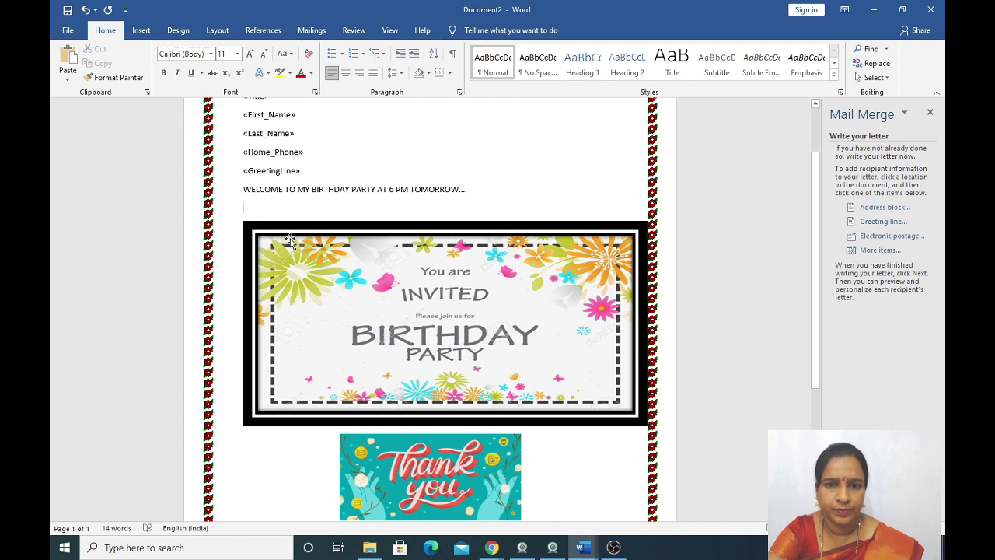
pyautogui.click(356, 242)
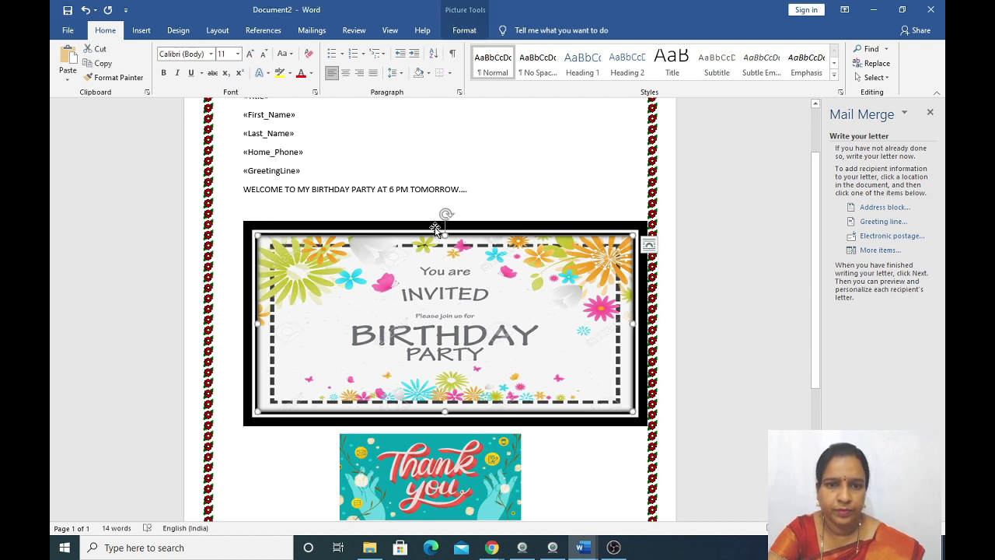
pyautogui.click(347, 72)
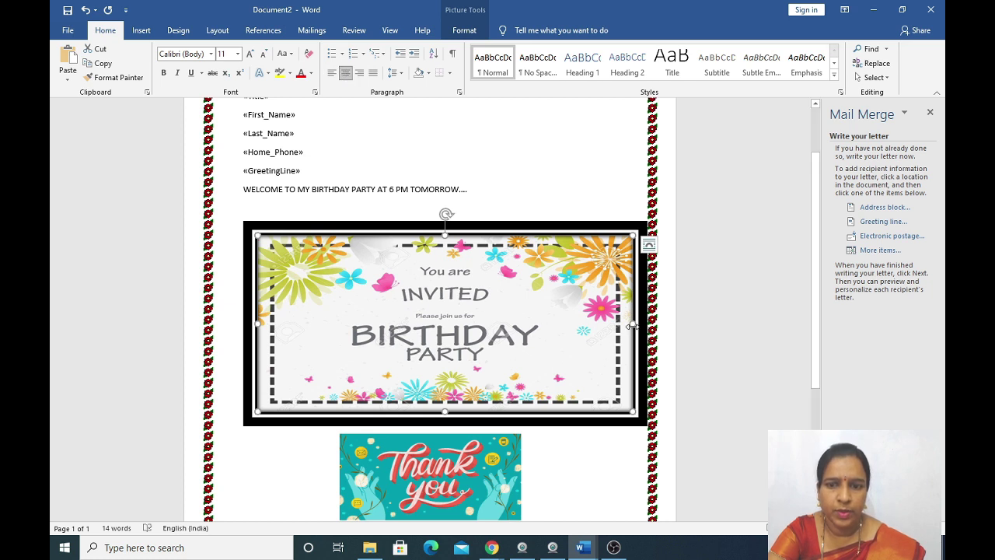
pyautogui.moveTo(636, 323); pyautogui.dragTo(569, 327)
# Apply the Oval picture style to the Thank-you picture.
pyautogui.scroll(-2, 544, 346)
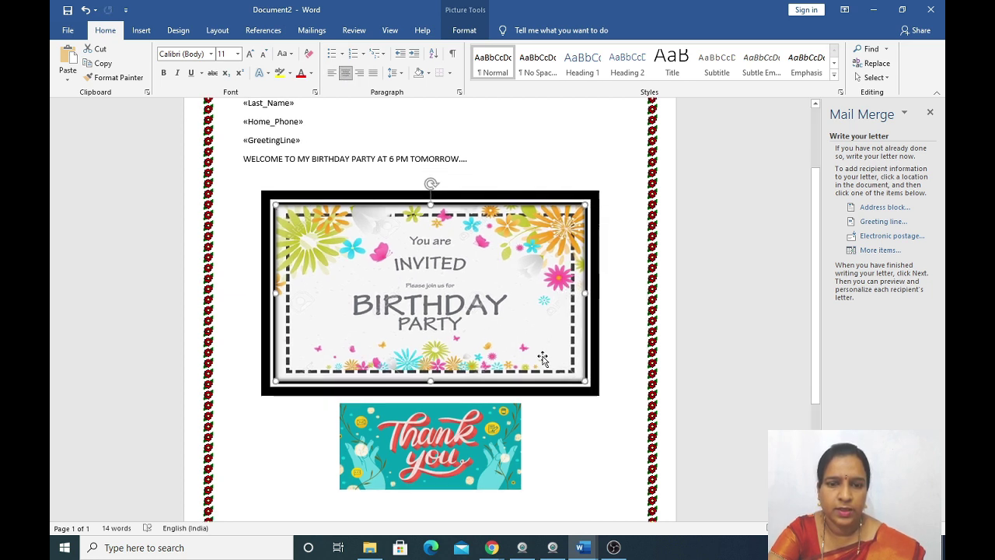
pyautogui.click(489, 414)
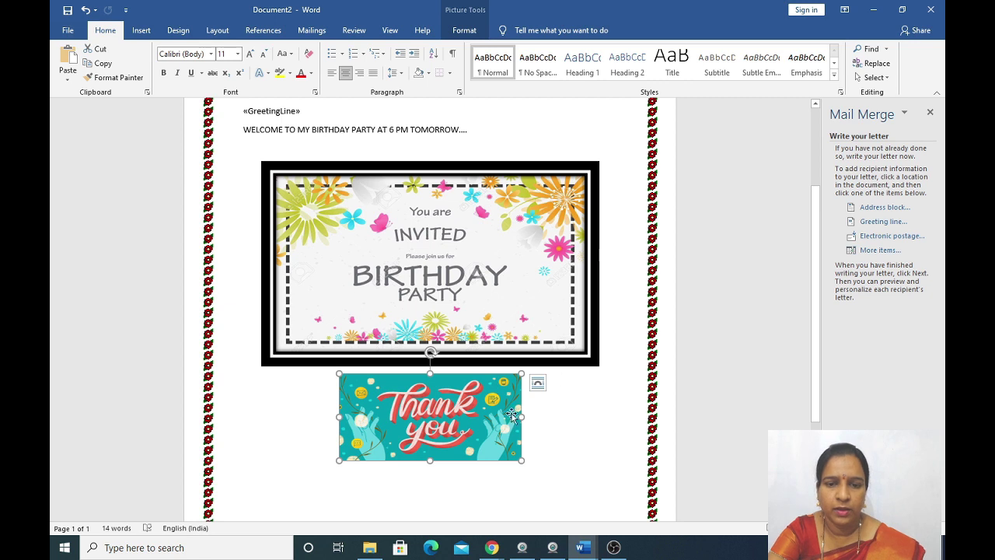
pyautogui.click(473, 456)
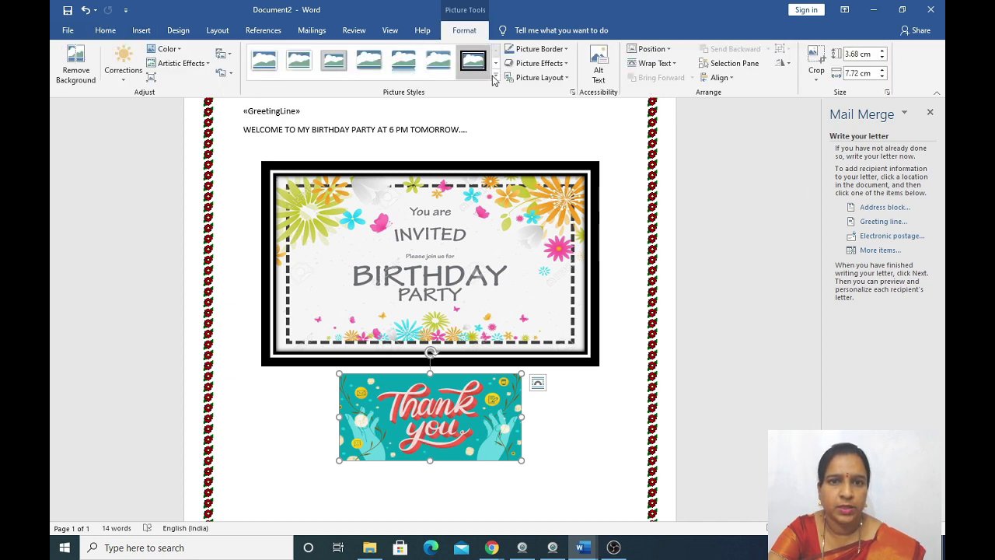
pyautogui.click(495, 75)
pyautogui.click(332, 95)
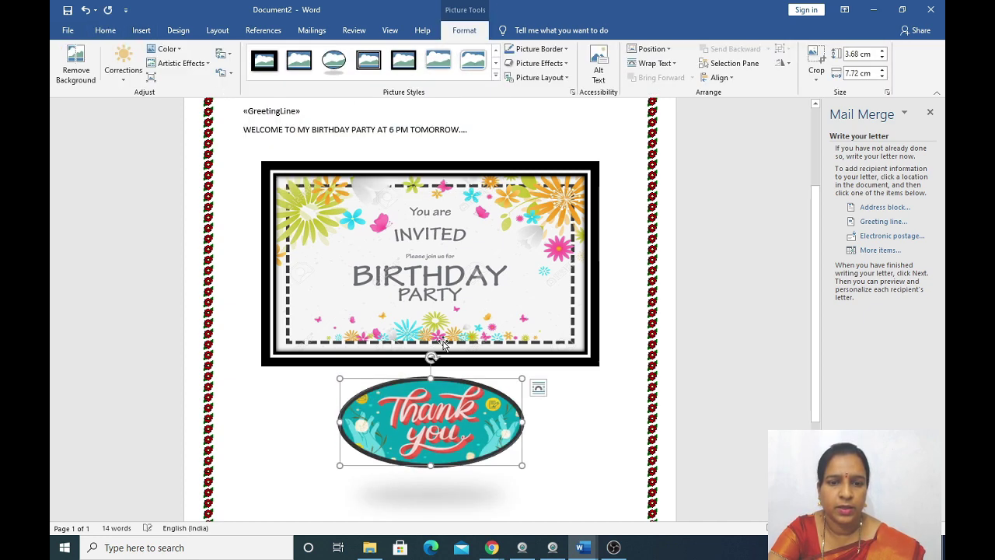
pyautogui.click(487, 304)
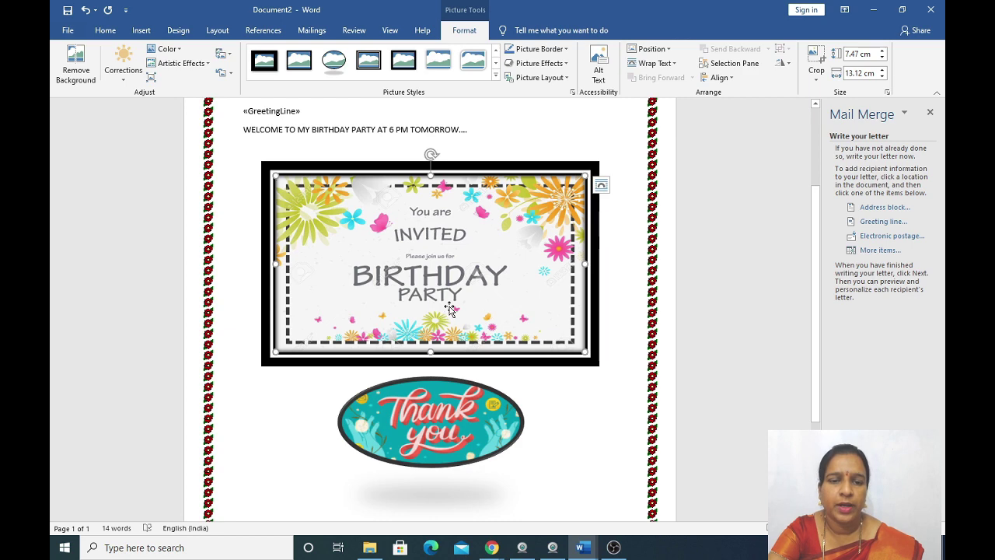
pyautogui.scroll(2, 448, 312)
pyautogui.scroll(-1, 449, 308)
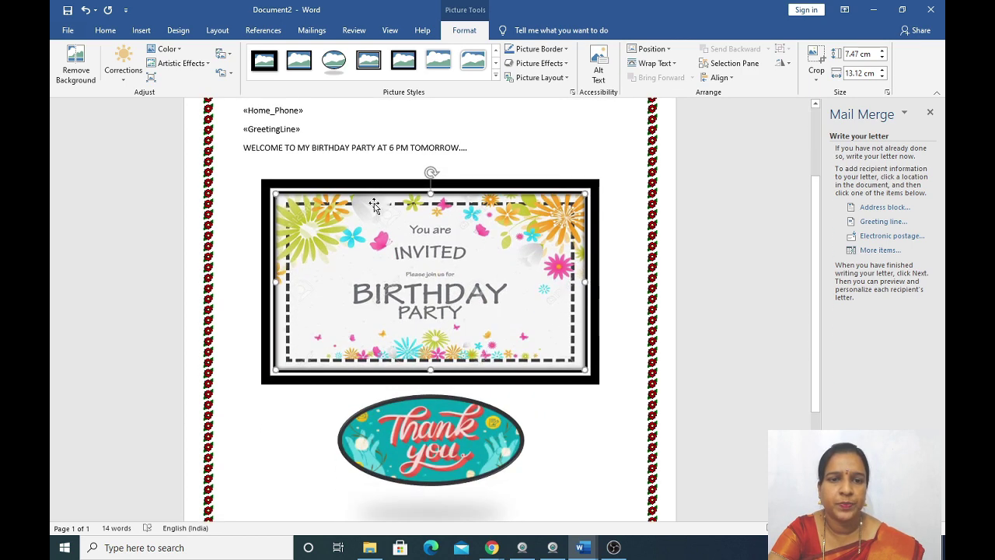
pyautogui.scroll(3, 334, 183)
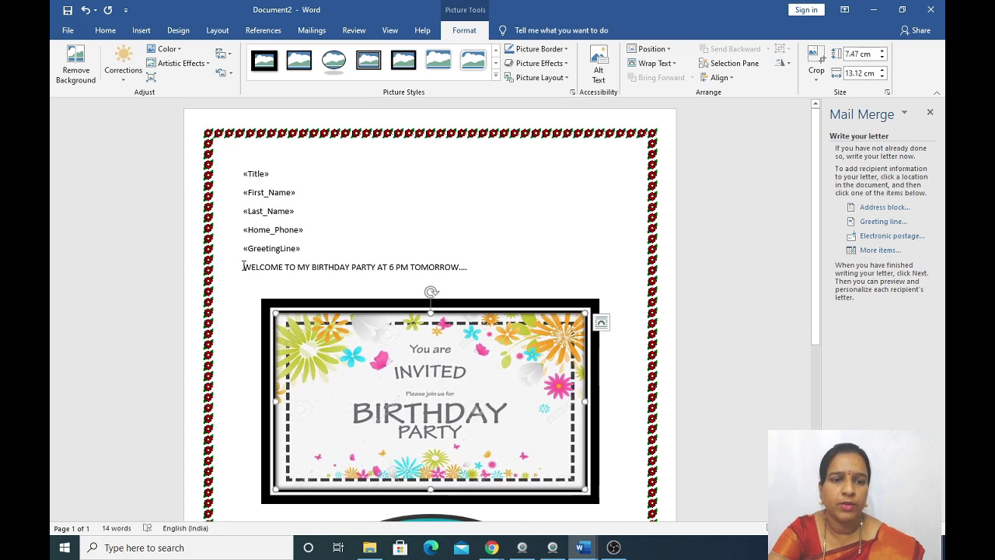
# Format the WELCOME line at font size 26 in dark red with a yellow highlight.
pyautogui.moveTo(243, 266); pyautogui.dragTo(498, 265)
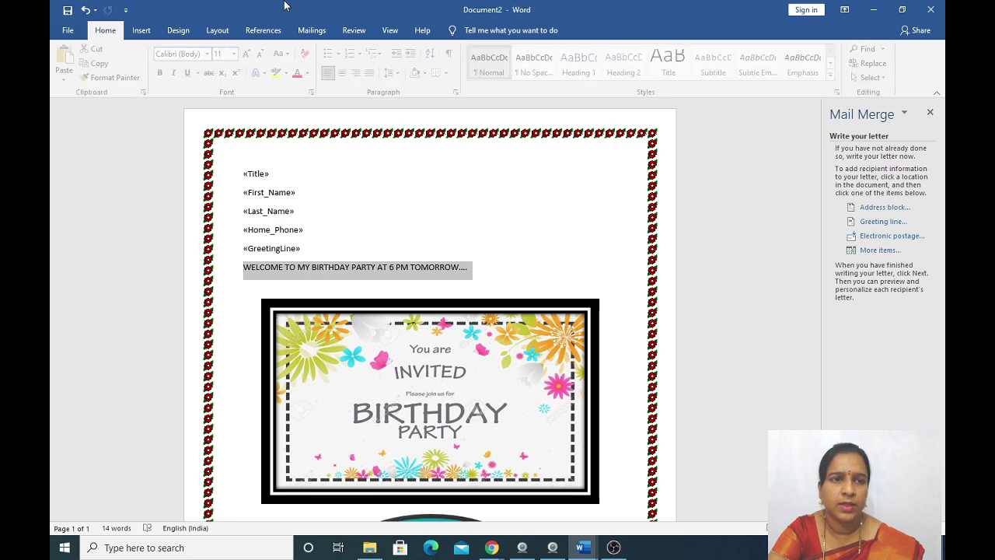
pyautogui.click(238, 55)
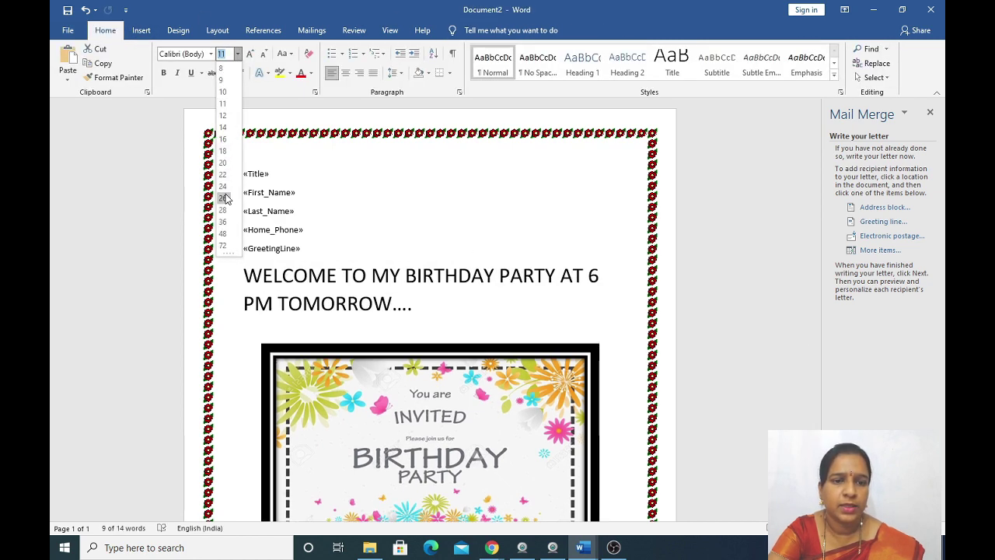
pyautogui.click(224, 199)
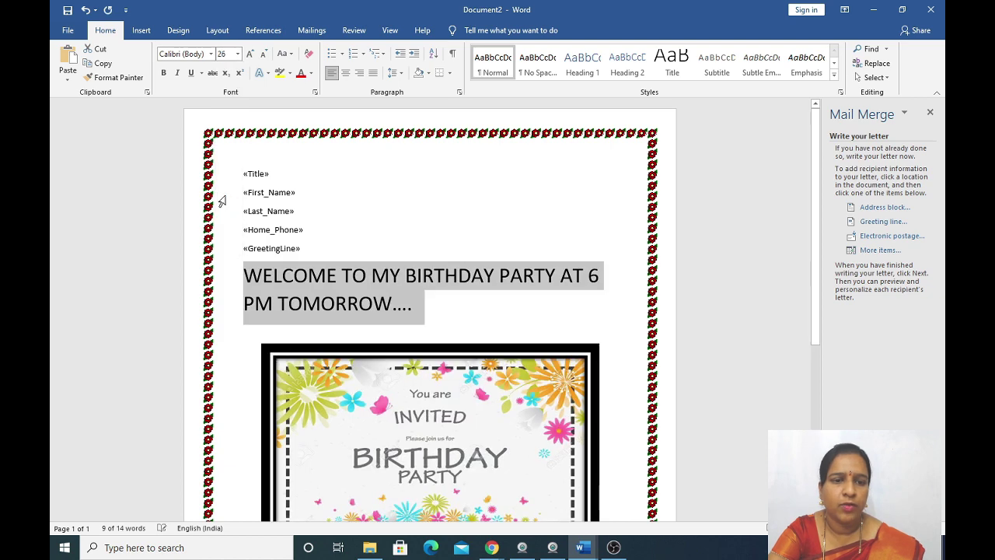
pyautogui.click(301, 73)
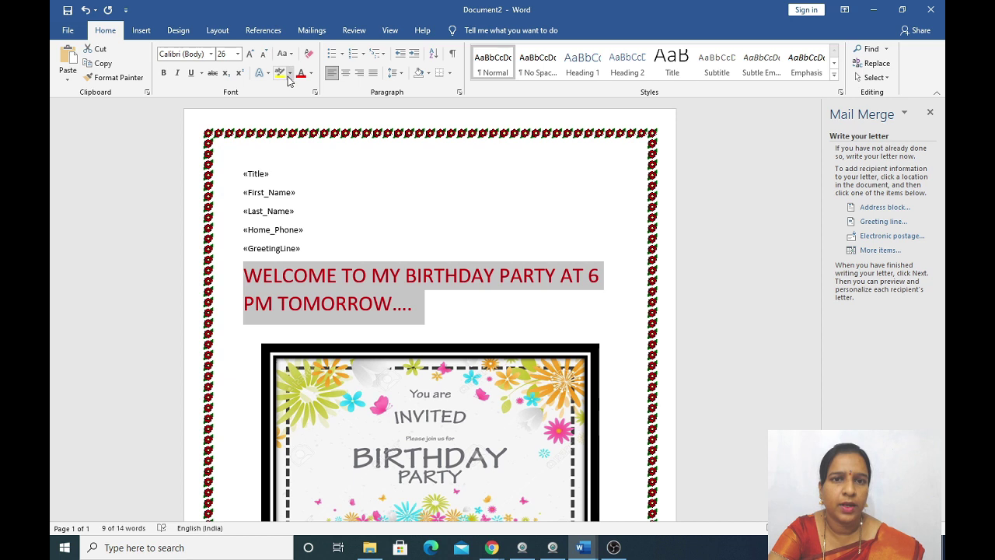
pyautogui.click(289, 75)
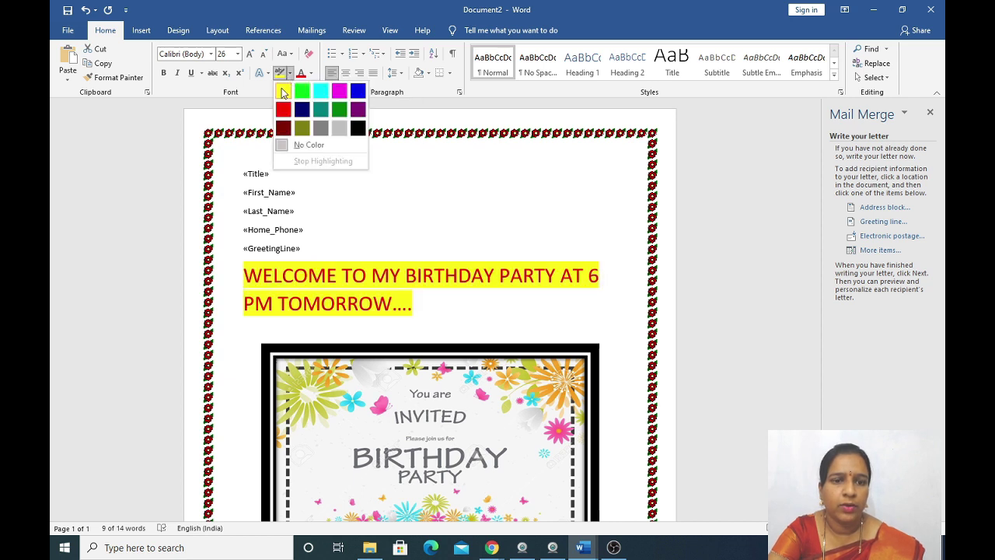
pyautogui.click(282, 93)
pyautogui.click(375, 324)
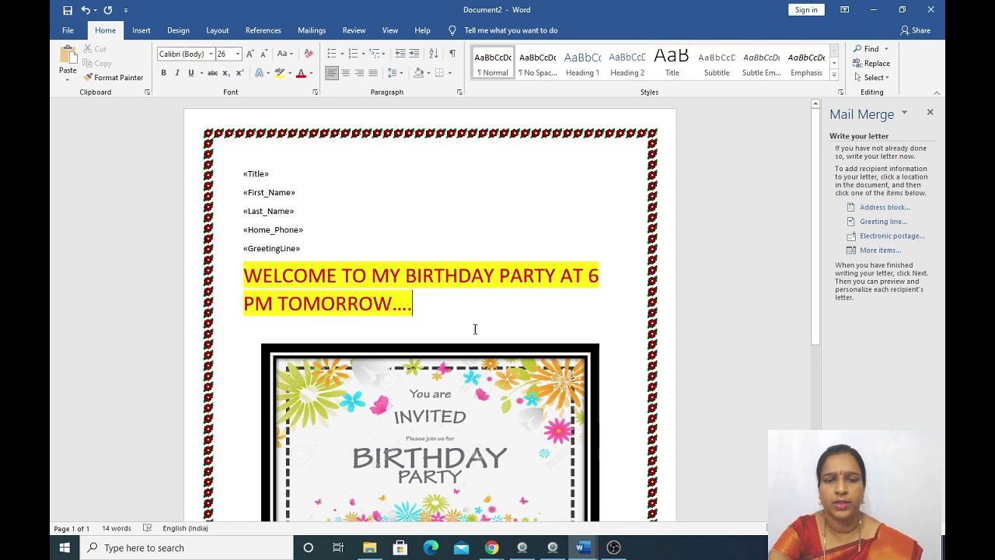
pyautogui.scroll(-3, 479, 308)
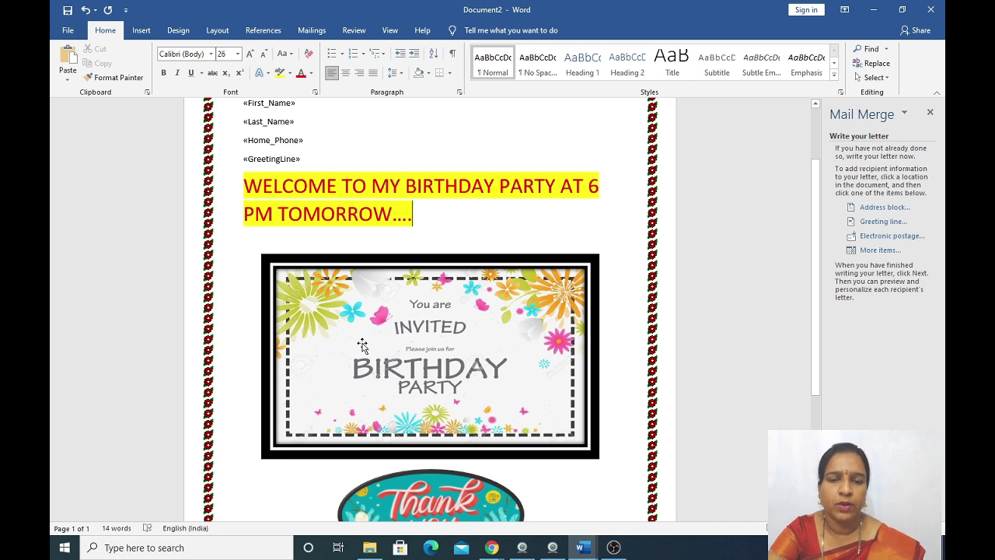
pyautogui.scroll(-4, 446, 356)
pyautogui.scroll(4, 446, 357)
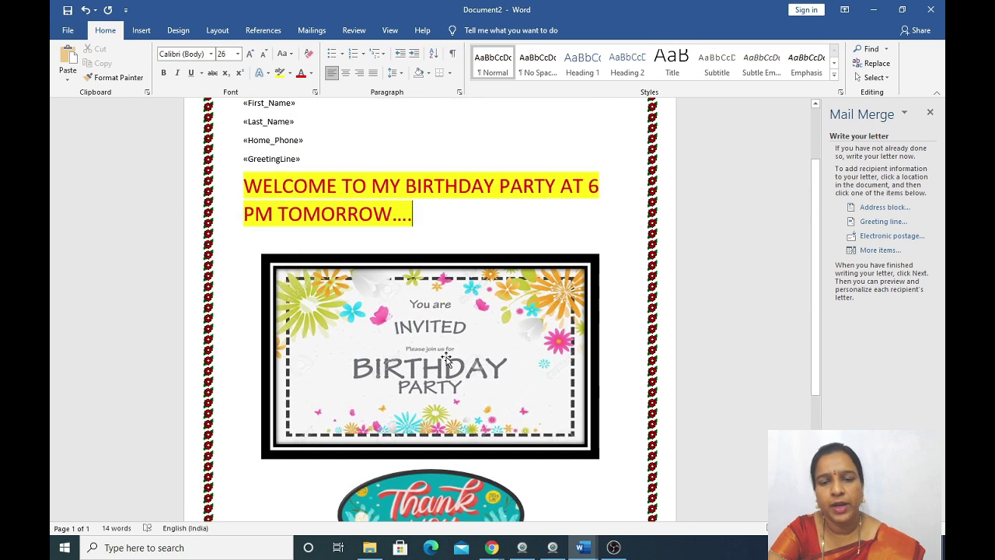
pyautogui.scroll(-4, 447, 357)
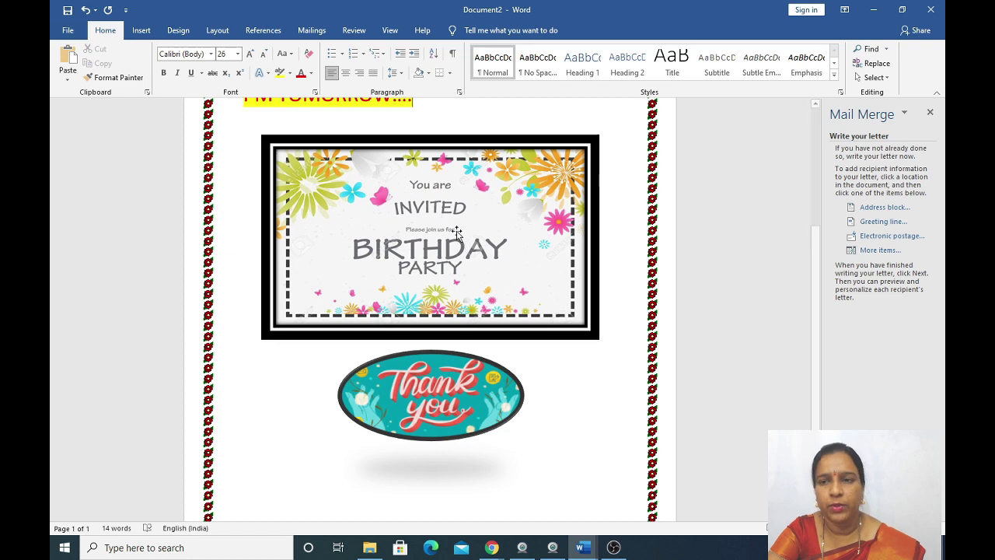
pyautogui.scroll(4, 533, 378)
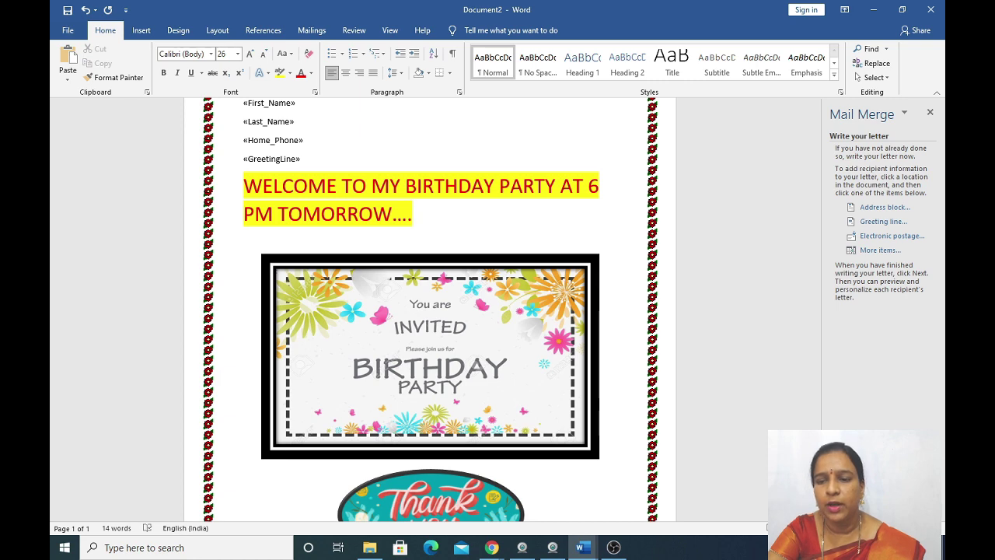
# Preview the letter filled with the first recipient's data.
pyautogui.click(871, 513)
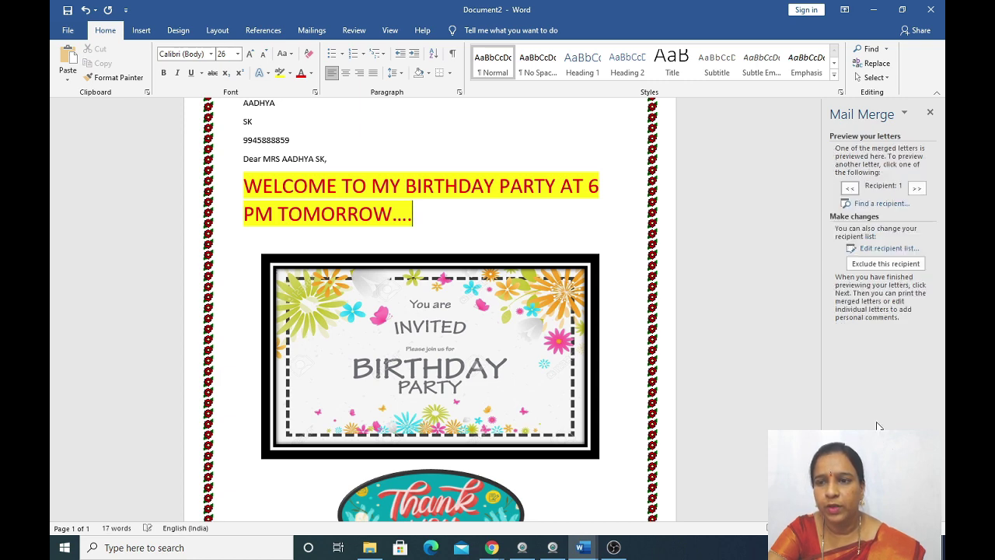
pyautogui.scroll(2, 467, 297)
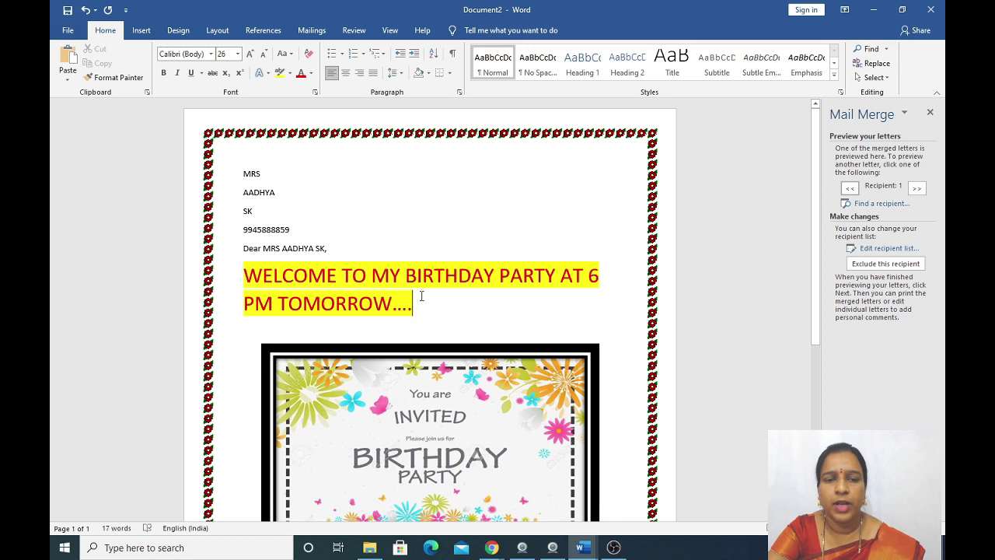
pyautogui.scroll(-6, 427, 319)
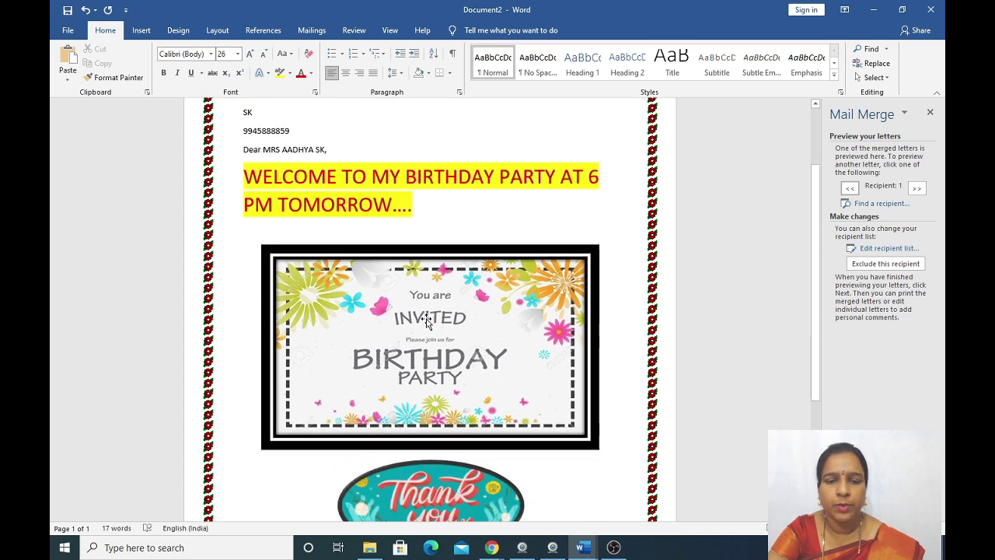
pyautogui.scroll(4, 430, 311)
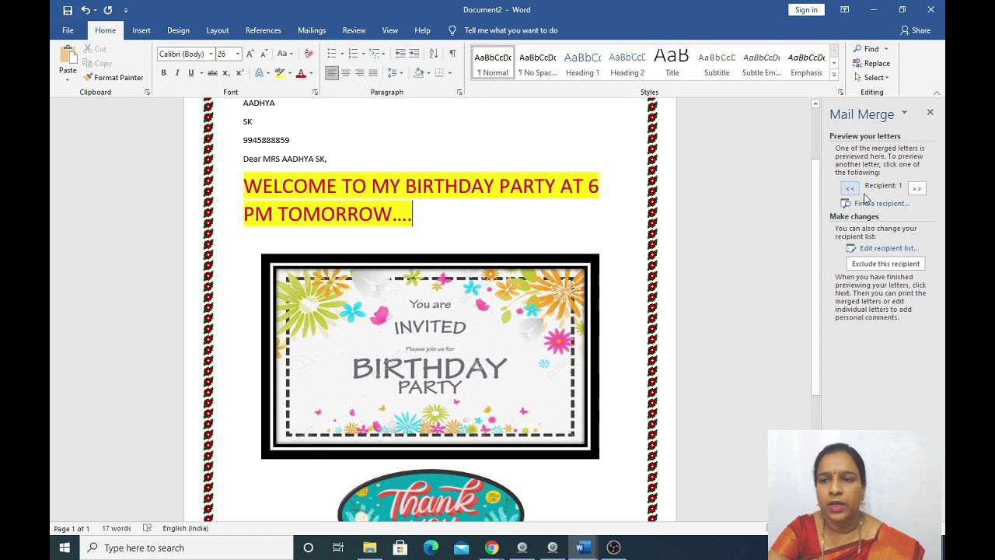
# Step through the previews for recipients two to five, then back to recipient 1.
pyautogui.click(916, 188)
pyautogui.scroll(2, 591, 291)
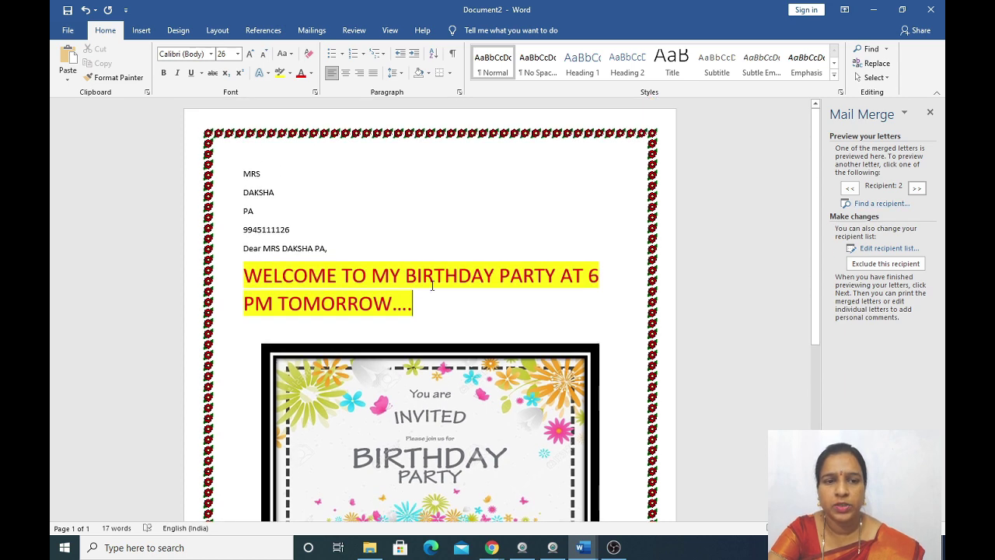
pyautogui.click(918, 188)
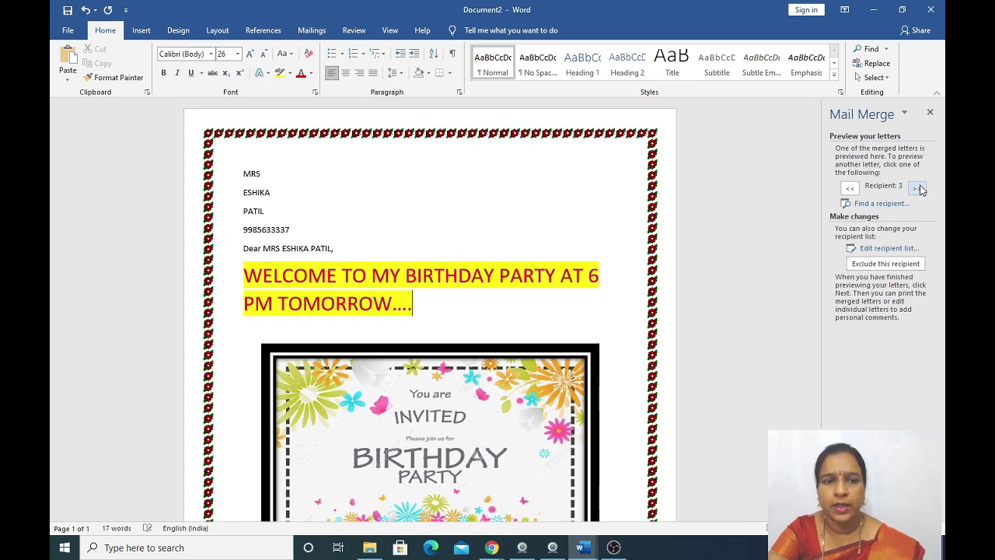
pyautogui.click(918, 189)
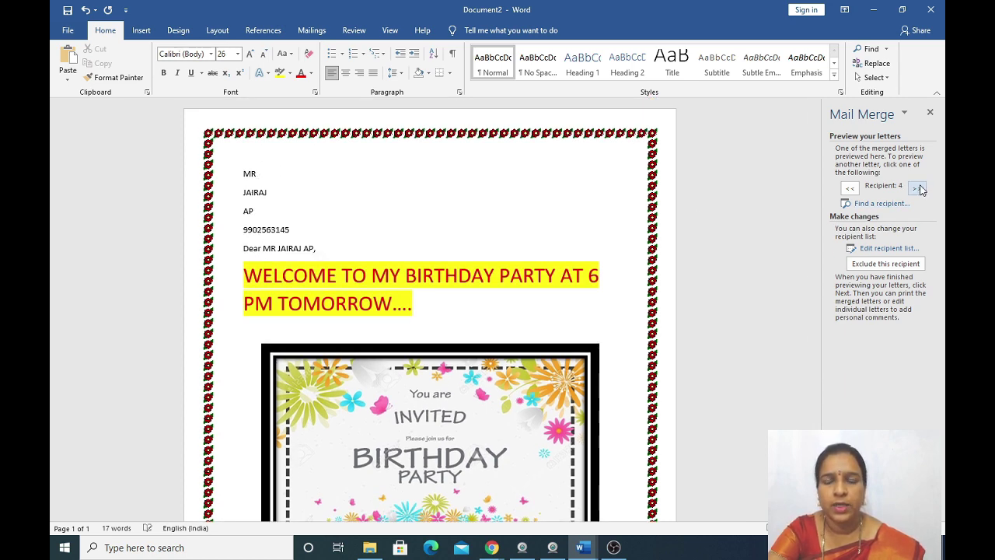
pyautogui.click(918, 189)
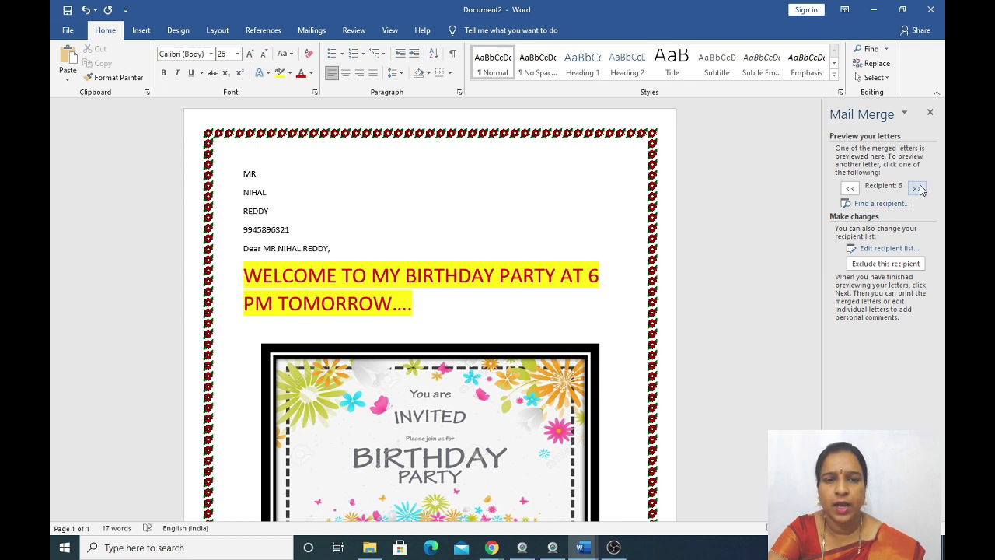
pyautogui.click(851, 189)
pyautogui.click(852, 189)
pyautogui.click(852, 189)
pyautogui.click(852, 189)
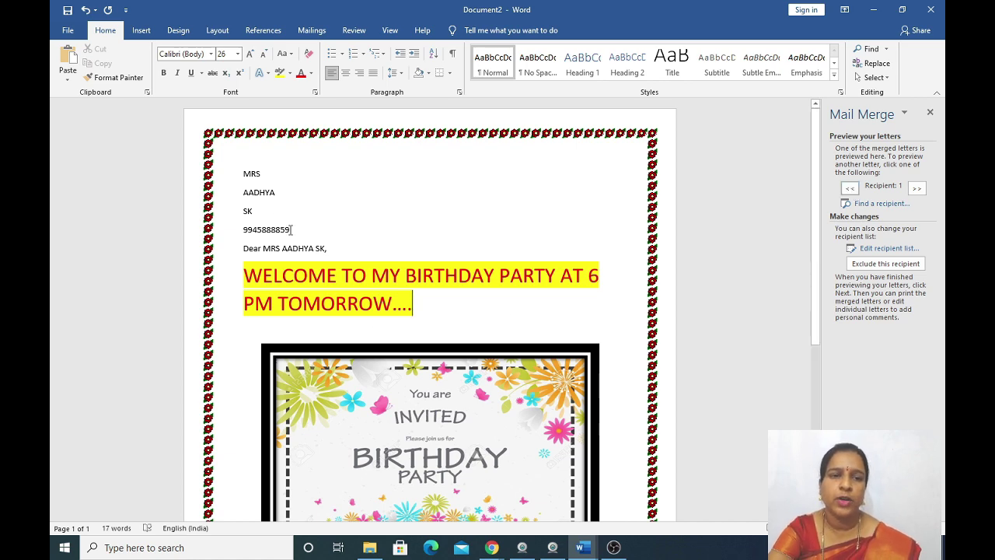
pyautogui.scroll(-5, 326, 304)
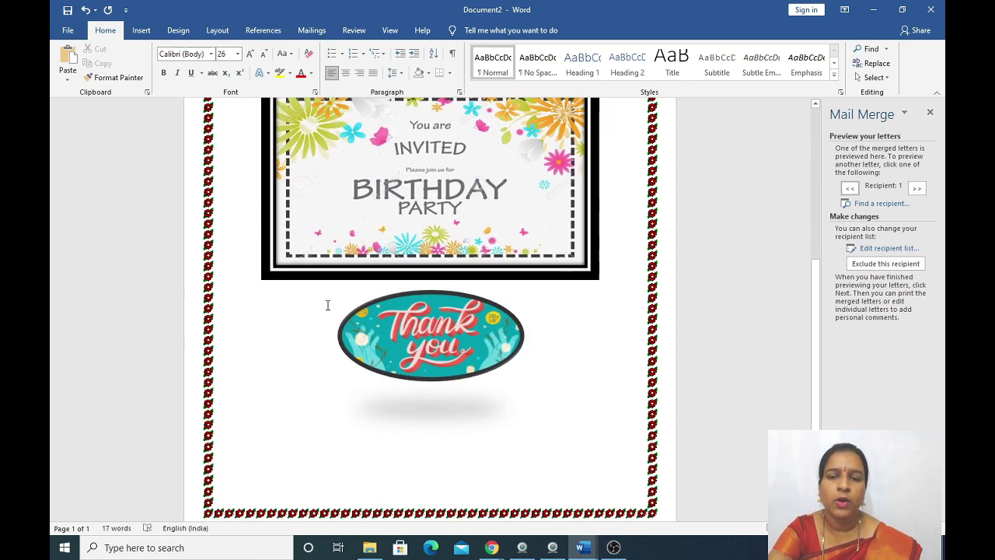
pyautogui.scroll(3, 326, 304)
pyautogui.scroll(3, 327, 305)
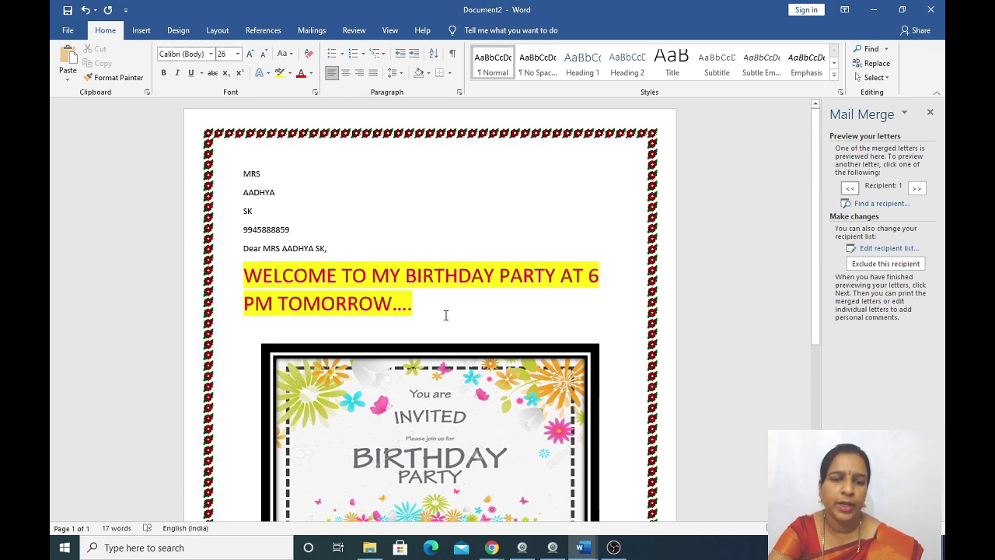
pyautogui.scroll(-5, 445, 315)
pyautogui.scroll(3, 440, 340)
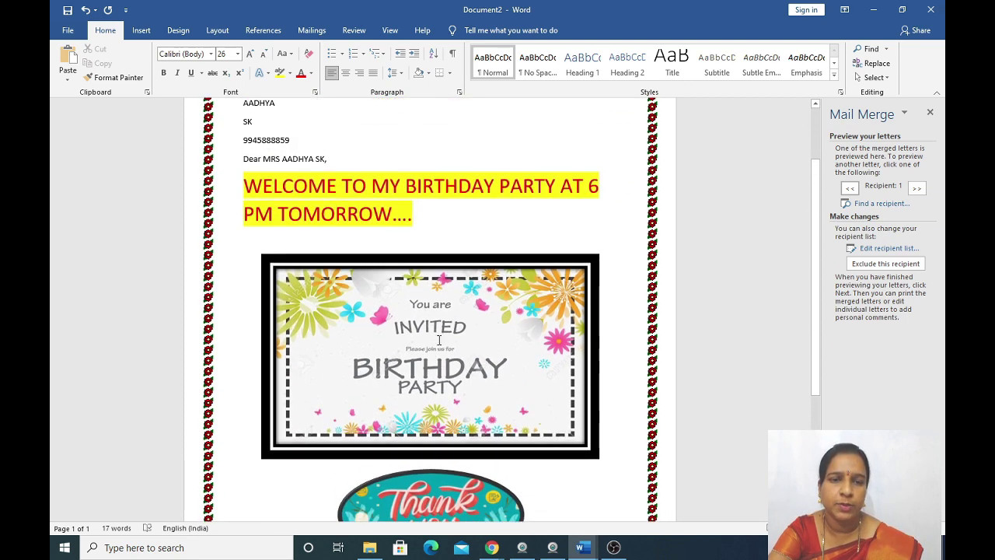
pyautogui.scroll(2, 440, 340)
pyautogui.scroll(-7, 439, 339)
pyautogui.scroll(4, 438, 340)
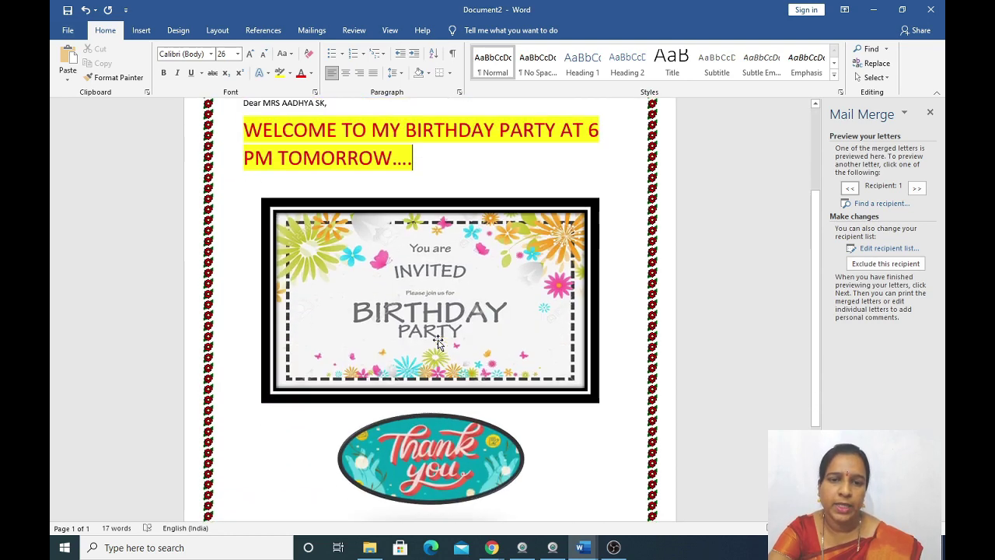
pyautogui.scroll(4, 438, 340)
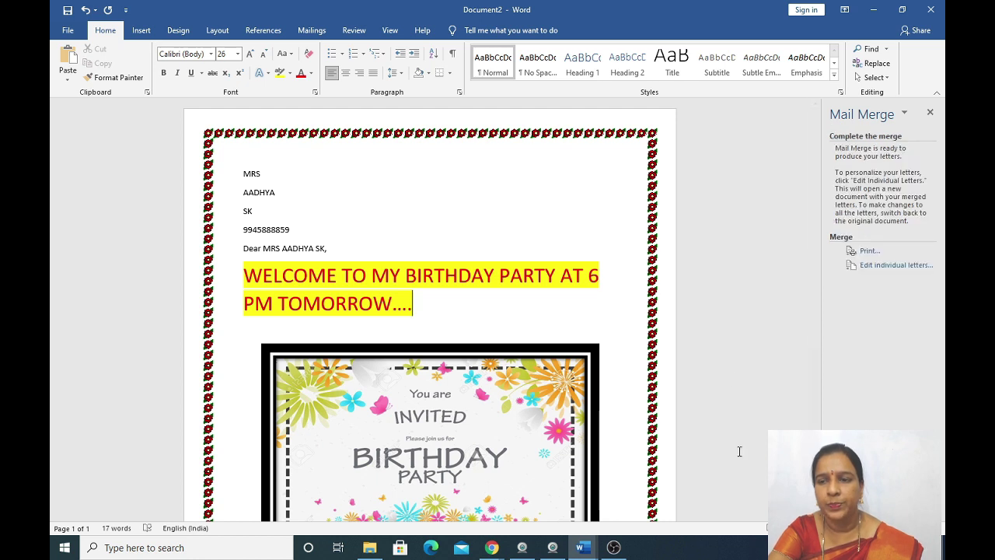
# Use Edit individual letters to merge all records into the new document Letters1.
pyautogui.click(892, 268)
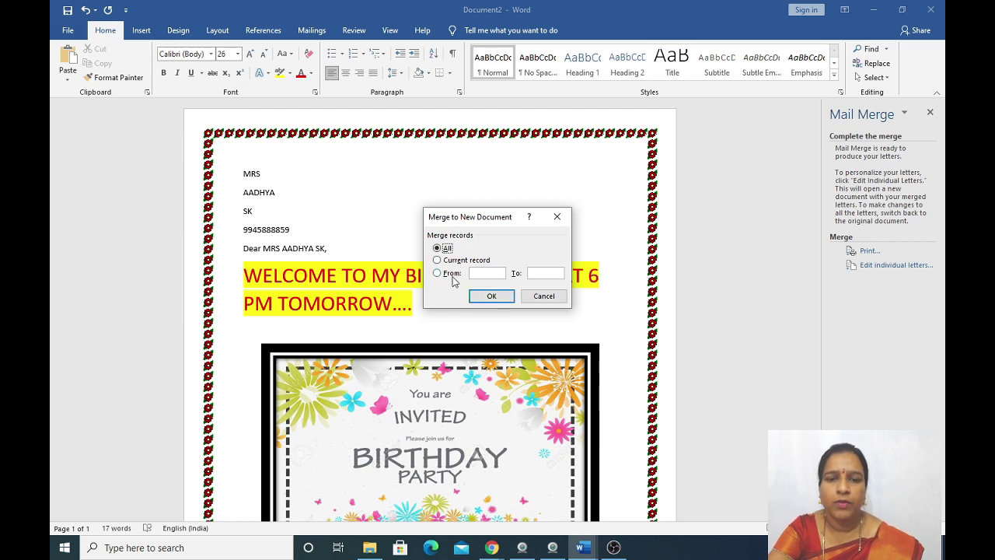
pyautogui.click(491, 297)
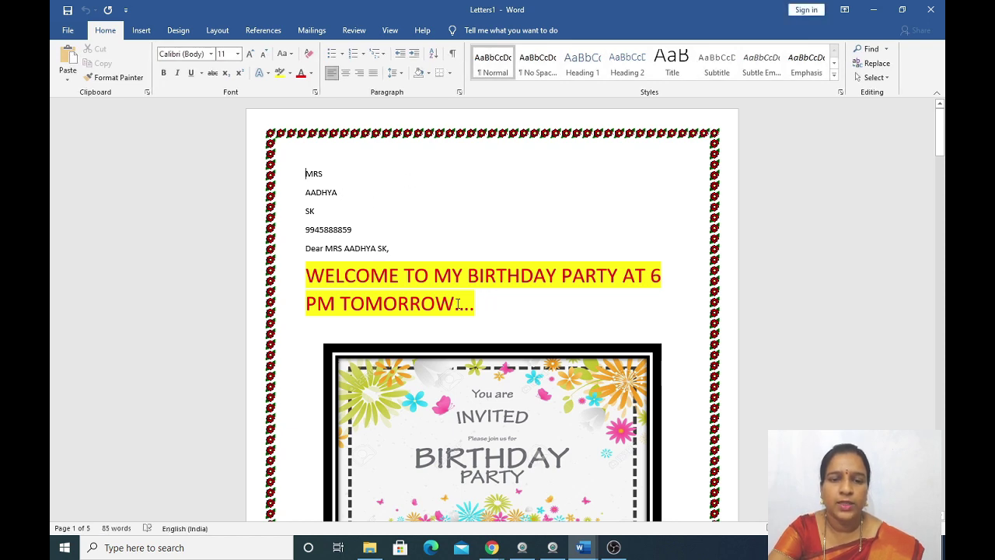
pyautogui.scroll(-12, 573, 320)
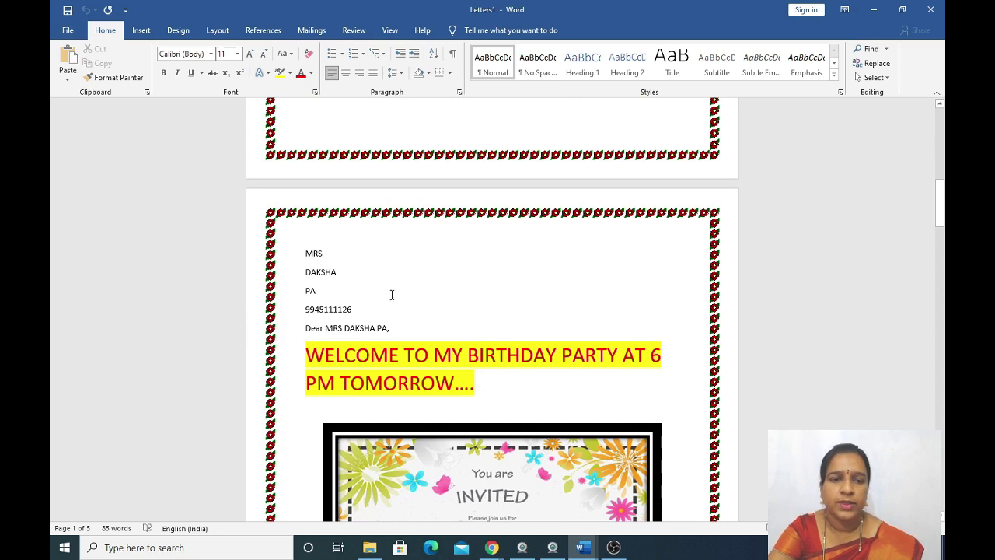
pyautogui.scroll(-12, 491, 374)
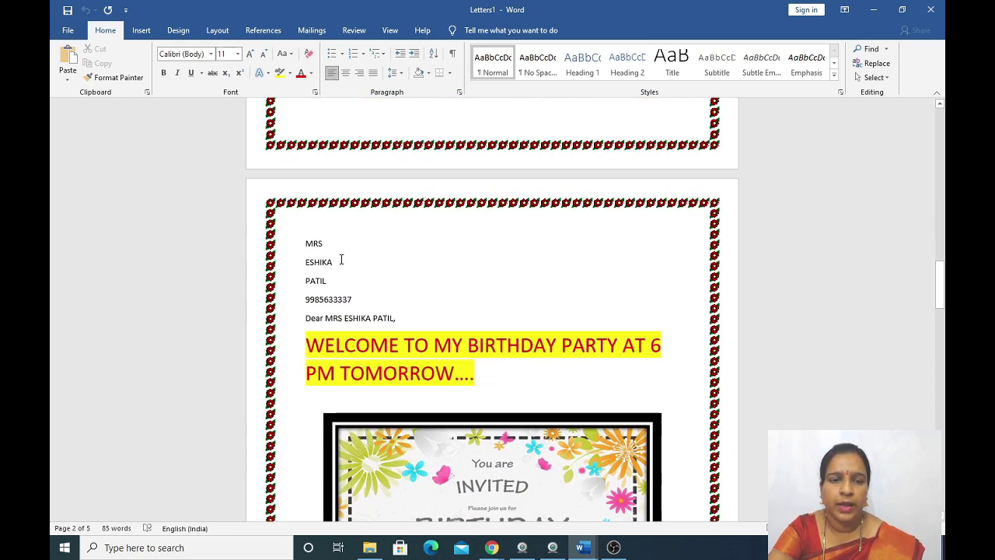
pyautogui.scroll(-12, 422, 355)
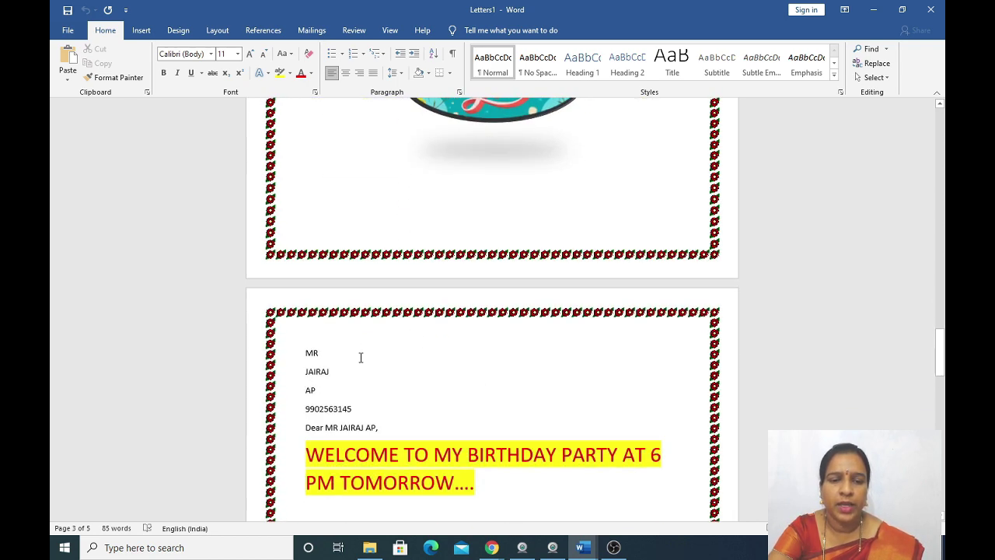
pyautogui.scroll(-14, 360, 357)
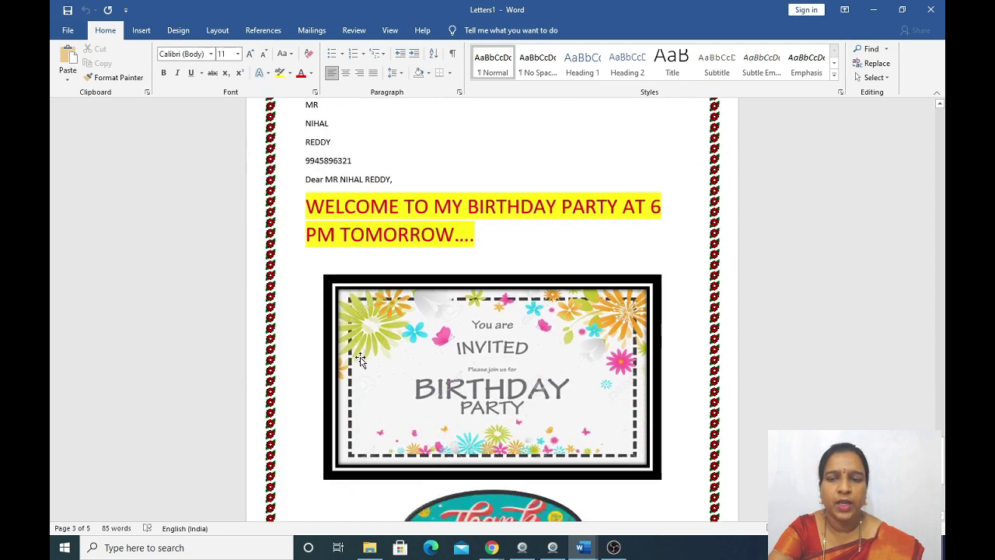
pyautogui.scroll(15, 360, 358)
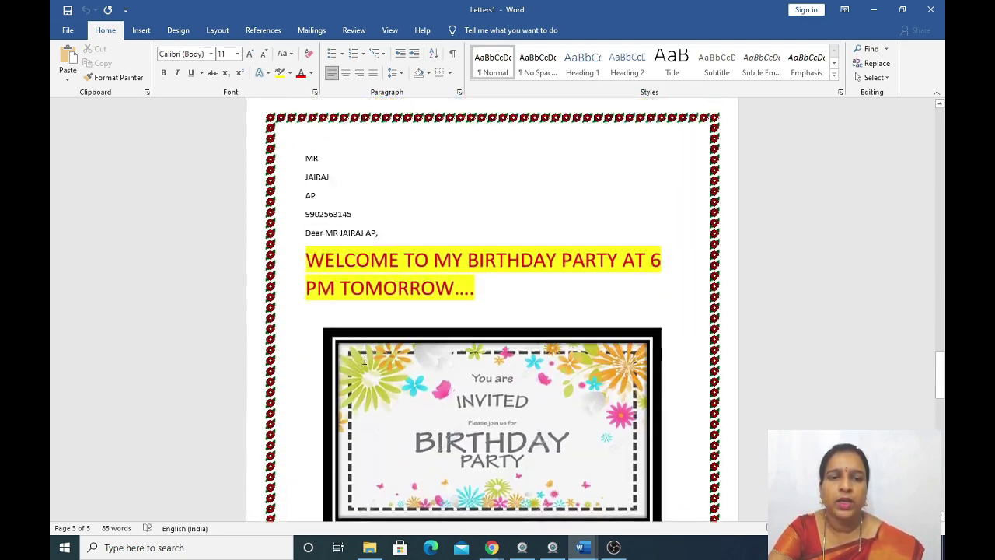
pyautogui.scroll(12, 364, 359)
pyautogui.scroll(-5, 363, 360)
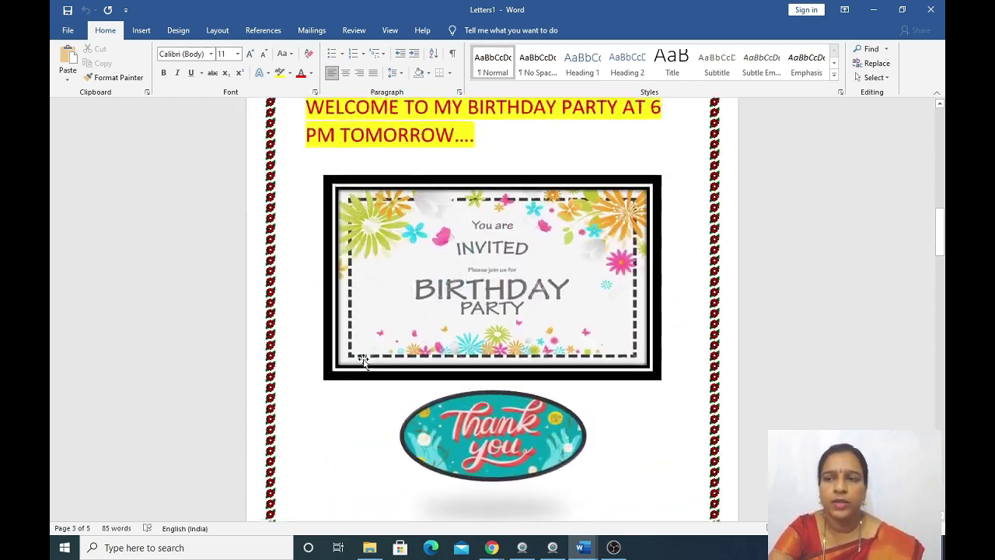
pyautogui.scroll(-8, 363, 360)
pyautogui.scroll(12, 364, 360)
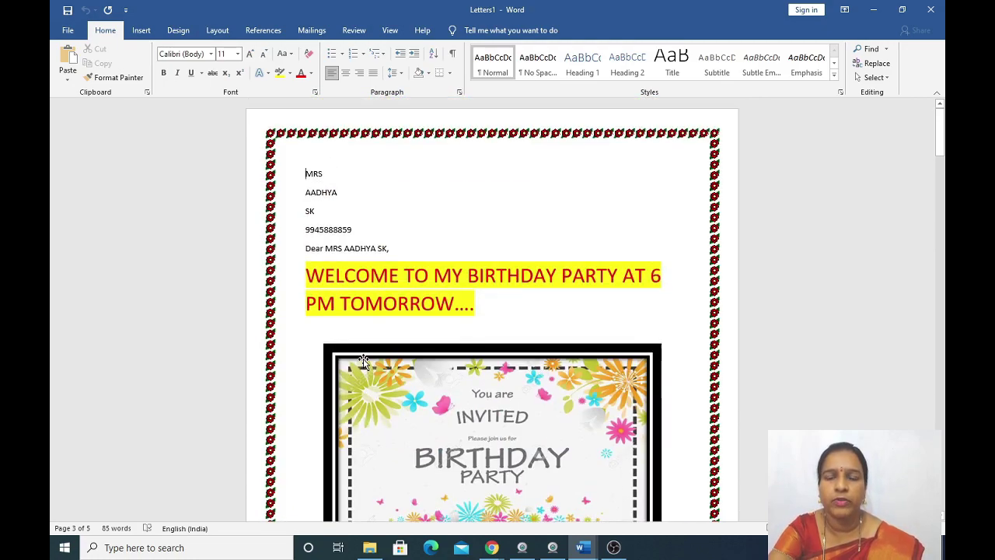
pyautogui.scroll(-15, 393, 362)
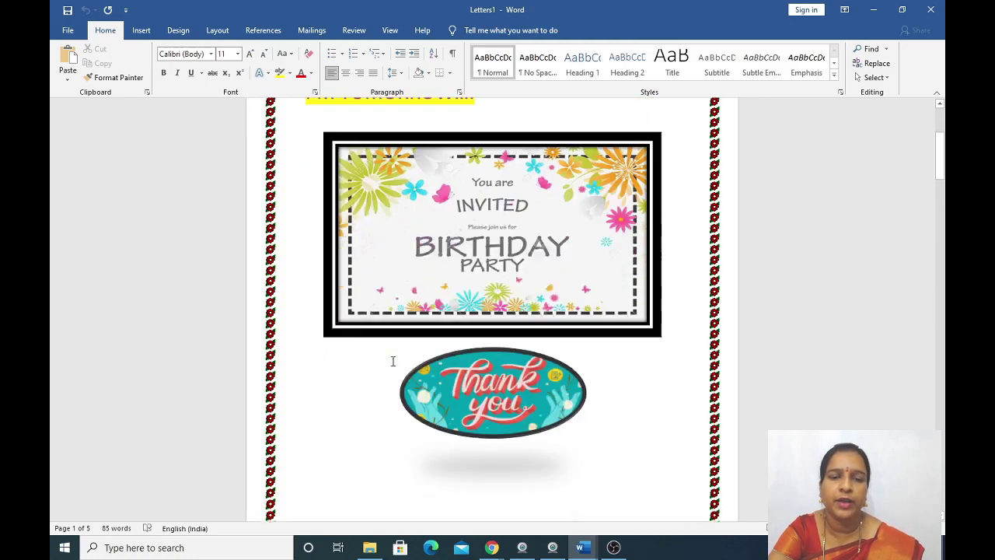
pyautogui.scroll(10, 393, 363)
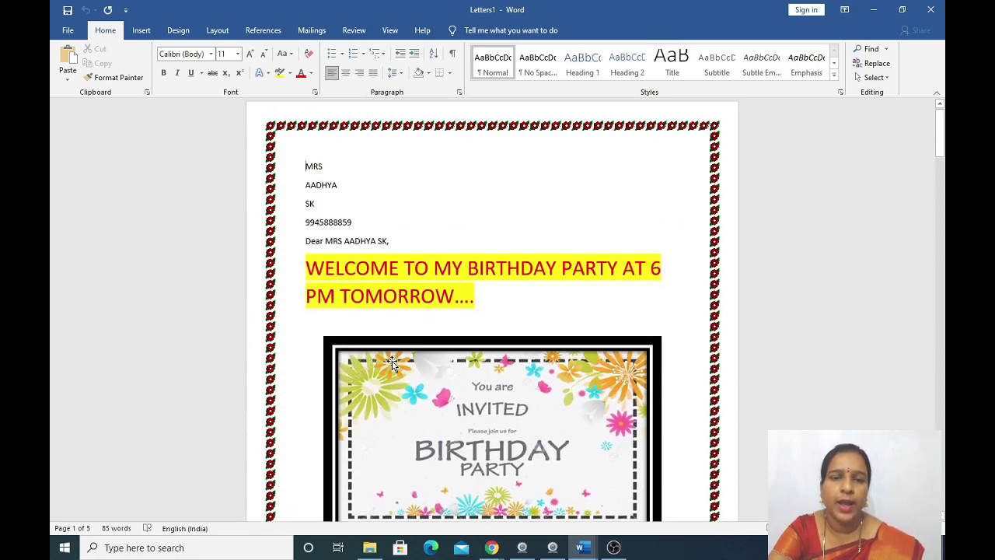
pyautogui.scroll(-12, 541, 360)
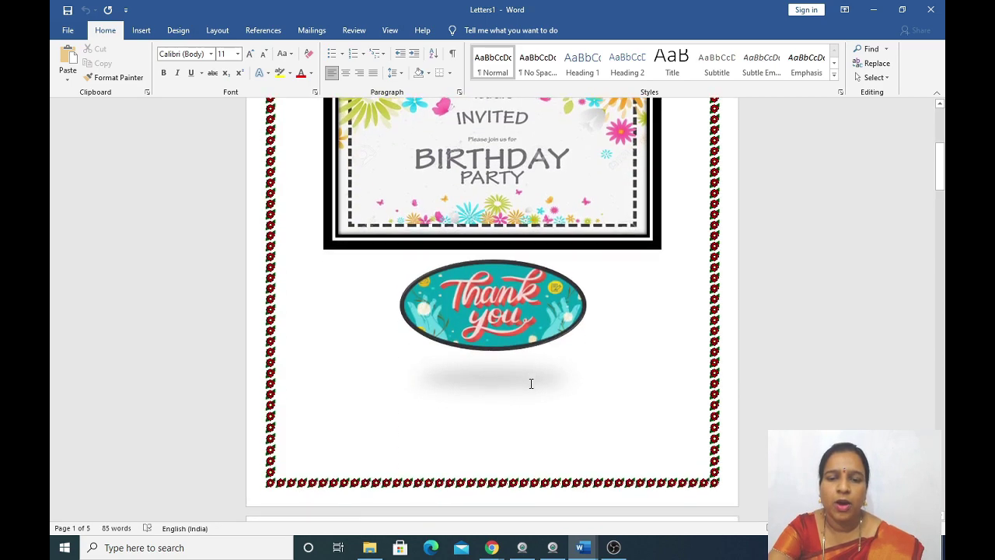
pyautogui.scroll(-12, 532, 385)
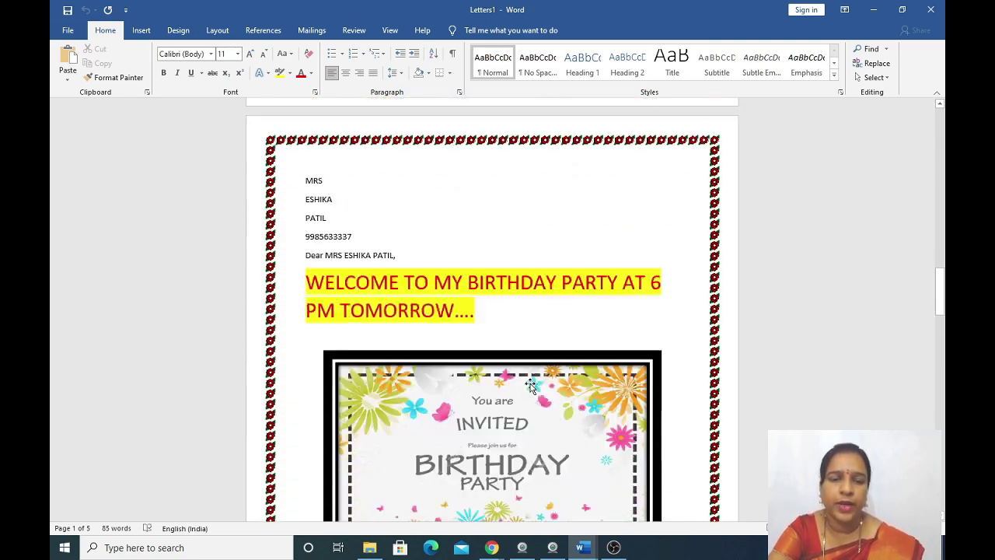
pyautogui.scroll(-10, 531, 384)
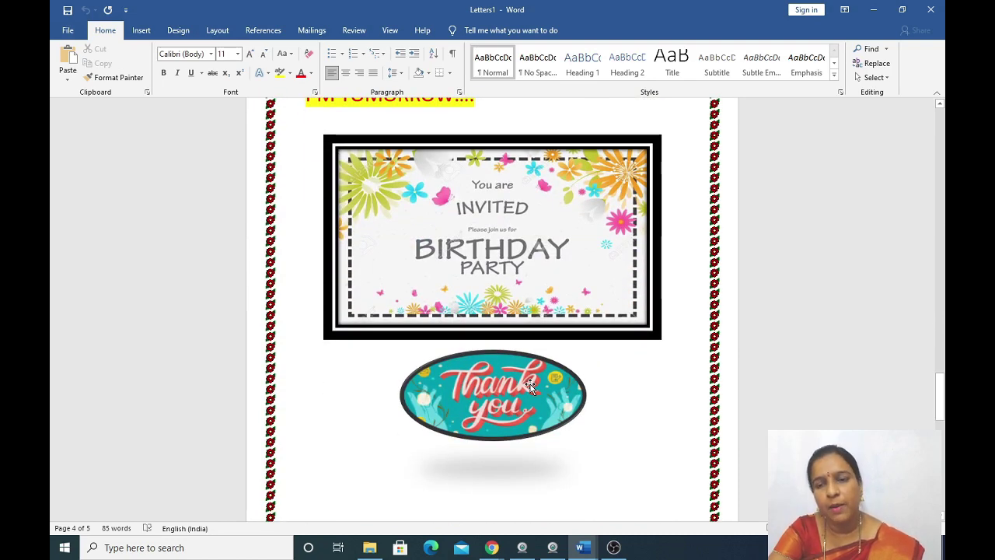
pyautogui.scroll(-12, 530, 384)
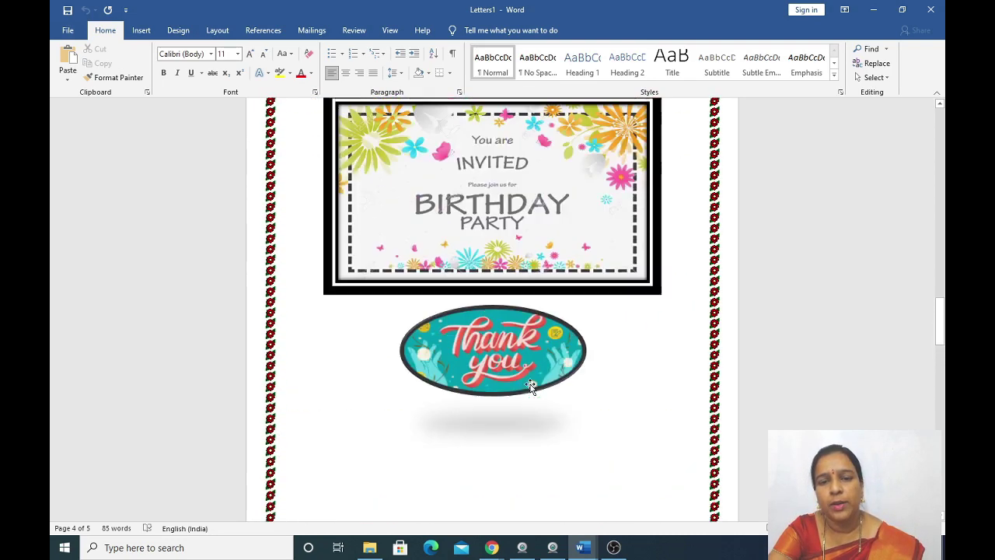
pyautogui.scroll(15, 531, 384)
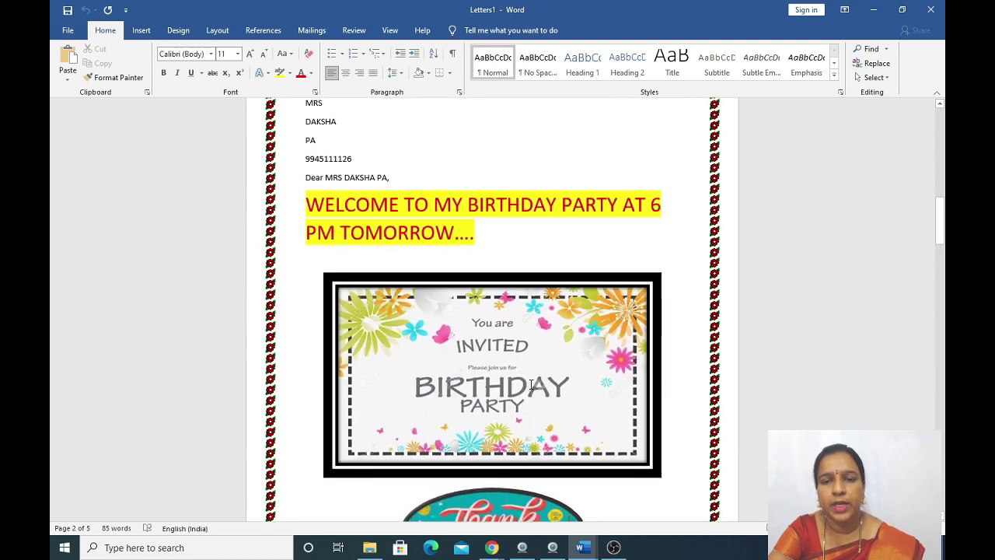
pyautogui.scroll(8, 531, 384)
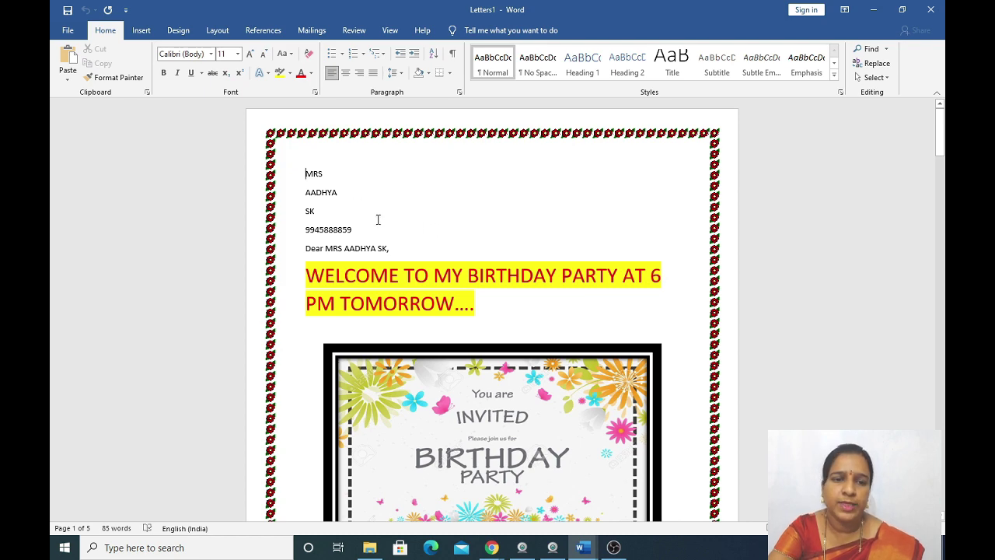
pyautogui.scroll(-10, 408, 292)
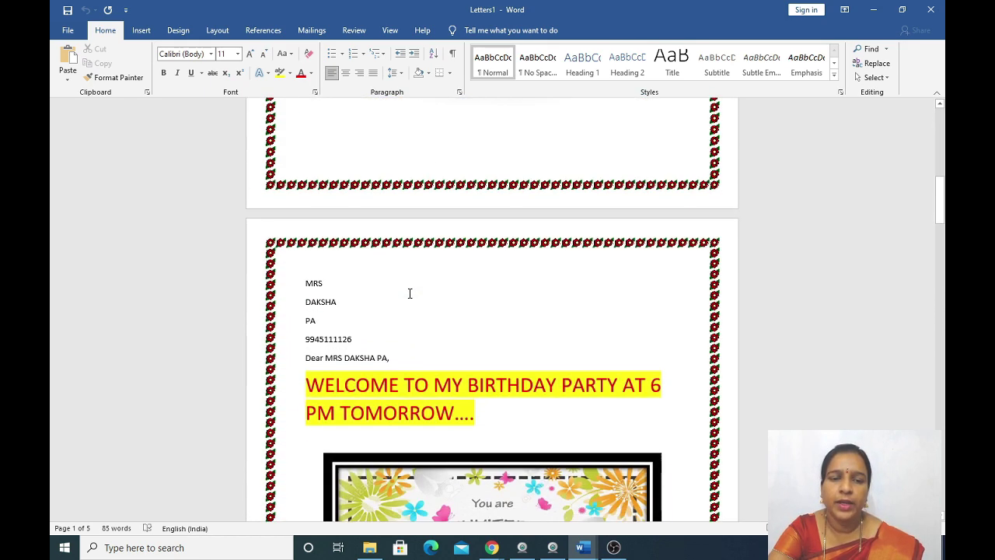
pyautogui.scroll(-10, 410, 293)
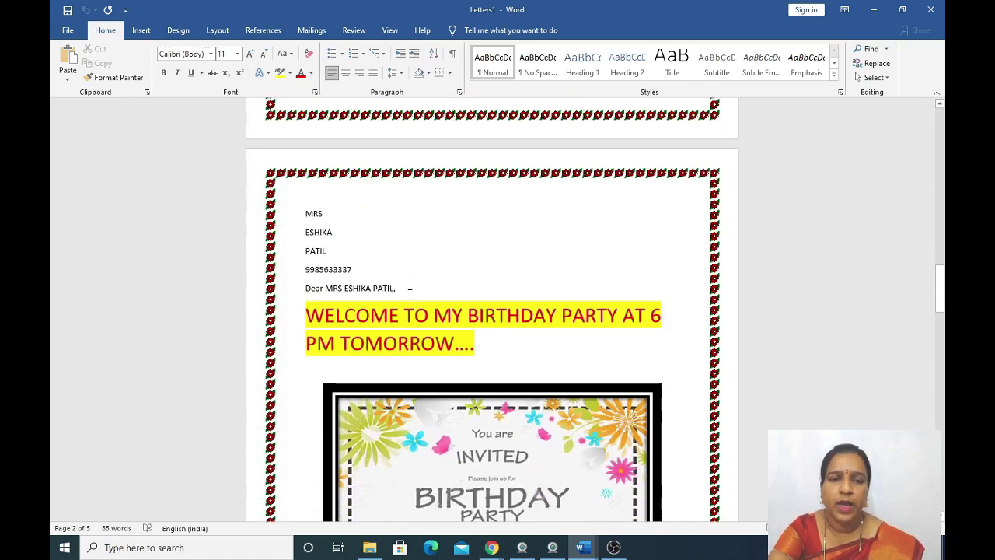
pyautogui.scroll(-10, 410, 293)
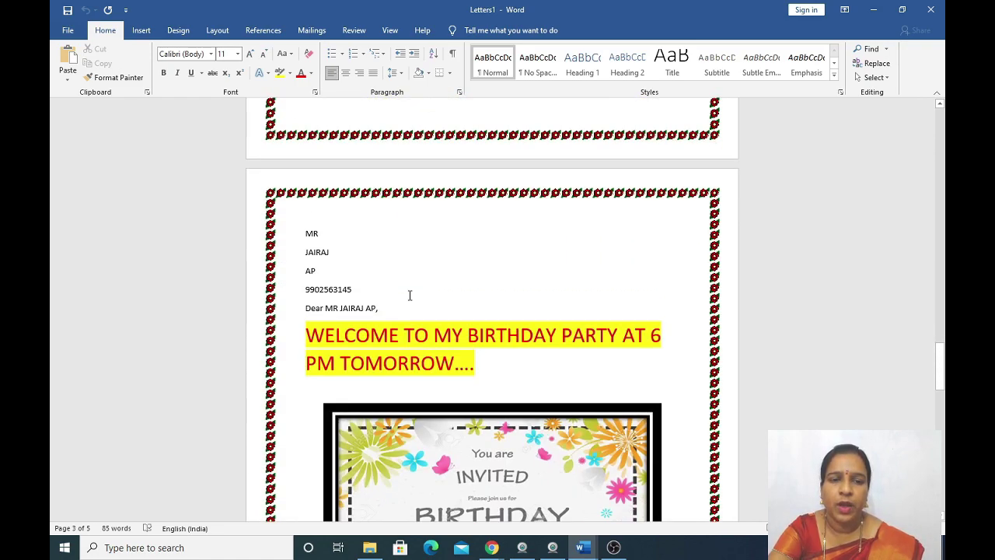
pyautogui.scroll(-10, 410, 296)
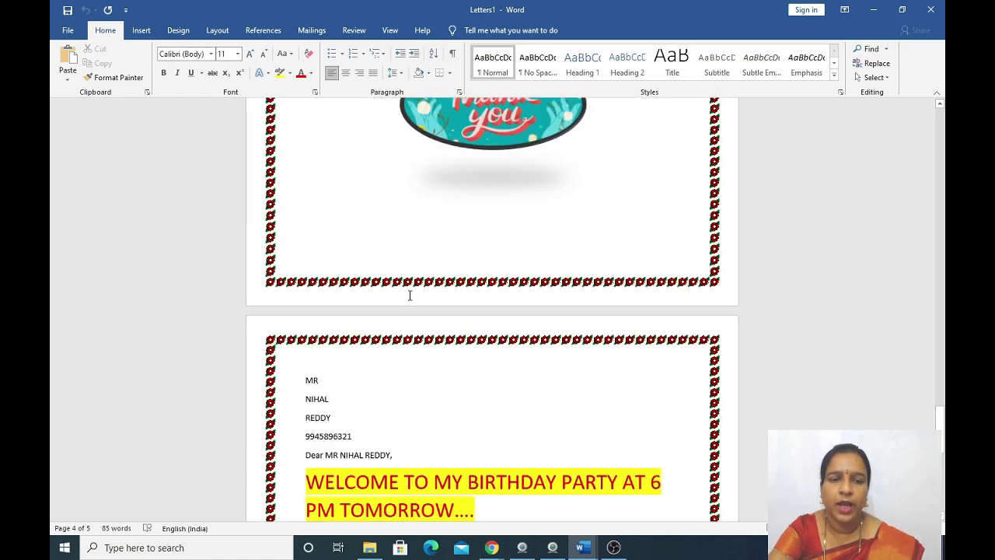
pyautogui.scroll(15, 410, 296)
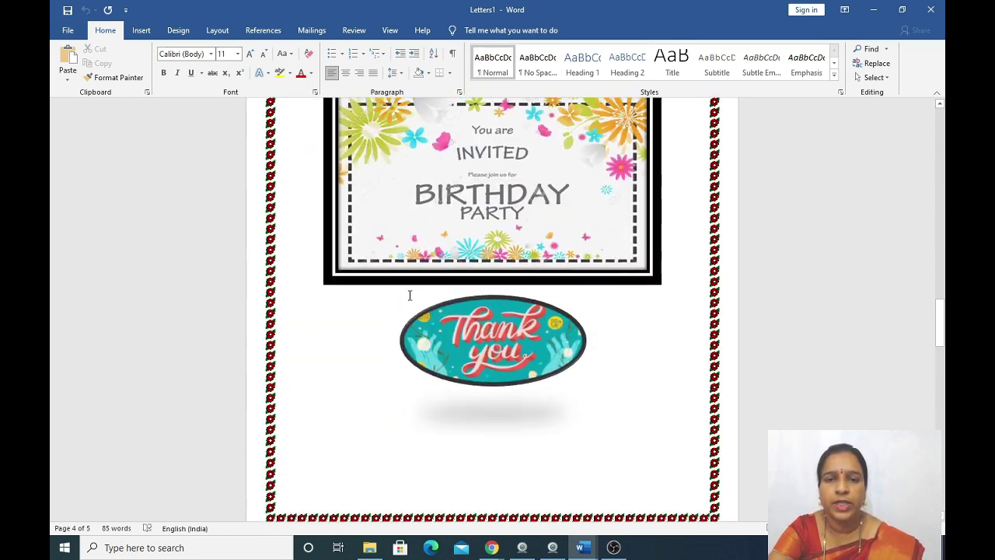
pyautogui.scroll(5, 410, 295)
pyautogui.scroll(10, 410, 295)
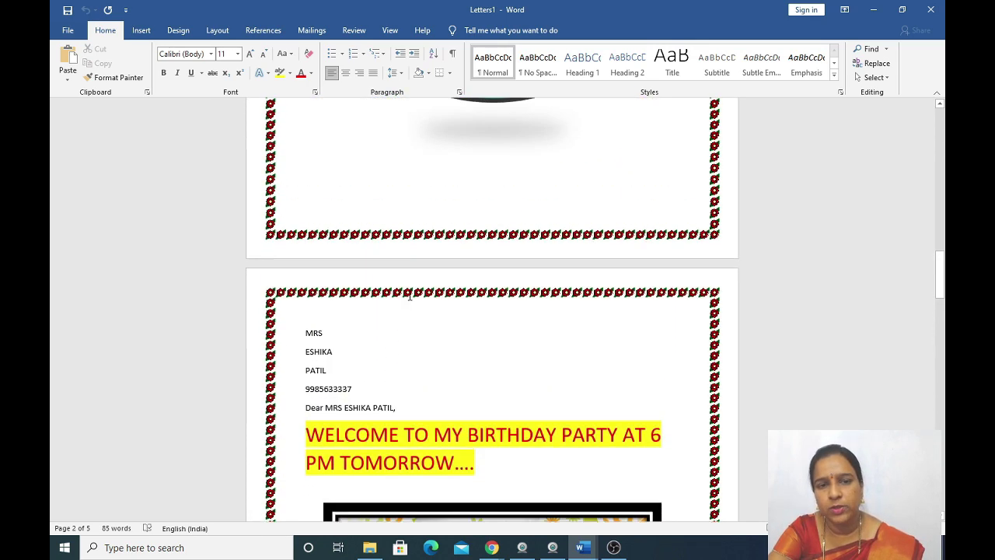
pyautogui.scroll(10, 410, 296)
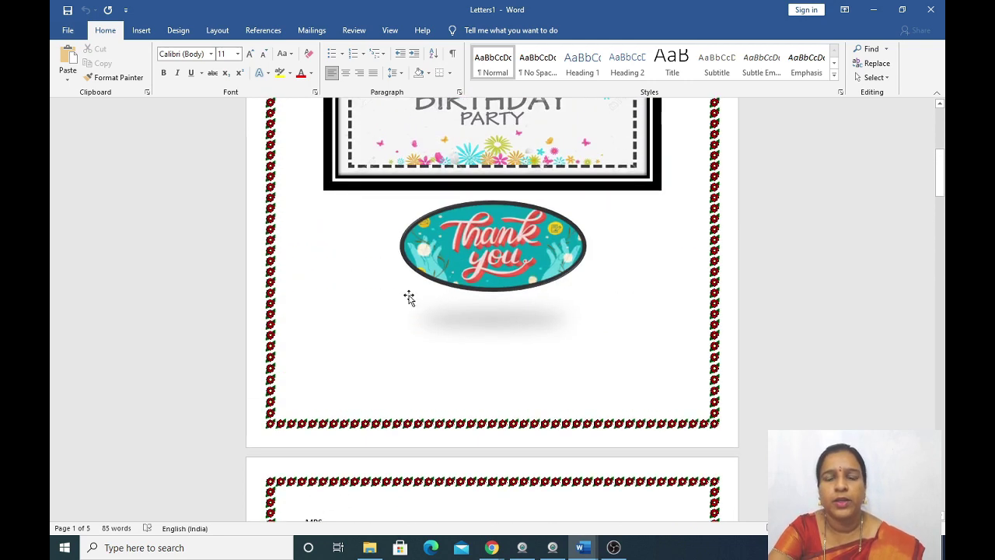
pyautogui.scroll(8, 410, 295)
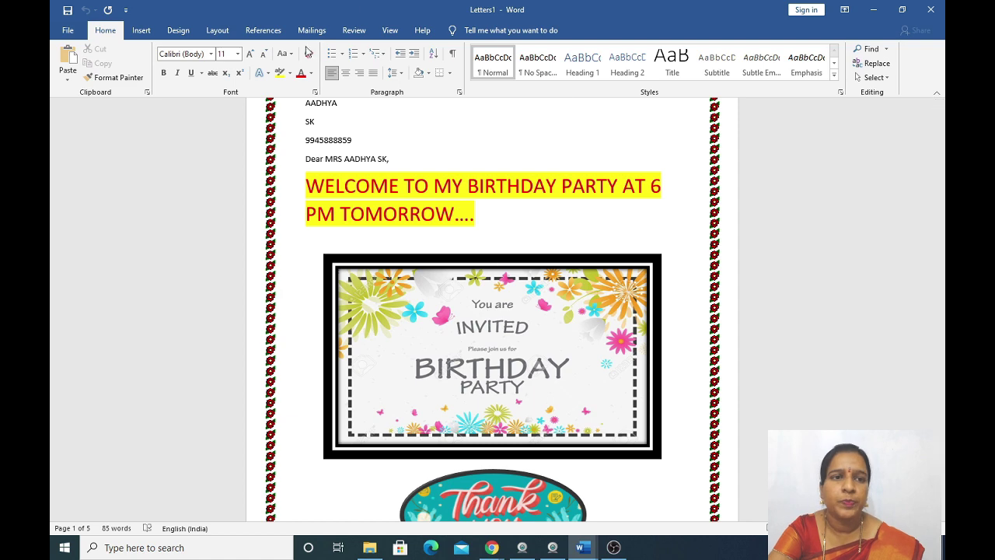
# Save the merged letters under the name 'GRADE 5 STUDENTS' in Local Disk (E:).
pyautogui.click(65, 33)
pyautogui.click(75, 177)
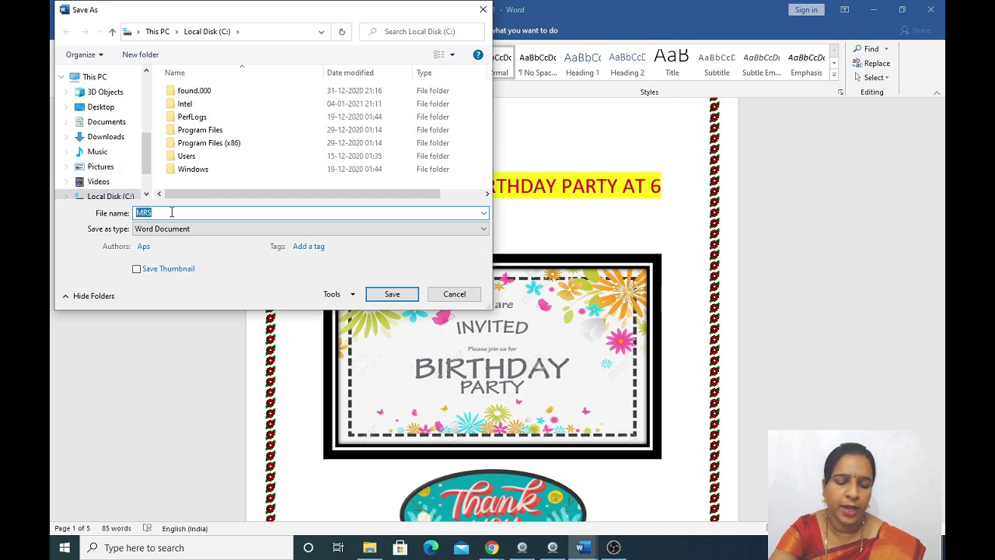
pyautogui.press('BackSpace')
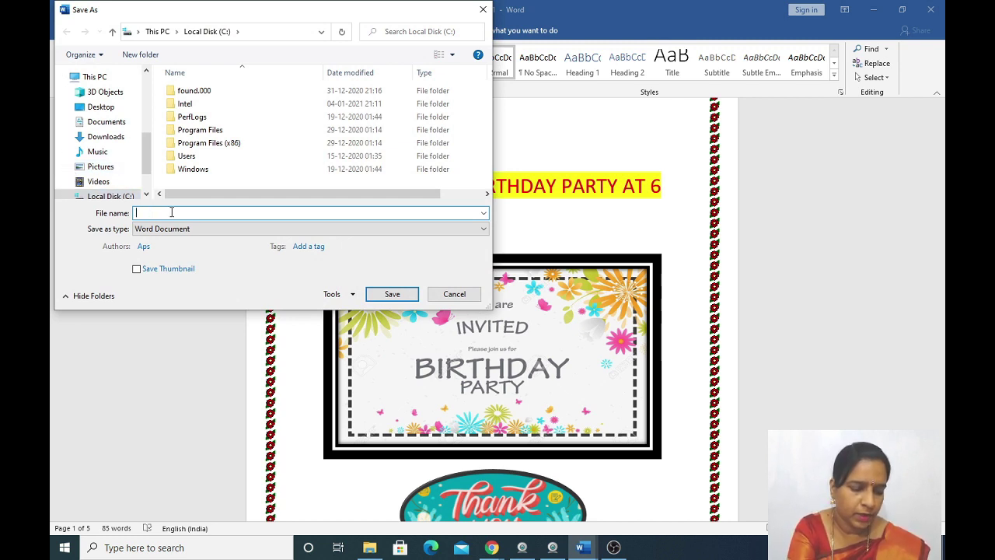
pyautogui.write('DE 5 STUDENTS')
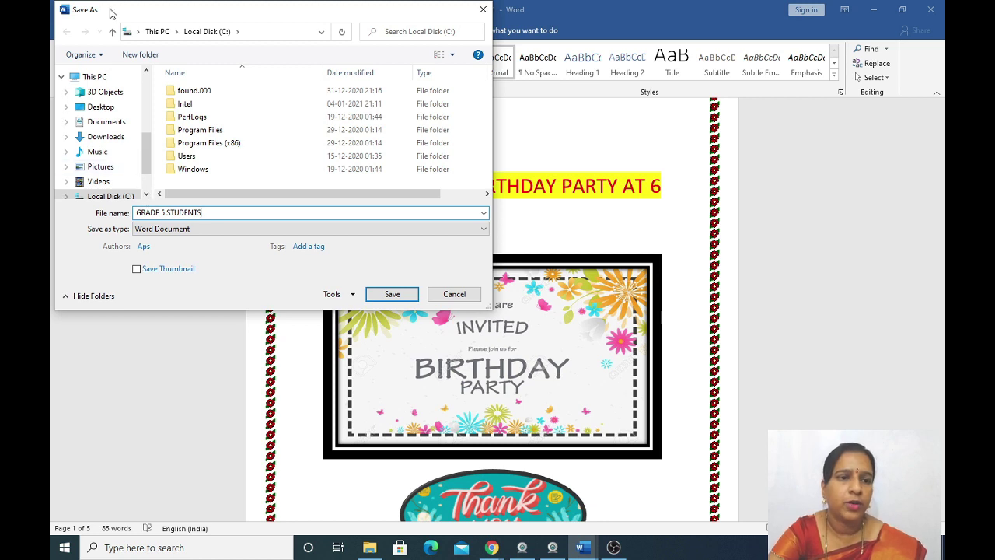
pyautogui.scroll(-1, 121, 175)
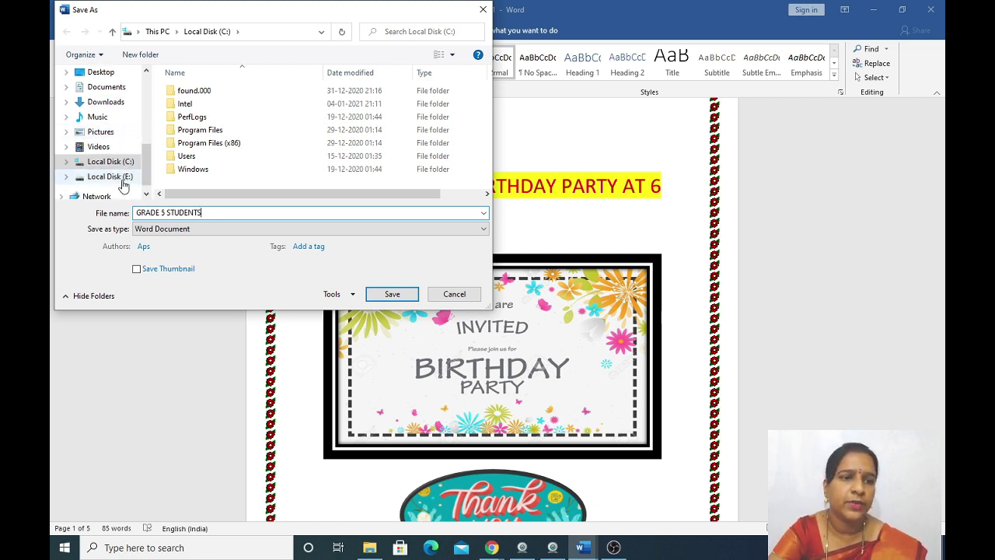
pyautogui.click(116, 177)
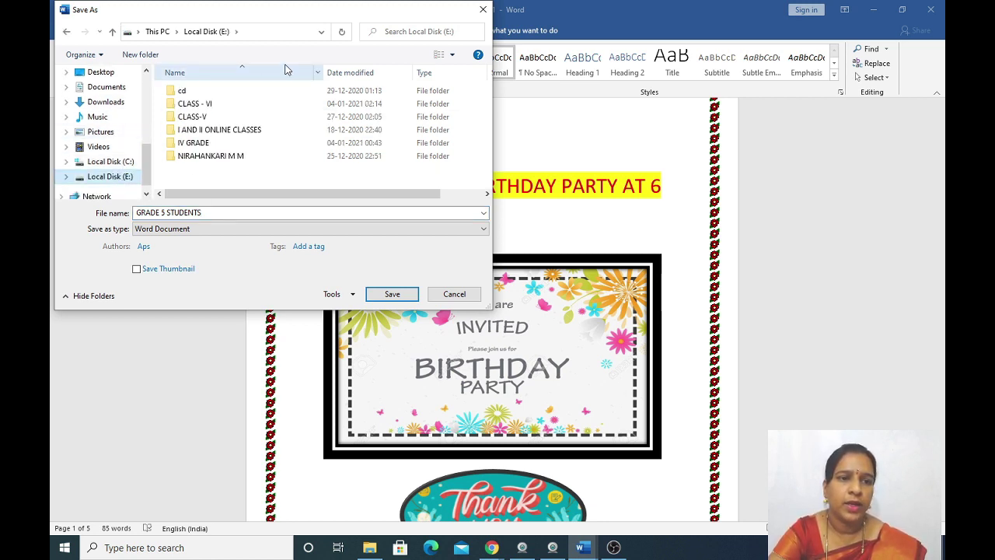
pyautogui.click(393, 295)
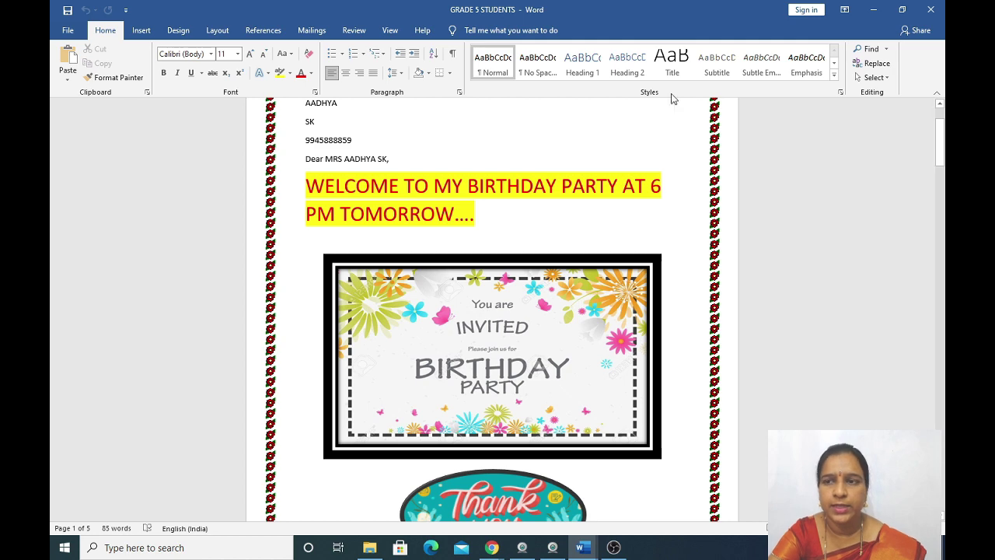
# Close the GRADE 5 STUDENTS window and close Document2 without saving.
pyautogui.click(931, 11)
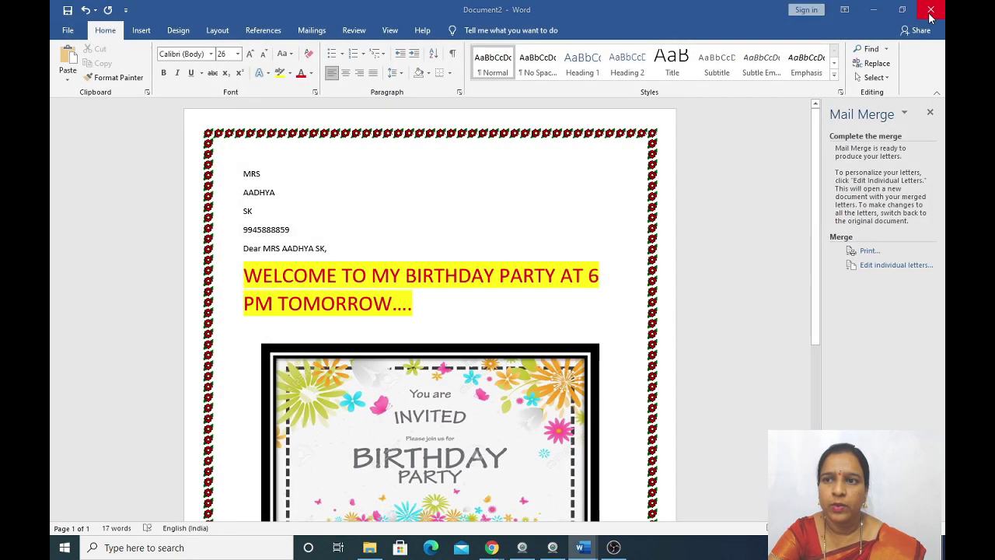
pyautogui.click(931, 11)
pyautogui.click(497, 298)
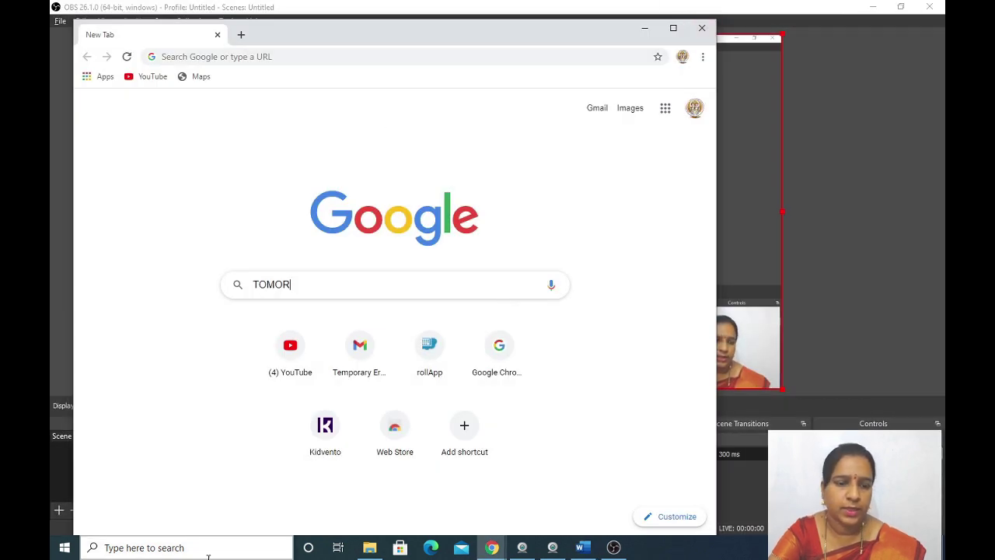
# Open Local Disk (E:) in File Explorer and select the GRADE 5 STUDENTS file.
pyautogui.click(369, 547)
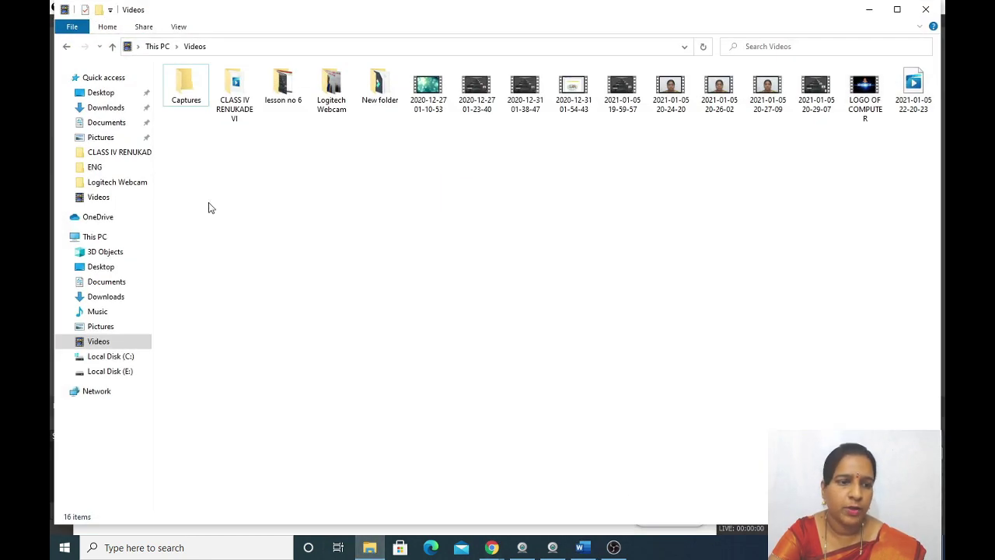
pyautogui.click(111, 377)
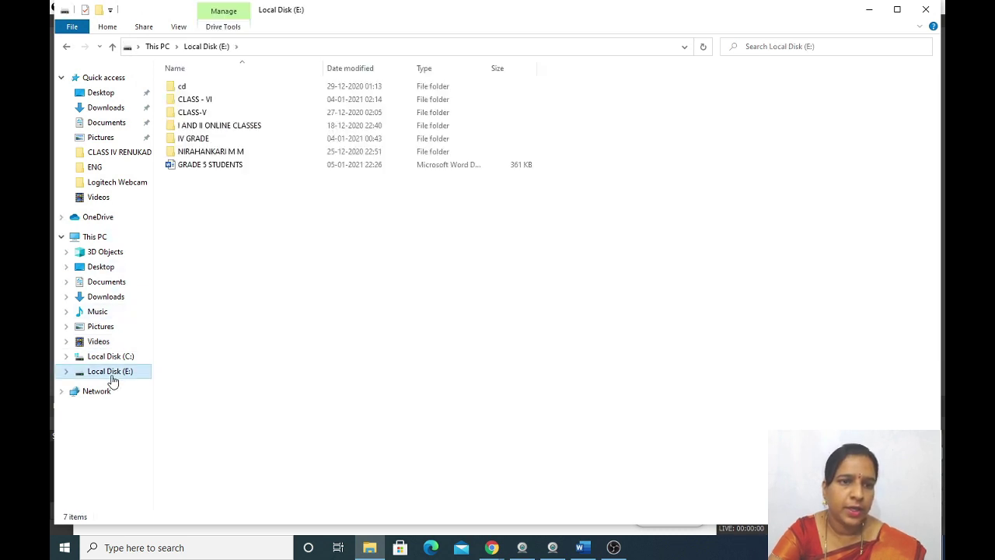
pyautogui.click(206, 173)
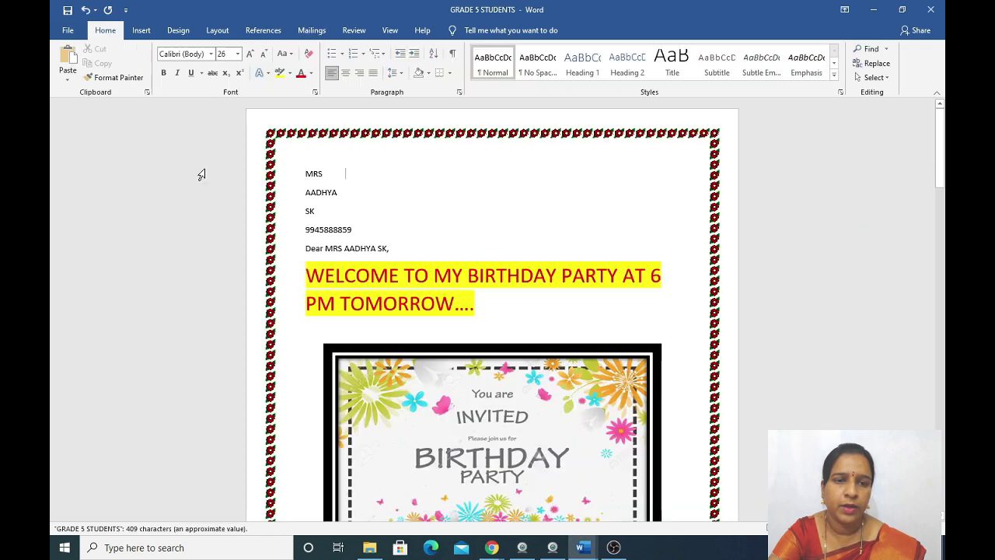
pyautogui.scroll(-2, 418, 320)
pyautogui.scroll(-15, 418, 320)
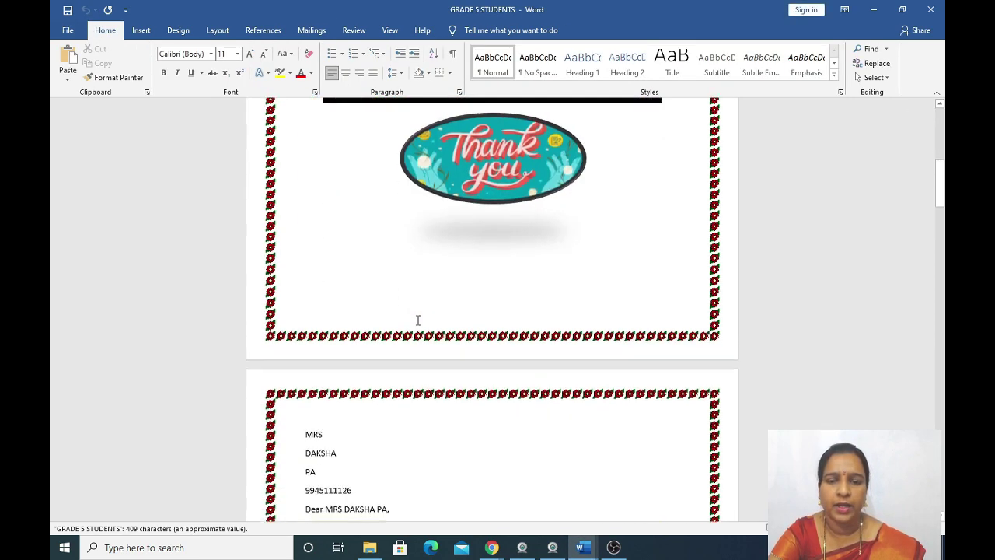
pyautogui.scroll(-15, 418, 321)
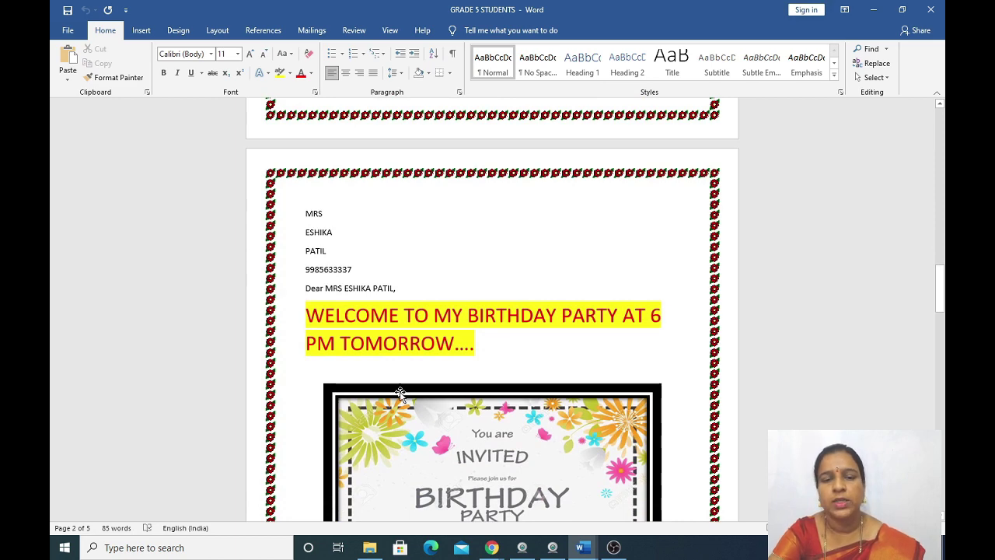
pyautogui.scroll(-15, 401, 393)
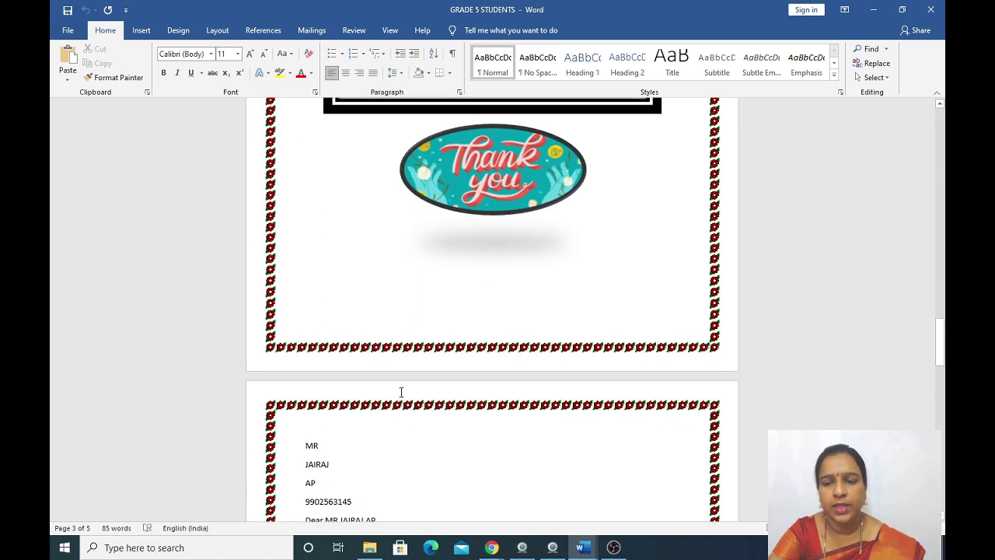
pyautogui.scroll(-10, 400, 393)
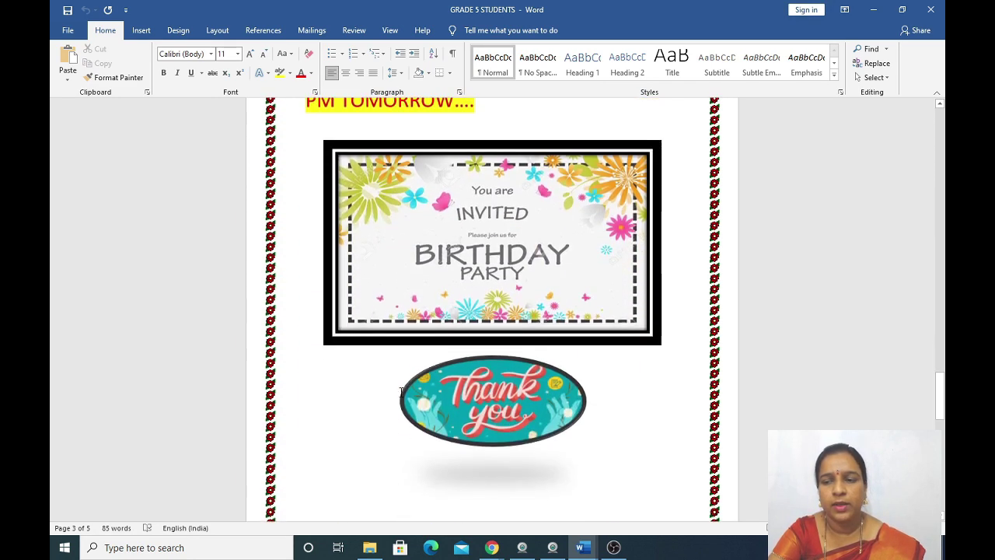
pyautogui.scroll(-10, 400, 393)
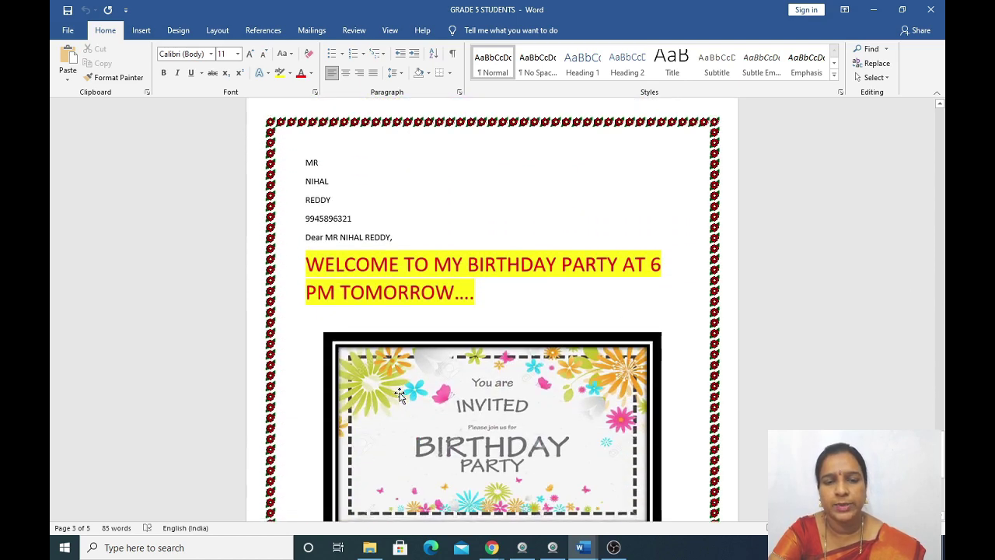
pyautogui.scroll(-7, 400, 393)
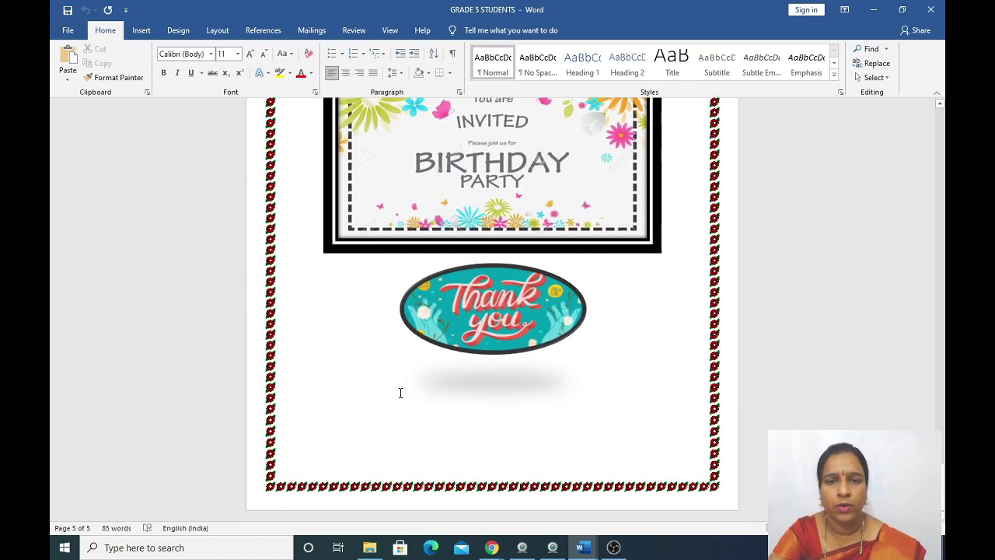